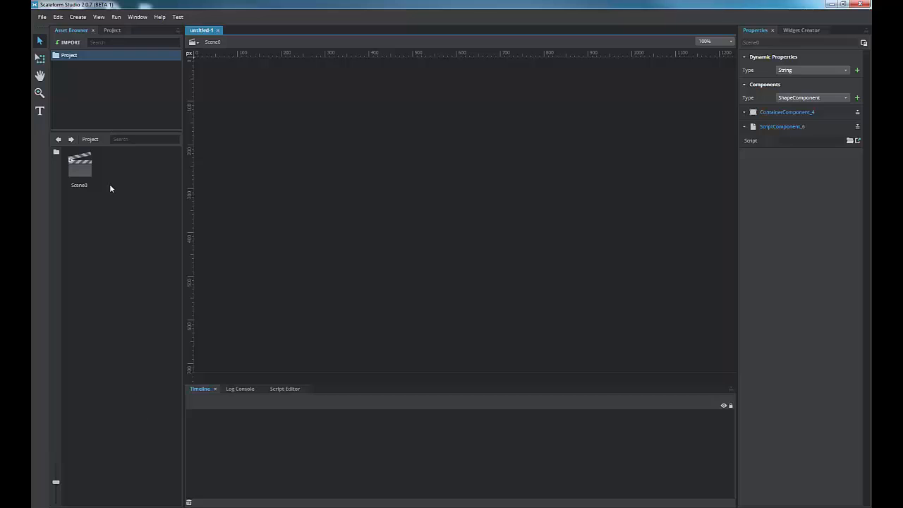
# - Import main_menu_bg.png, menu_button.png, title.png and title_ball.png from the Tutorial project's _temp folder into the project assets
pyautogui.click(66, 43)
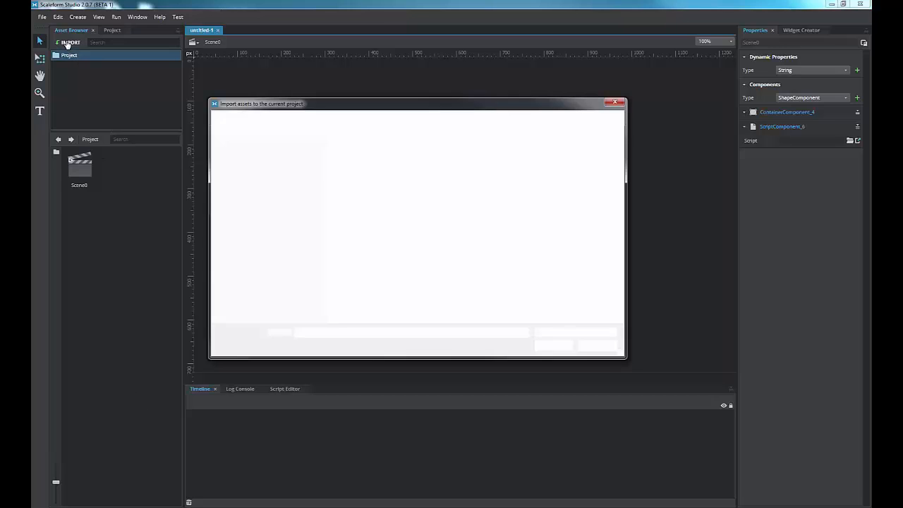
pyautogui.click(276, 117)
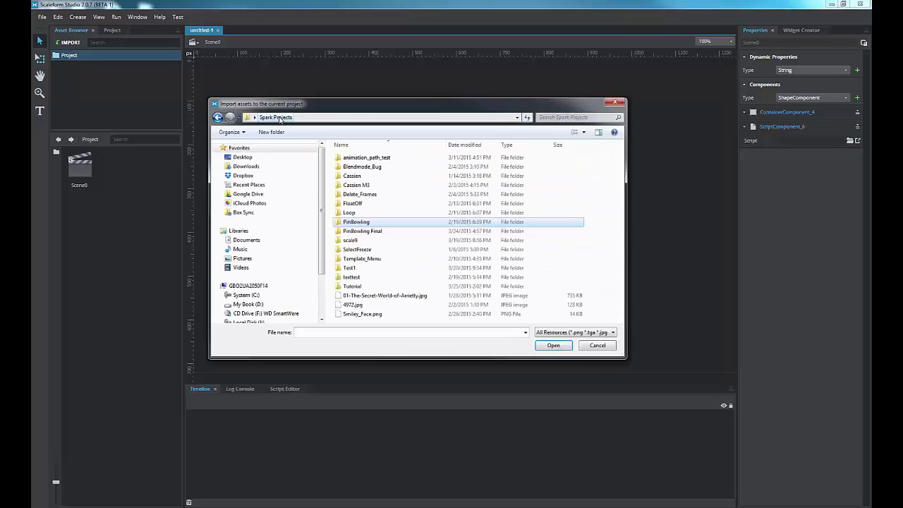
pyautogui.doubleClick(353, 285)
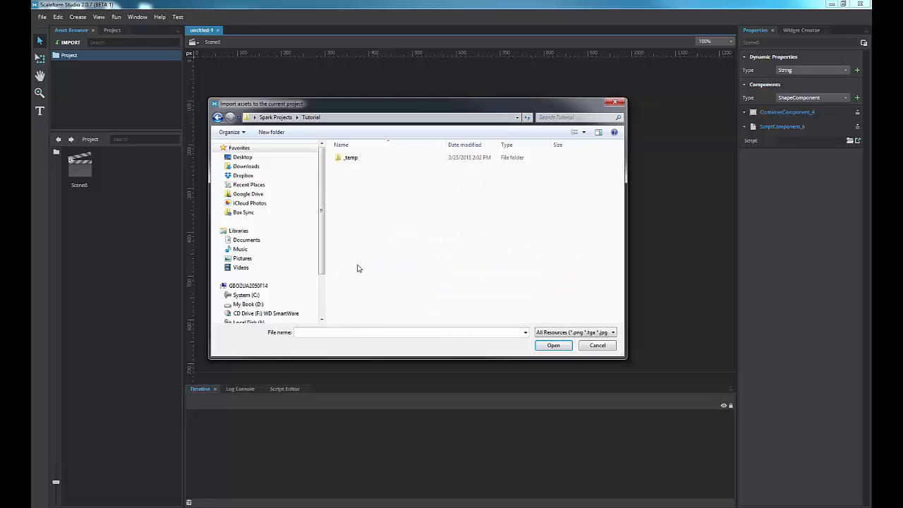
pyautogui.doubleClick(351, 158)
pyautogui.click(355, 171)
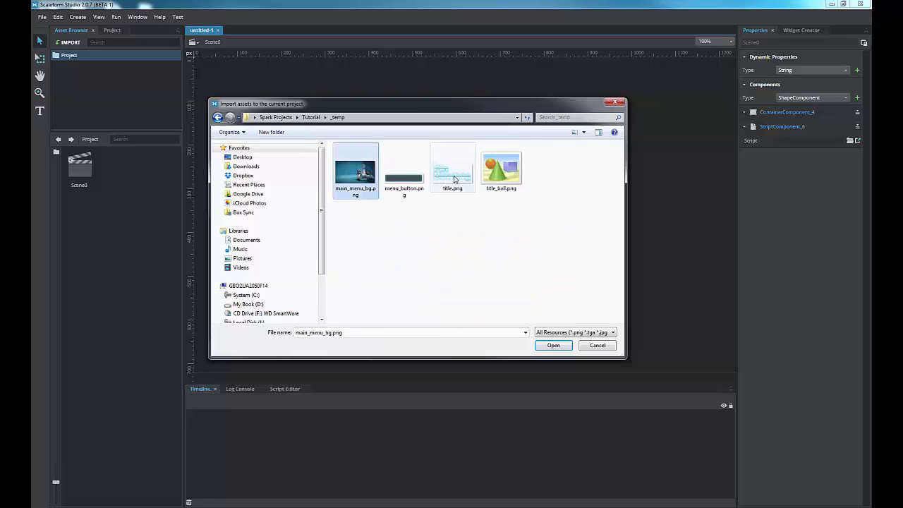
pyautogui.keyDown('shift'); pyautogui.click(501, 170); pyautogui.keyUp('shift')
pyautogui.click(553, 345)
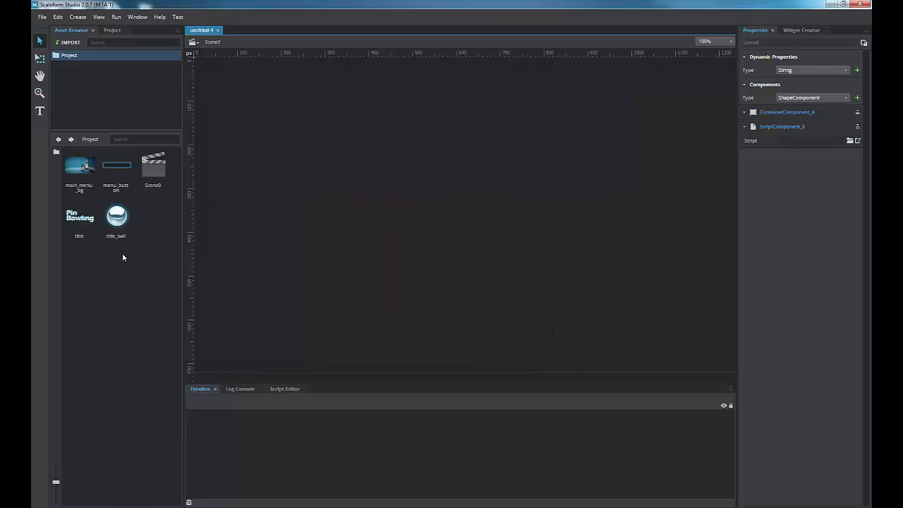
# - Delete the title_ball image from the project assets
pyautogui.click(120, 228)
pyautogui.press('Delete')
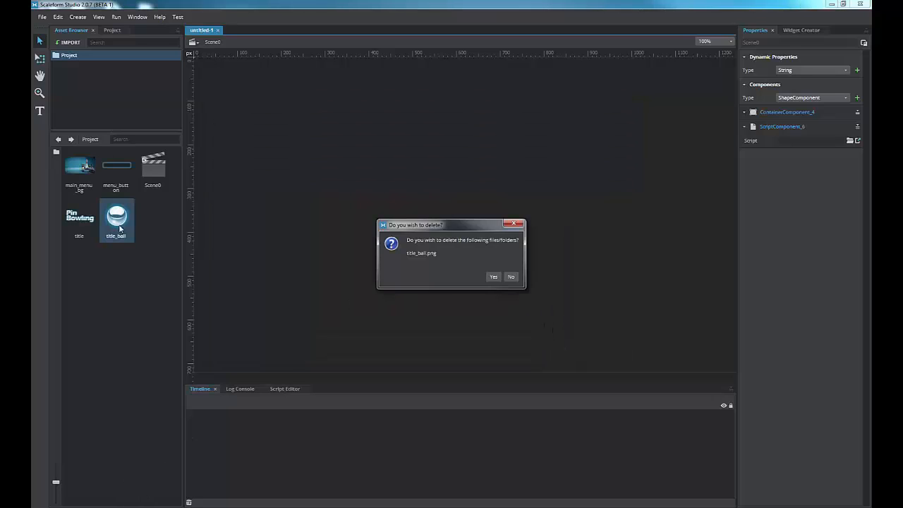
pyautogui.click(494, 278)
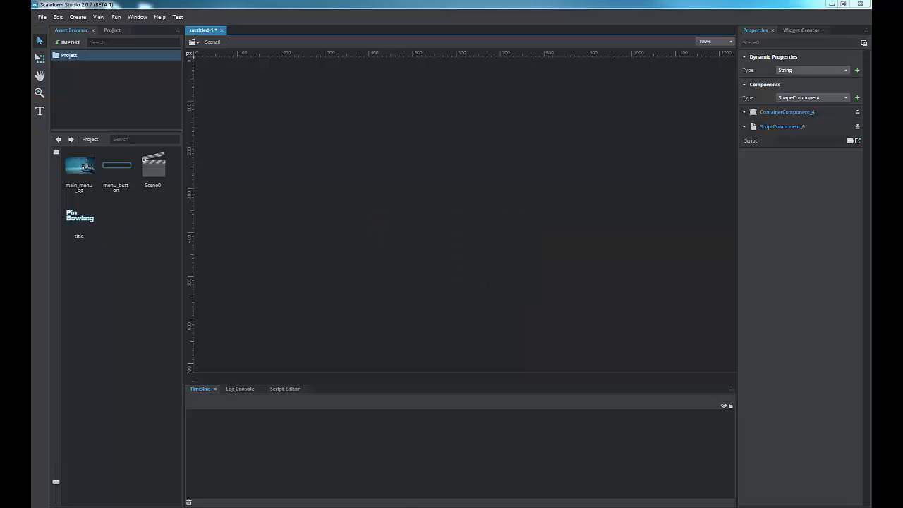
# - Switch to the _temp folder in Windows Explorer, shrink its window and bring title_ball.png from it into the project assets
pyautogui.click(458, 438)
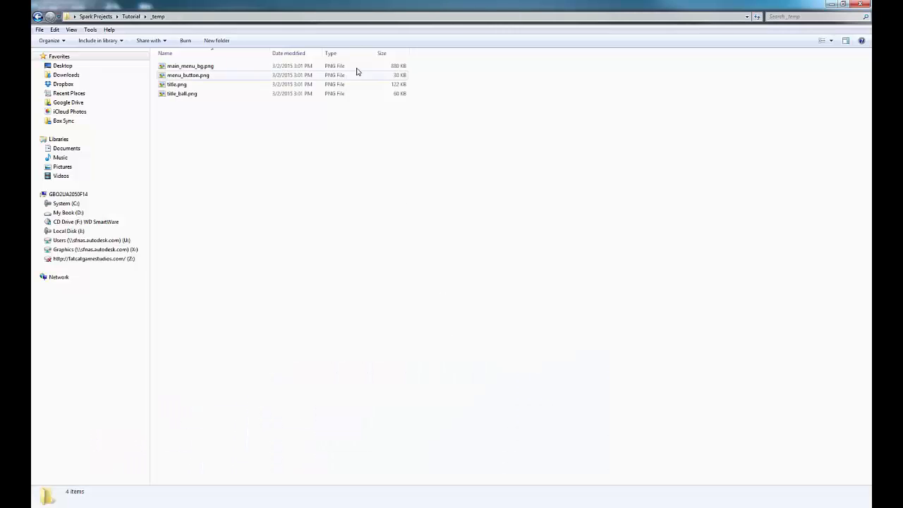
pyautogui.doubleClick(343, 7)
pyautogui.moveTo(270, 11); pyautogui.dragTo(642, 132)
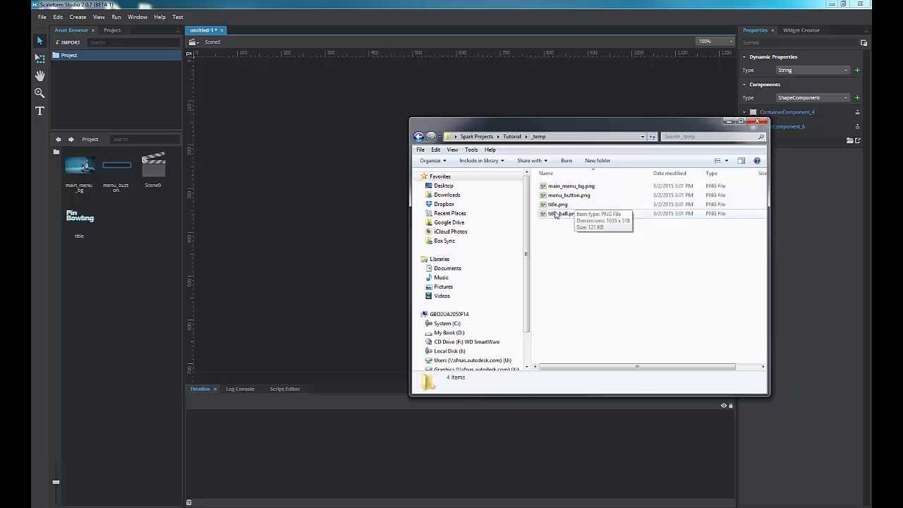
pyautogui.moveTo(562, 213); pyautogui.dragTo(155, 241)
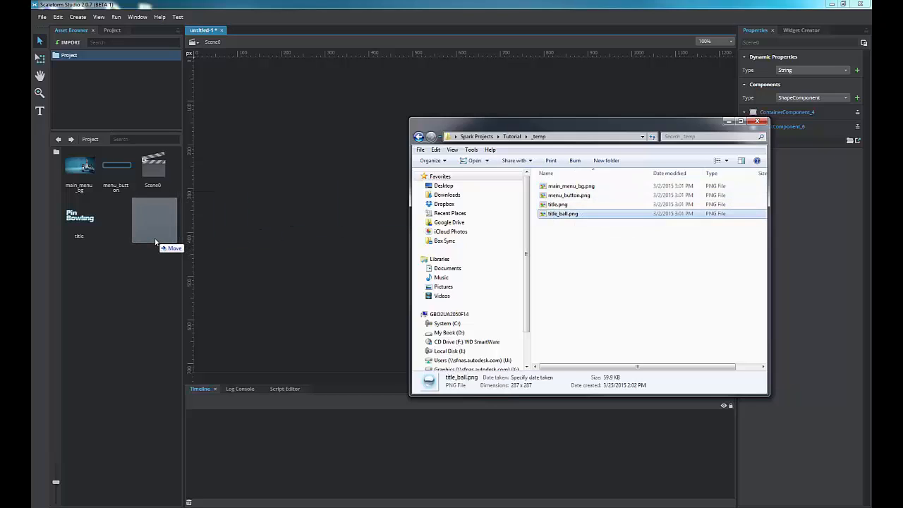
pyautogui.moveTo(155, 242); pyautogui.dragTo(155, 240)
# - Place title_ball.png straight from the Explorer folder onto the scene, and delete the resulting actor
pyautogui.moveTo(551, 214); pyautogui.dragTo(326, 225)
pyautogui.click(328, 239)
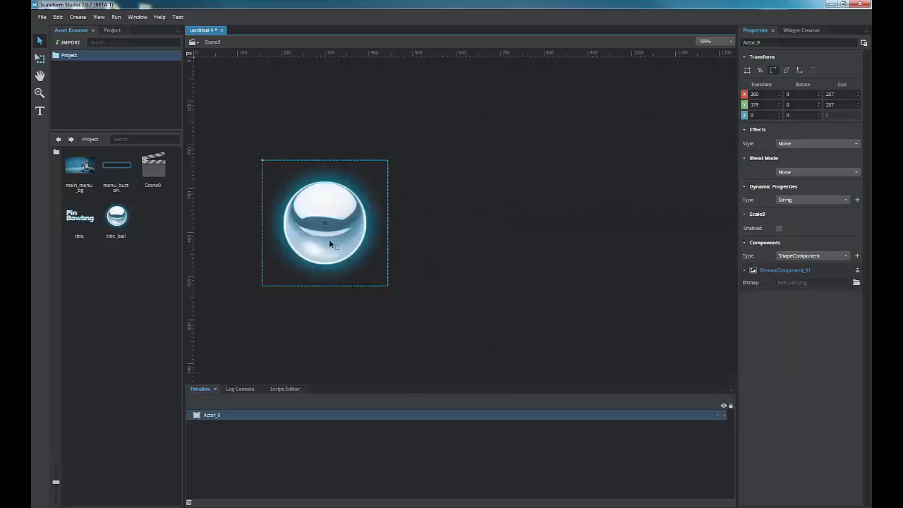
pyautogui.press('Delete')
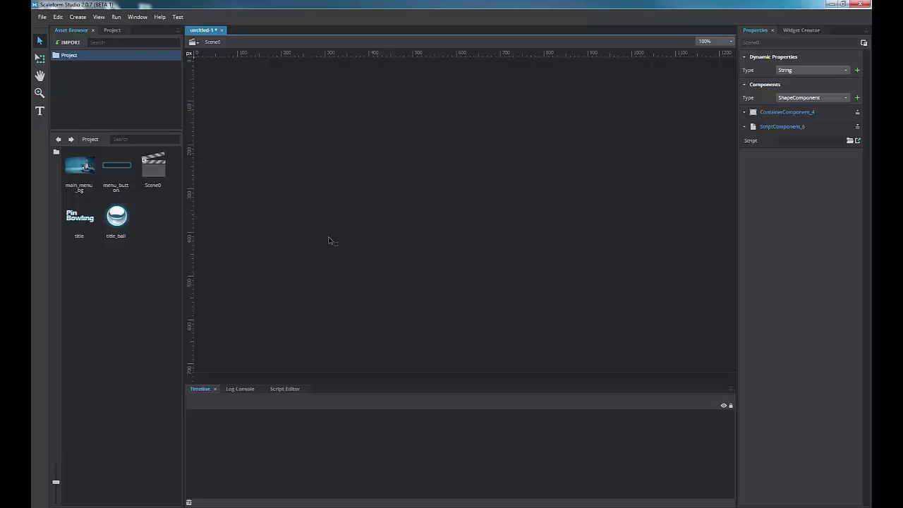
# - Place the main_menu_bg image from the project assets onto the stage of Scene0
pyautogui.scroll(-2, 330, 235)
pyautogui.scroll(-1, 329, 236)
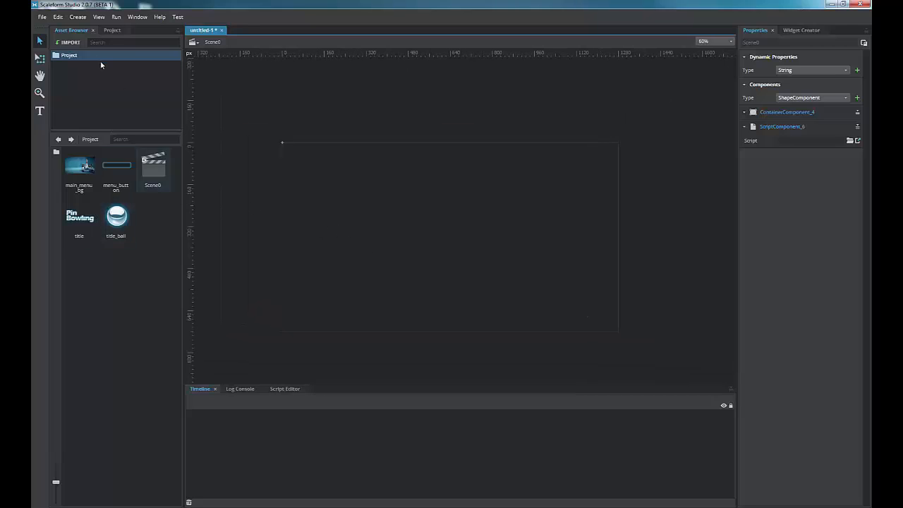
pyautogui.moveTo(79, 172); pyautogui.dragTo(399, 209)
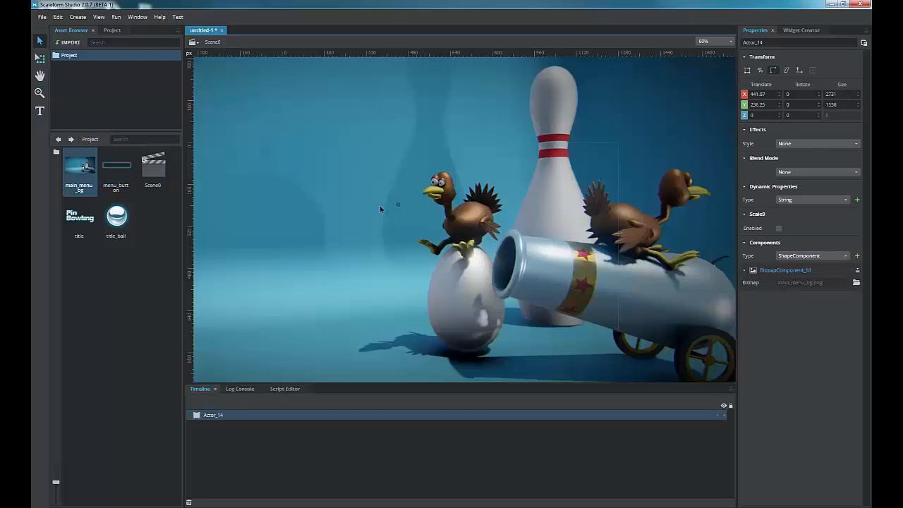
pyautogui.scroll(-2, 367, 228)
pyautogui.moveTo(276, 237); pyautogui.dragTo(340, 257)
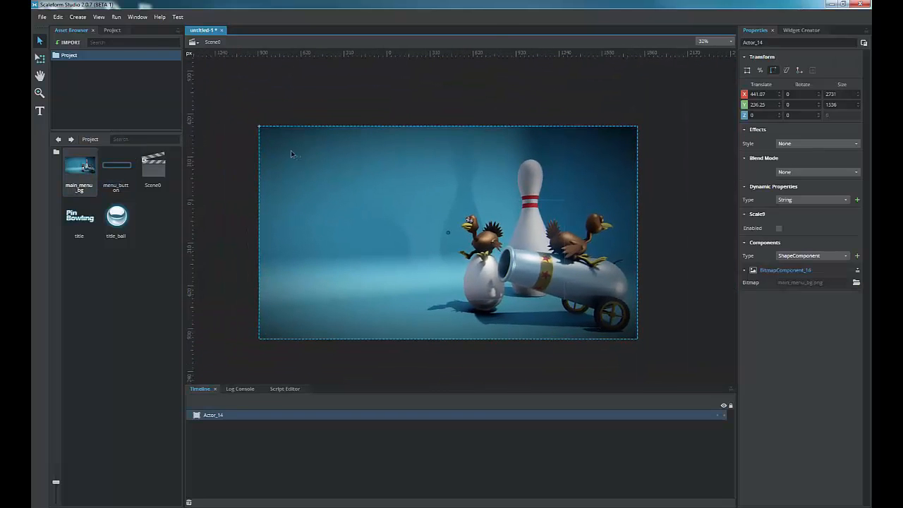
# - Match the project's stage size to the background image, with a stage width of 2731 and a stage height of 1536
pyautogui.doubleClick(832, 94)
pyautogui.hotkey('ctrl', 'c')
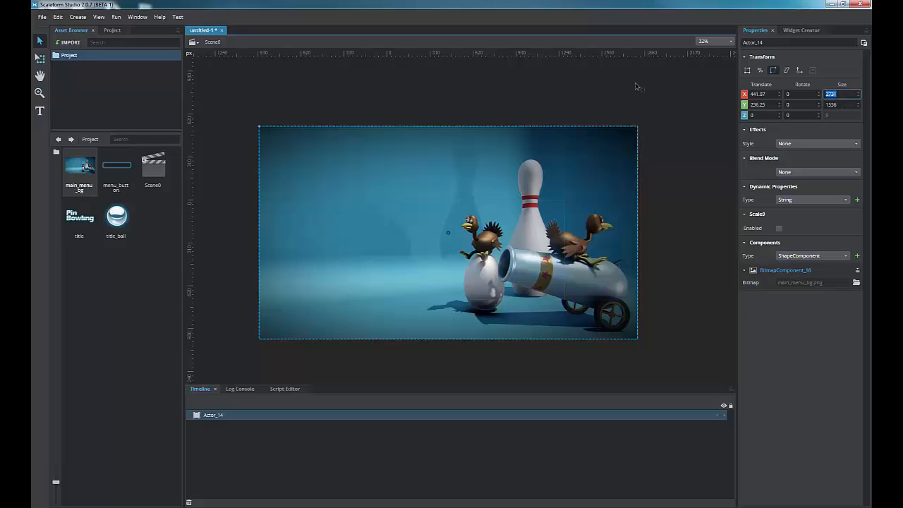
pyautogui.click(111, 30)
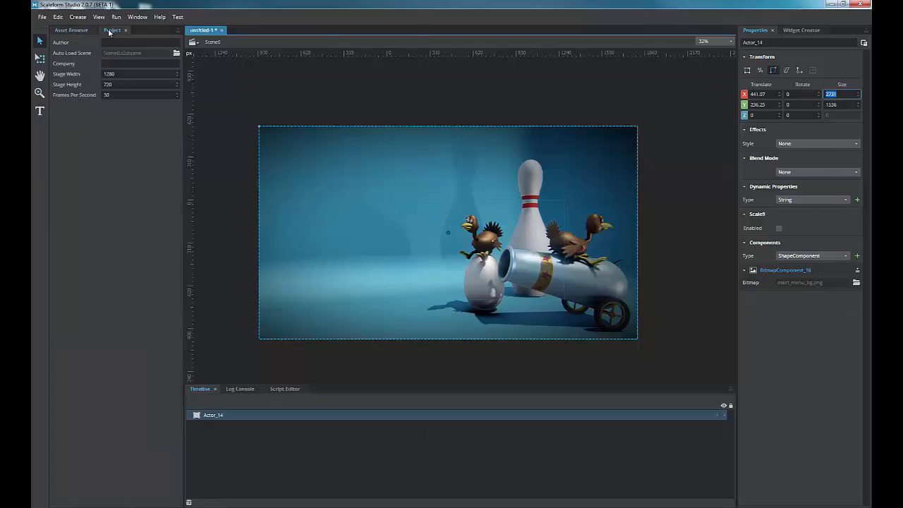
pyautogui.doubleClick(113, 73)
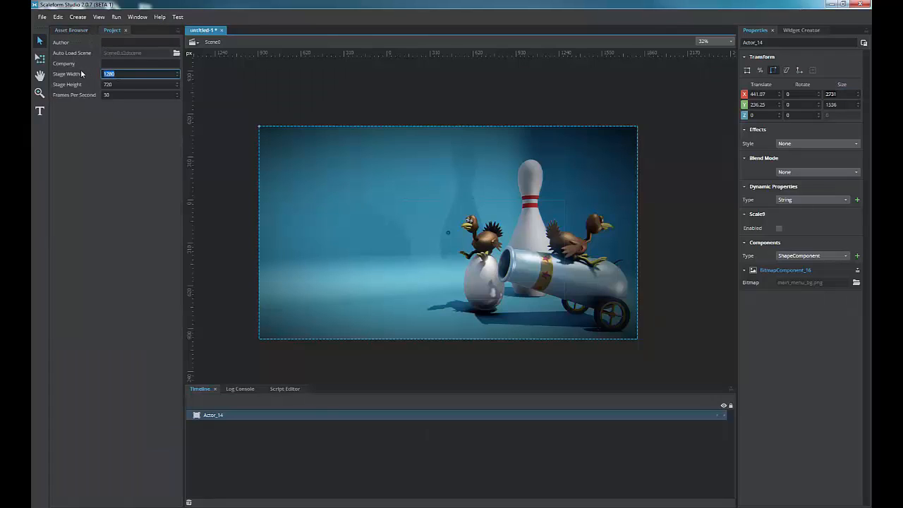
pyautogui.hotkey('ctrl', 'v')
pyautogui.doubleClick(123, 84)
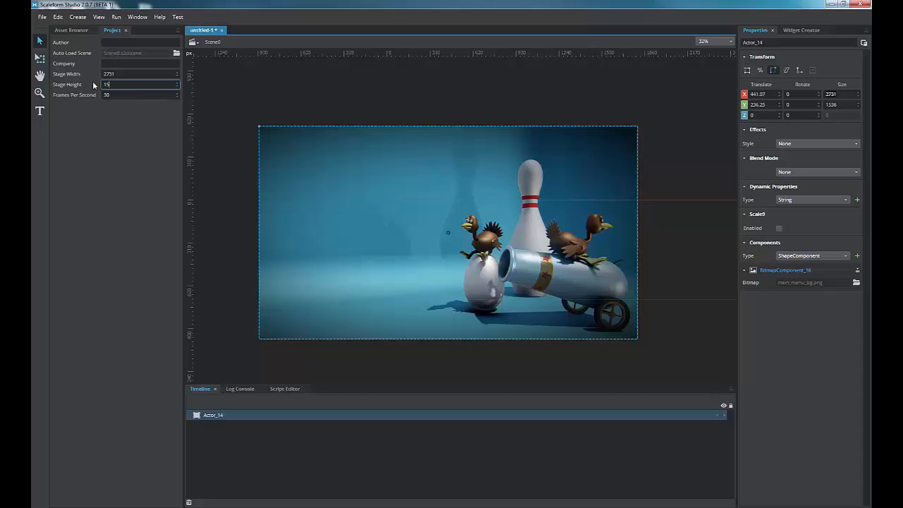
pyautogui.write('1536')
pyautogui.press('Return')
pyautogui.click(75, 31)
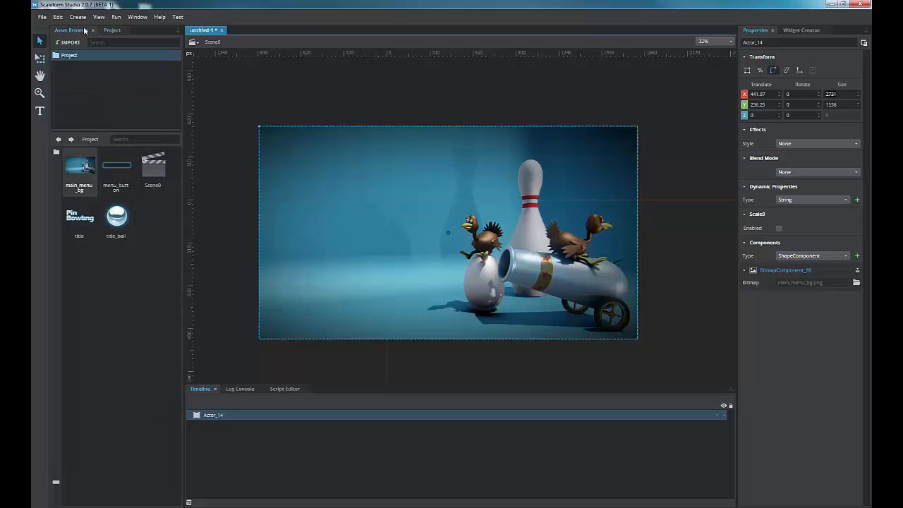
# - Measure the background image's position from its top-left corner and set its X and Y translation to 0
pyautogui.click(252, 157)
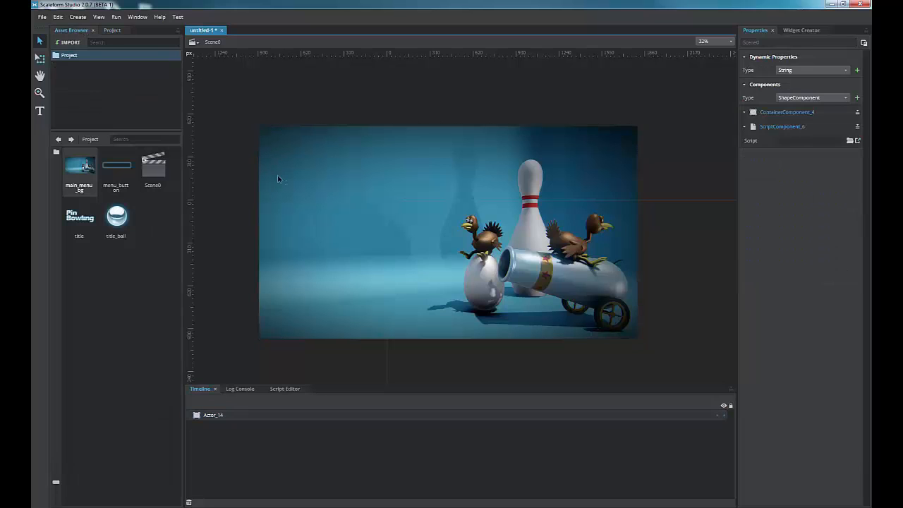
pyautogui.click(277, 158)
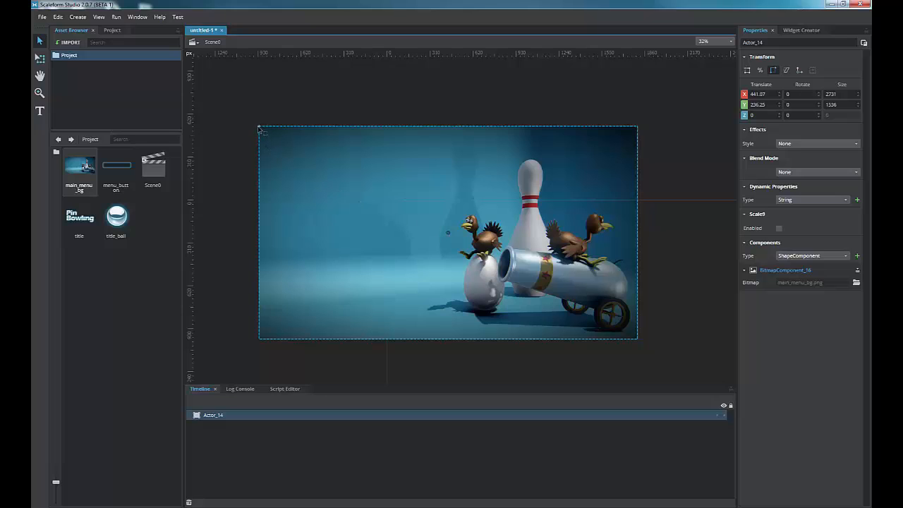
pyautogui.click(748, 72)
pyautogui.moveTo(769, 95); pyautogui.dragTo(700, 93)
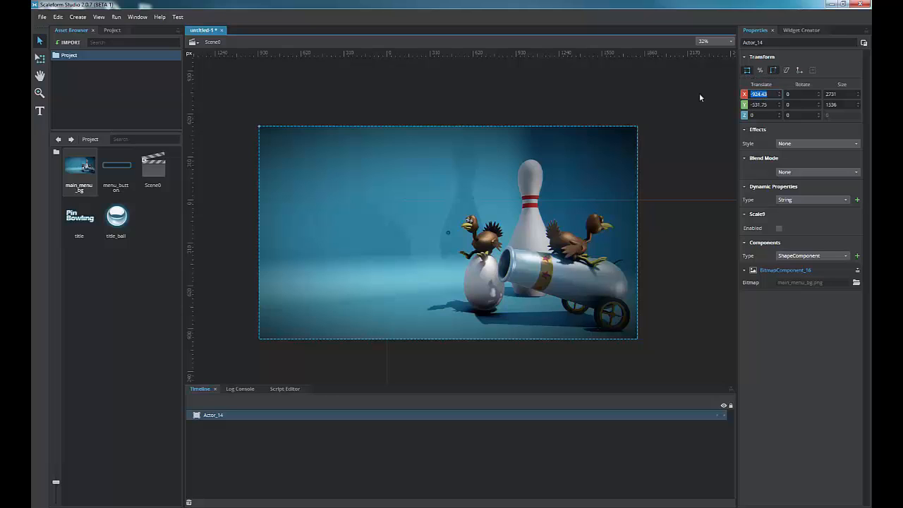
pyautogui.write('0')
pyautogui.press('Return')
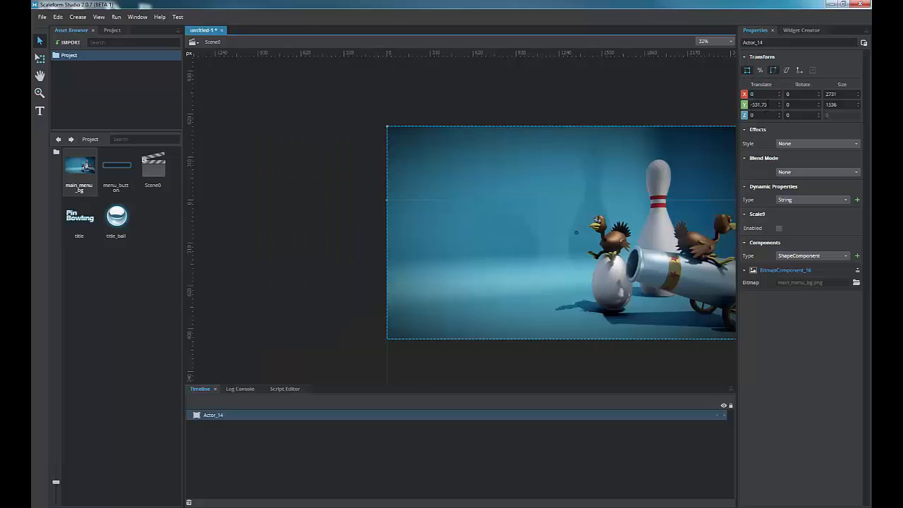
pyautogui.moveTo(769, 104); pyautogui.dragTo(731, 102)
pyautogui.write('0')
pyautogui.press('Return')
pyautogui.moveTo(474, 182); pyautogui.dragTo(335, 98)
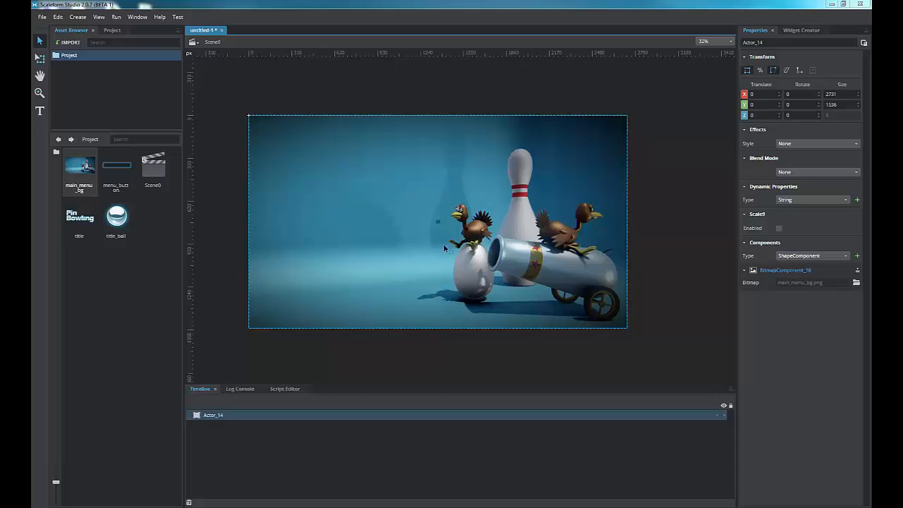
# - Create an animation from the background image and name the new actor main_menu
pyautogui.rightClick(476, 250)
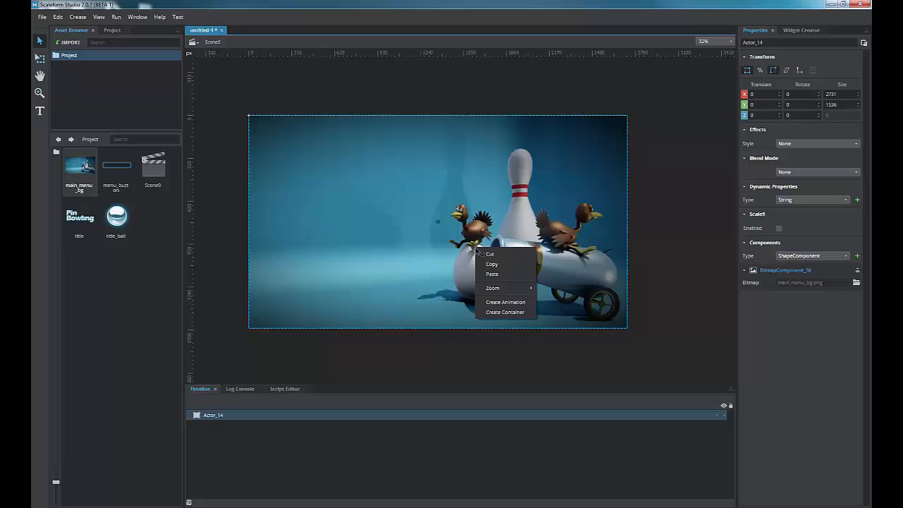
pyautogui.click(501, 303)
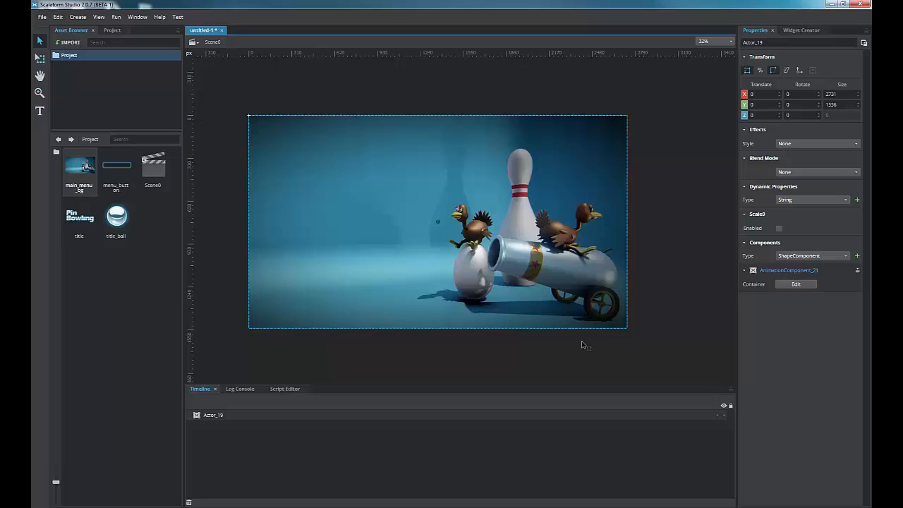
pyautogui.doubleClick(769, 43)
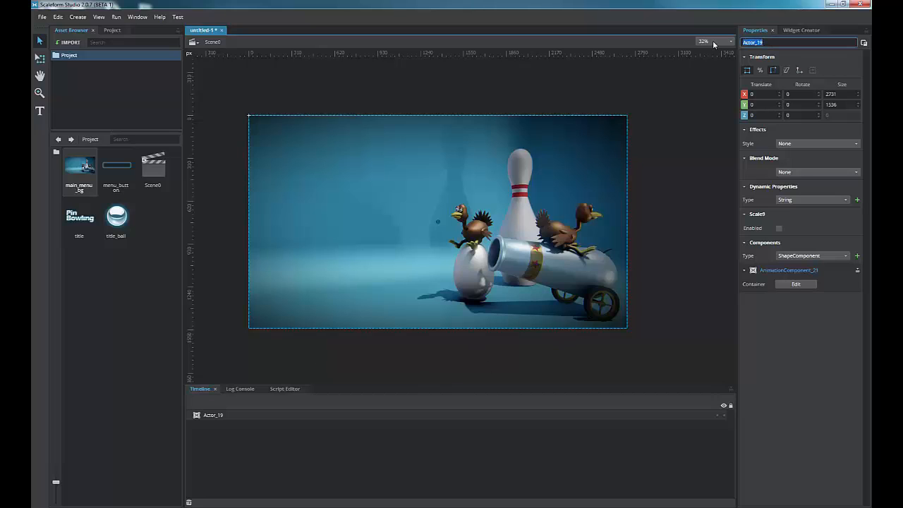
pyautogui.write('main_menu')
pyautogui.press('Return')
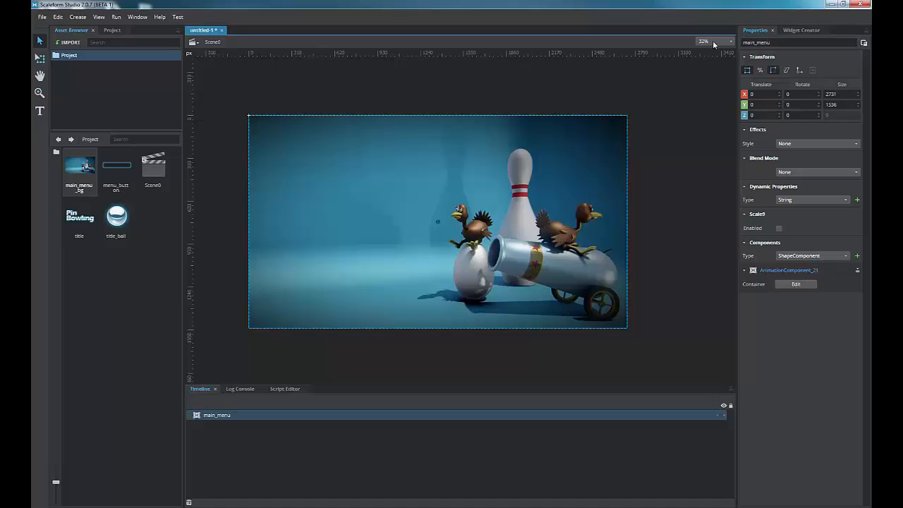
# - Open the main_menu animation for editing and rename the image actor inside it to background
pyautogui.doubleClick(408, 210)
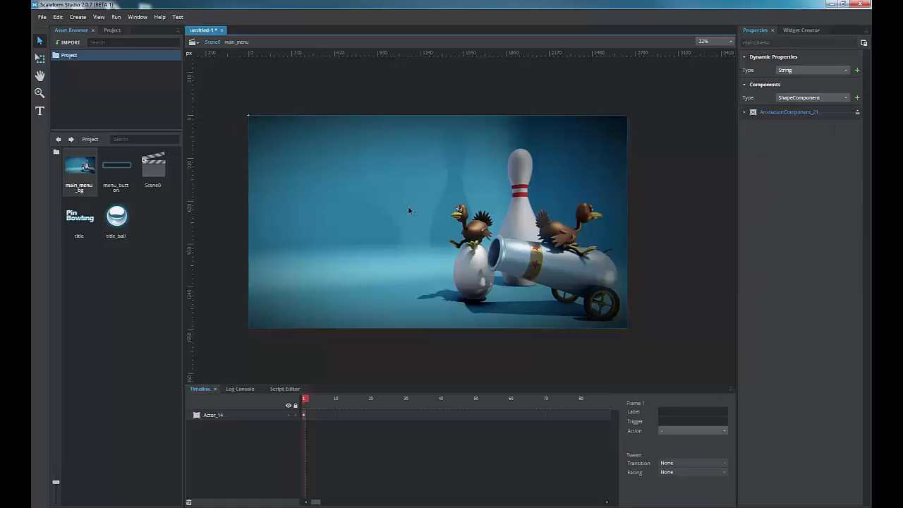
pyautogui.click(292, 301)
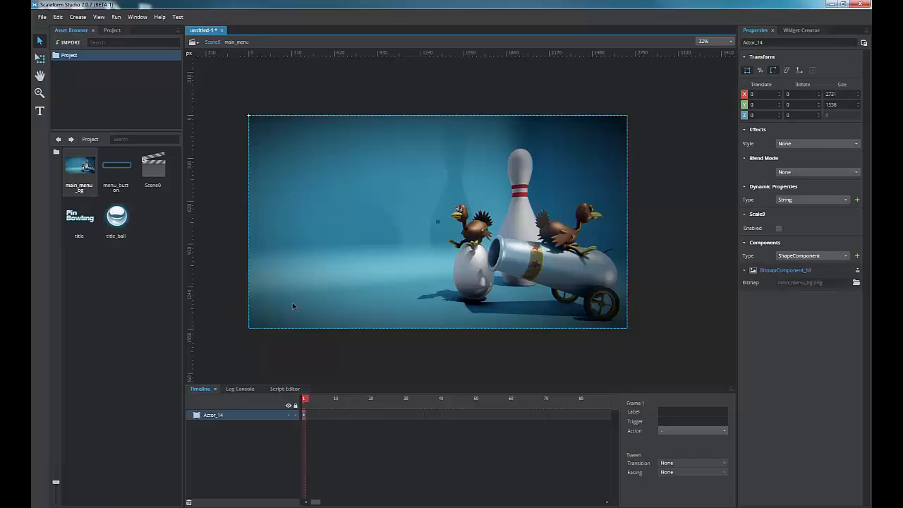
pyautogui.click(781, 41)
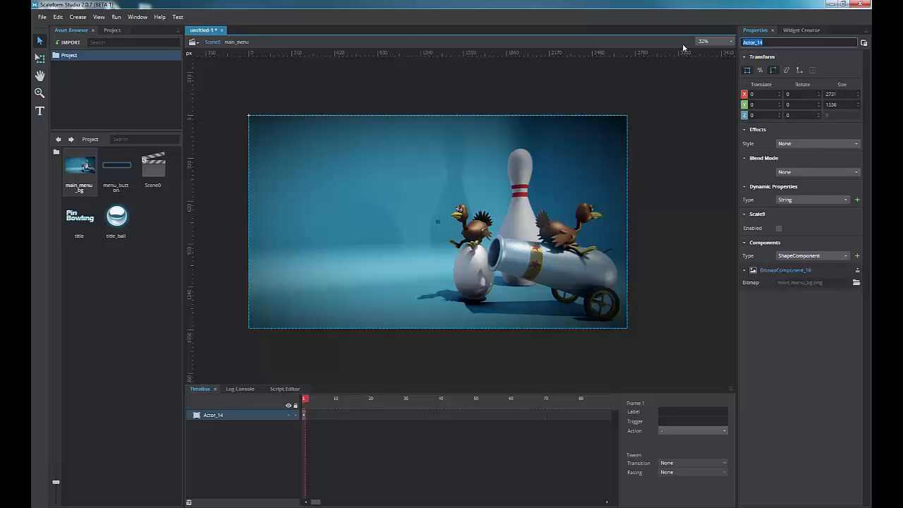
pyautogui.write('background')
pyautogui.press('Return')
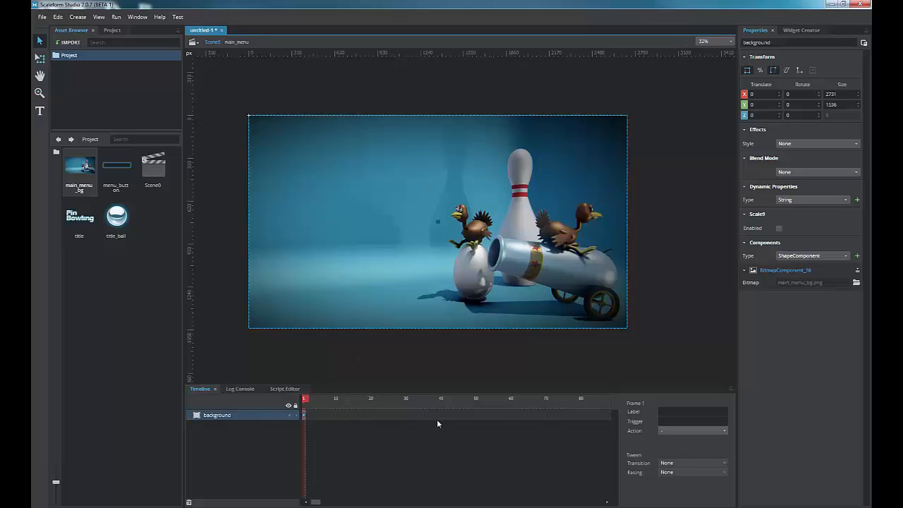
pyautogui.click(216, 278)
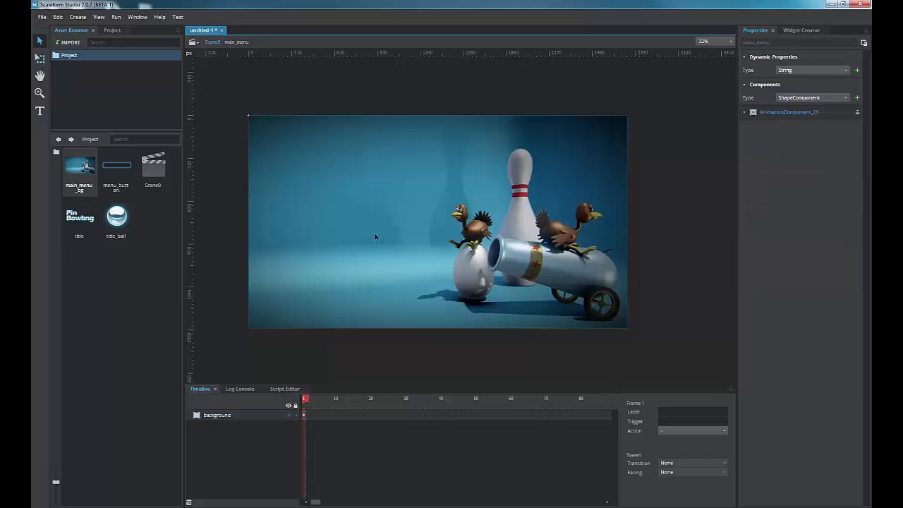
# - Set up a new Button widget named start_button with the label text Start Game
pyautogui.click(802, 30)
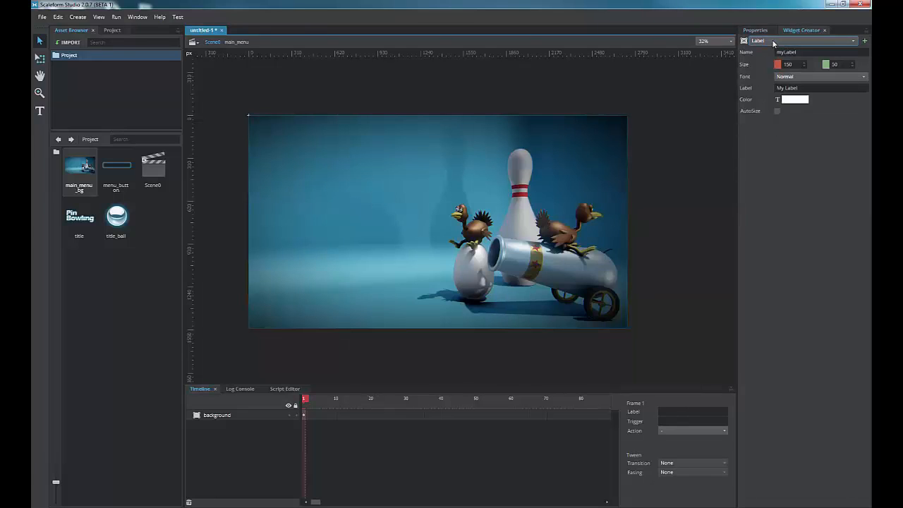
pyautogui.click(773, 42)
pyautogui.click(769, 57)
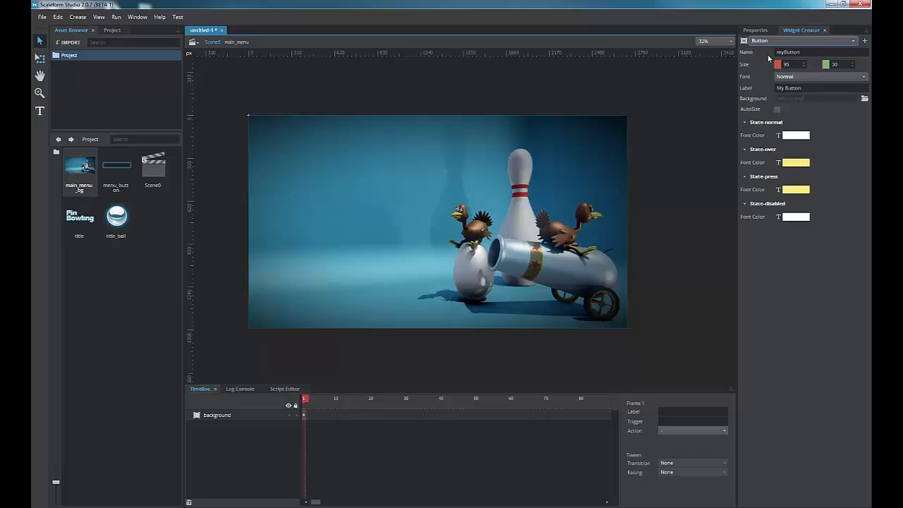
pyautogui.moveTo(804, 53); pyautogui.dragTo(749, 55)
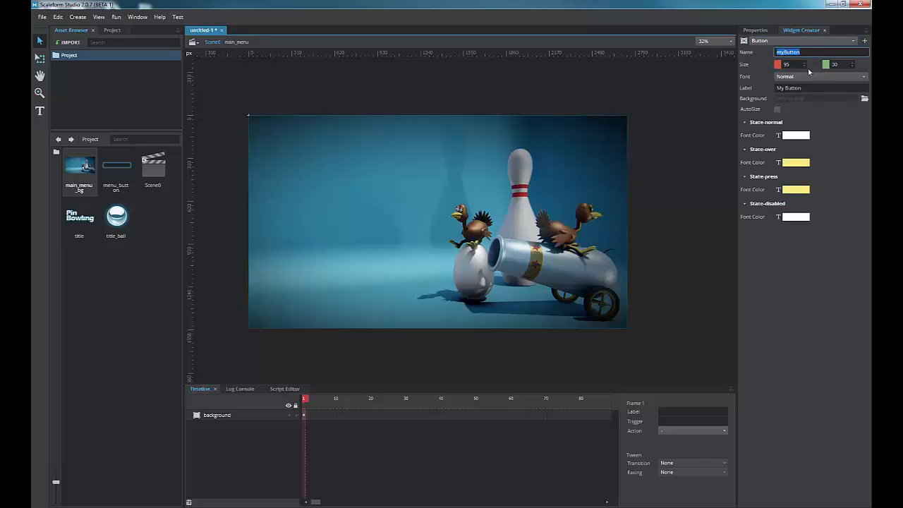
pyautogui.write('start_b')
pyautogui.click(815, 87)
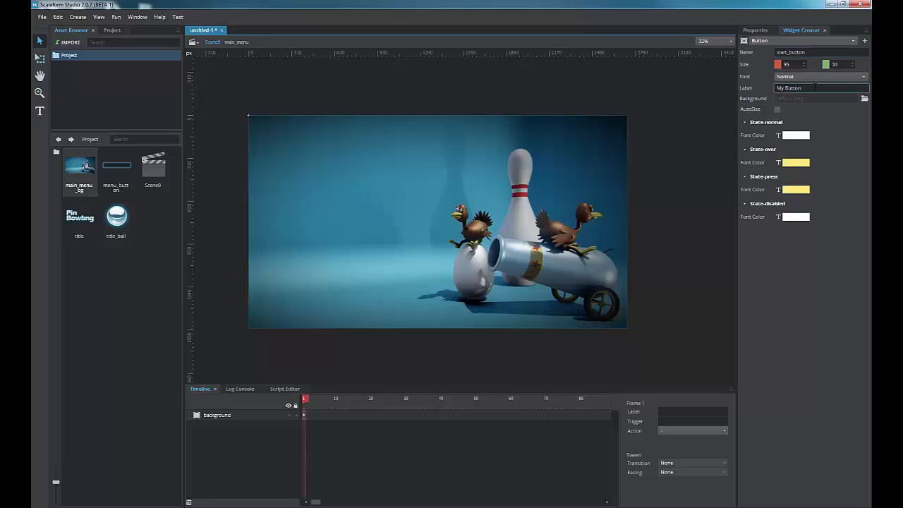
pyautogui.moveTo(814, 87); pyautogui.dragTo(753, 87)
pyautogui.write('Start Game')
pyautogui.press('Return')
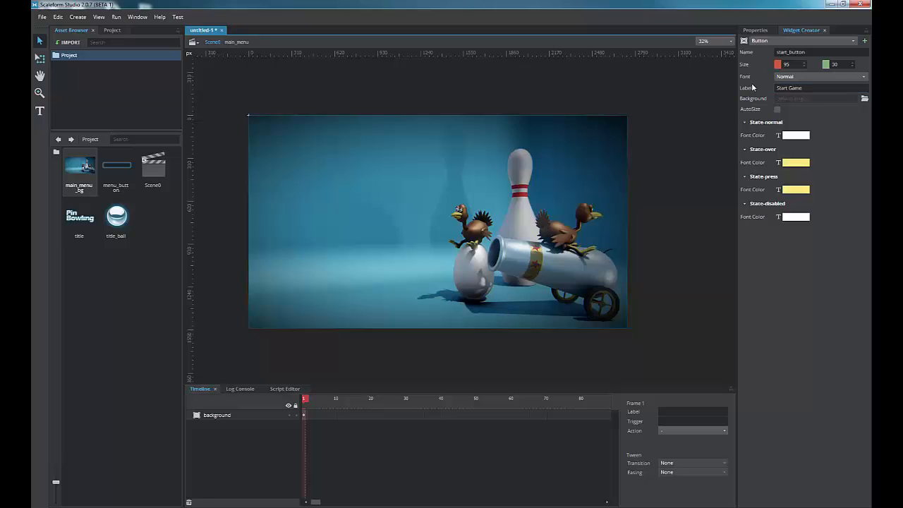
# - Choose menu_button.png as the background image of the start_button widget
pyautogui.click(864, 100)
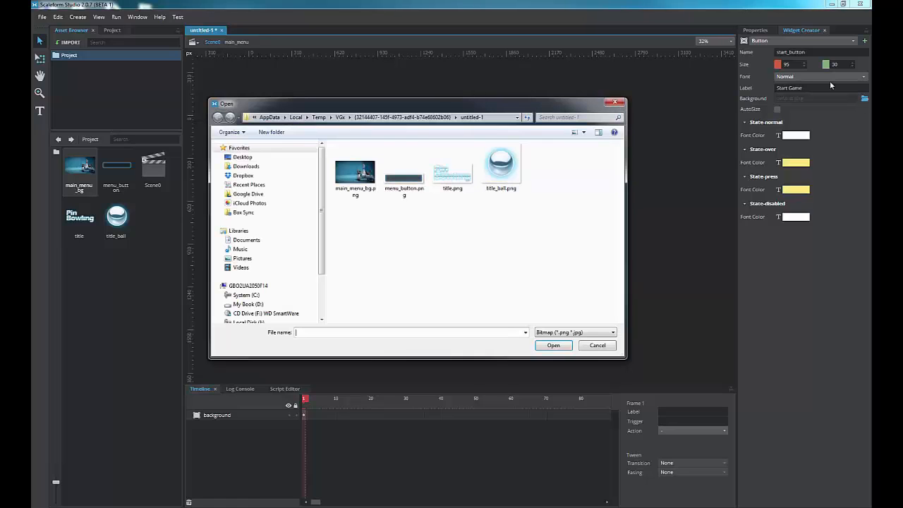
pyautogui.click(395, 189)
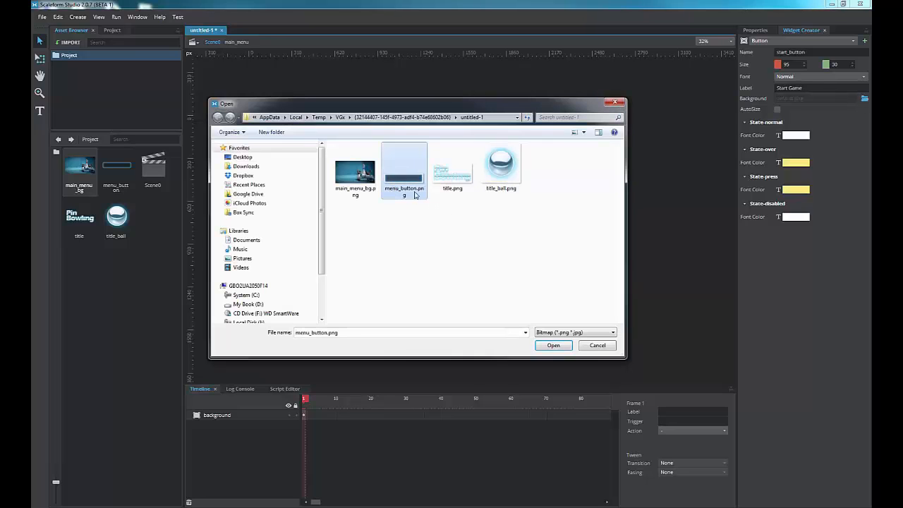
pyautogui.click(554, 345)
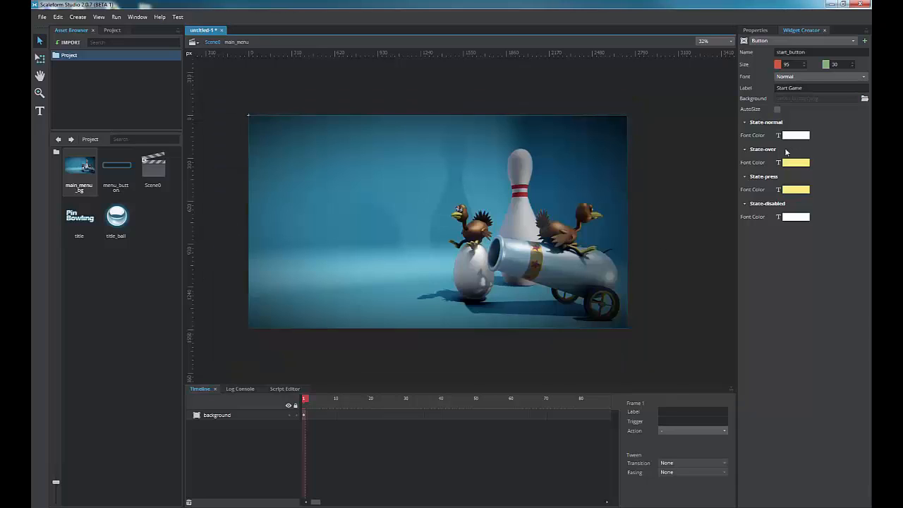
# - Place a temporary copy of the menu_button image above the background artwork and look up its width and height
pyautogui.click(787, 64)
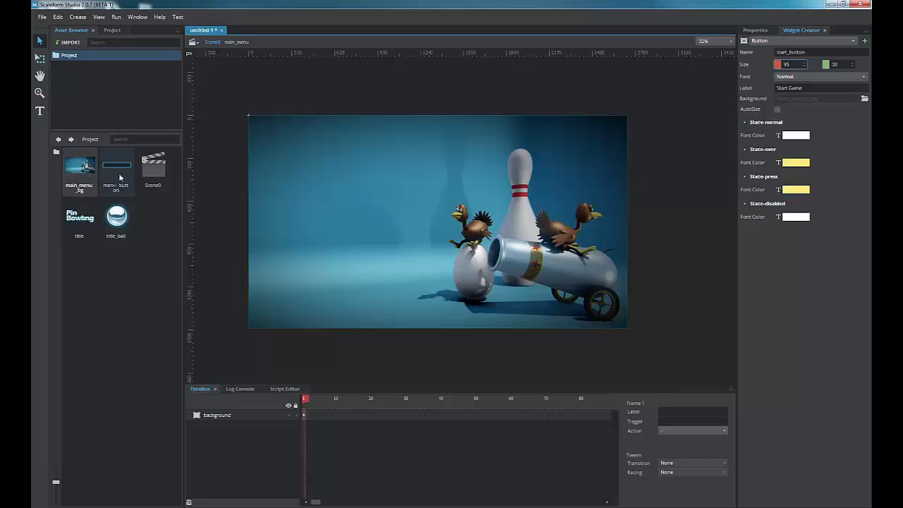
pyautogui.moveTo(115, 168); pyautogui.dragTo(335, 97)
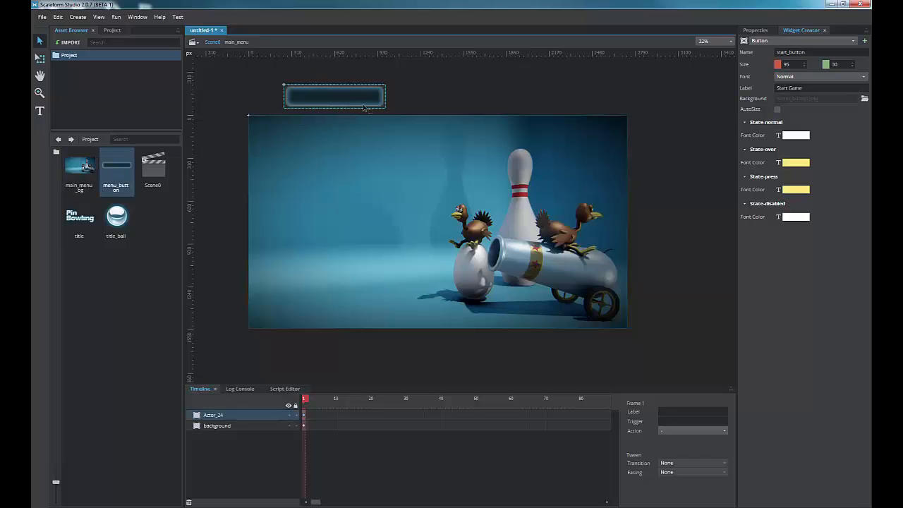
pyautogui.click(767, 33)
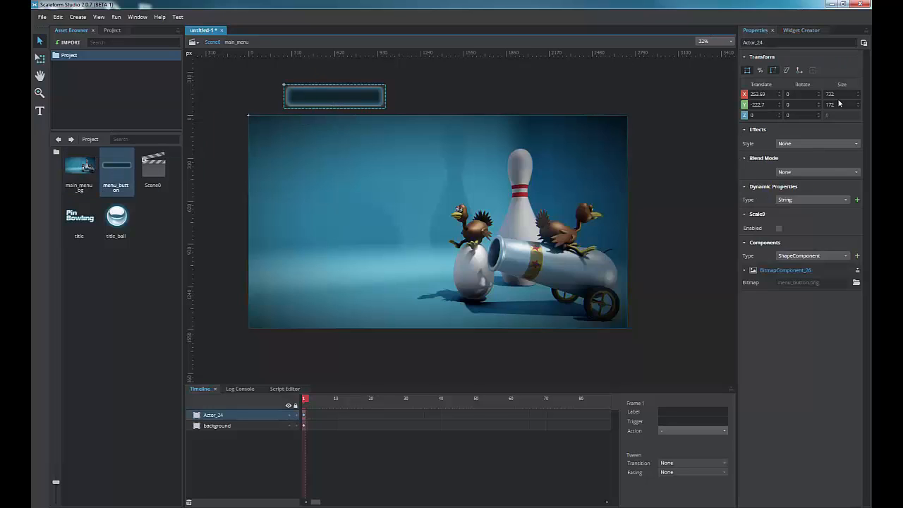
pyautogui.moveTo(835, 94); pyautogui.dragTo(821, 95)
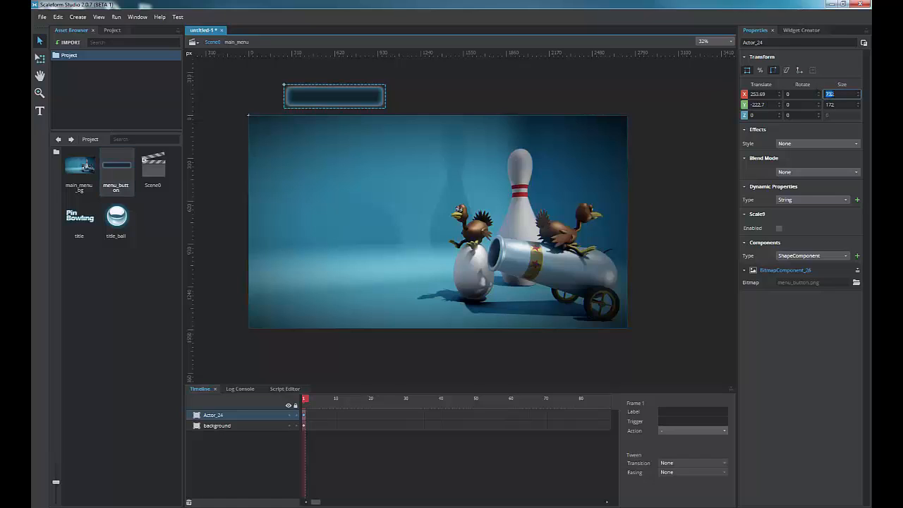
# - Set the start_button widget's size to 732 by 172
pyautogui.click(793, 33)
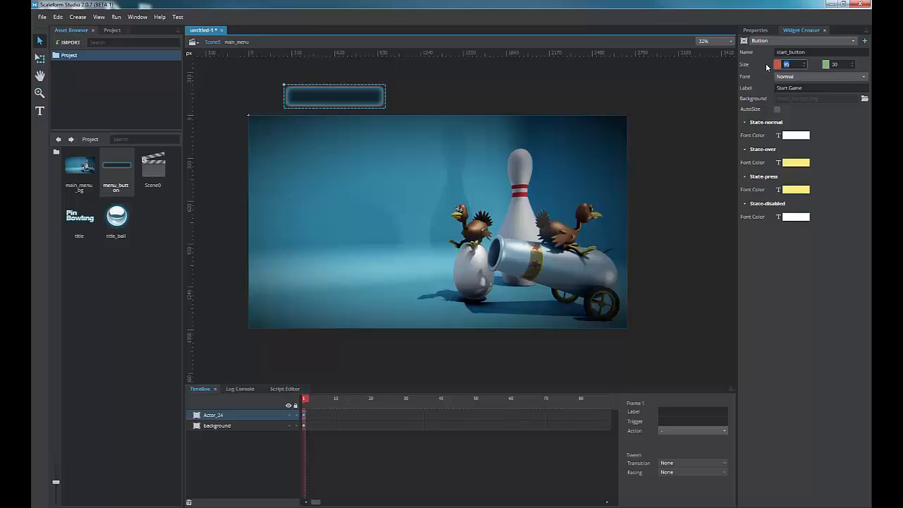
pyautogui.click(834, 65)
pyautogui.write('172')
pyautogui.press('Return')
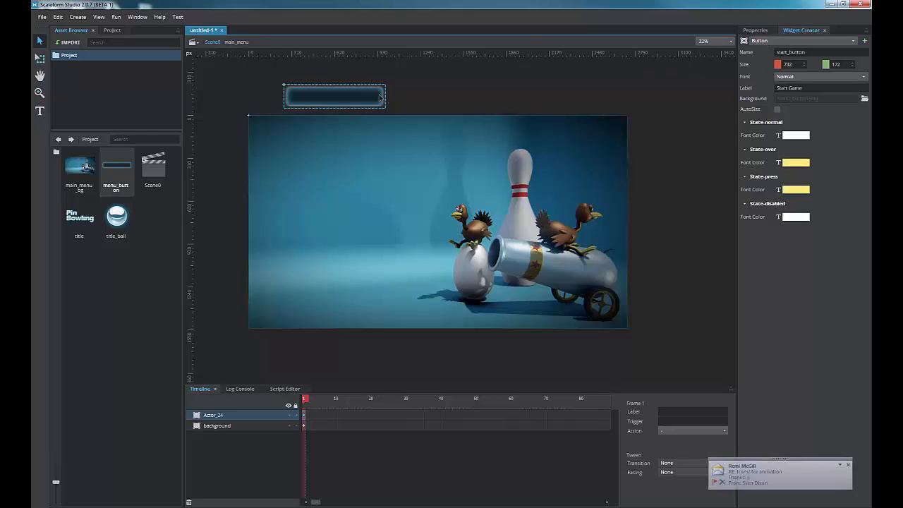
# - Delete the temporary menu_button image and create the start_button widget inside main_menu, showing its properties
pyautogui.press('Delete')
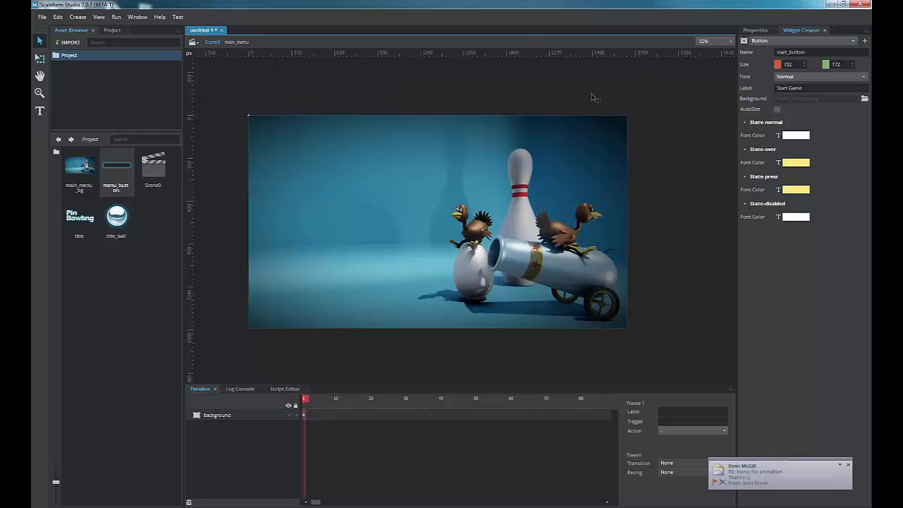
pyautogui.click(864, 43)
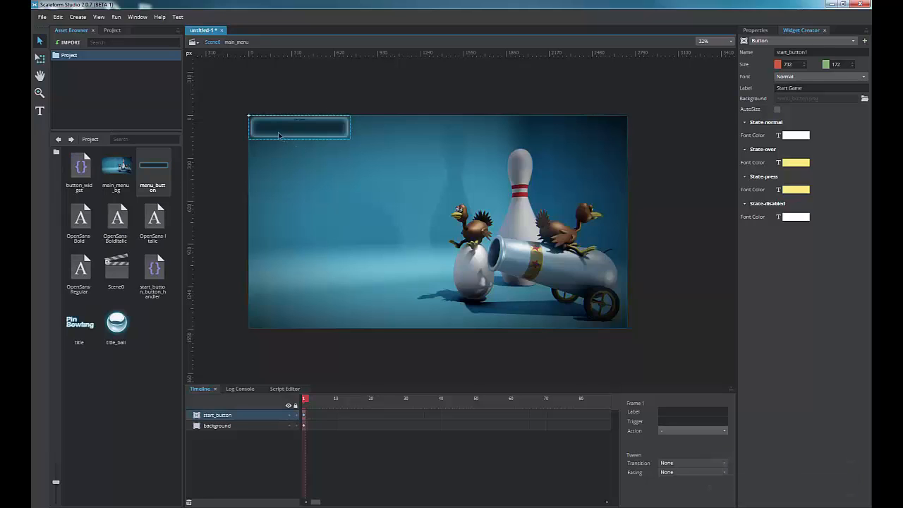
pyautogui.click(754, 30)
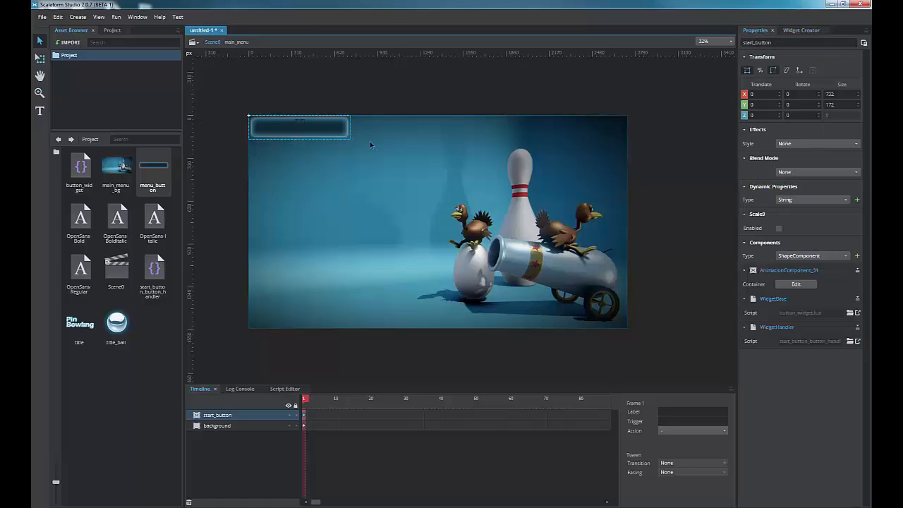
# - Open start_button for editing and examine the frame labels of its button states, returning to frame 1
pyautogui.doubleClick(281, 131)
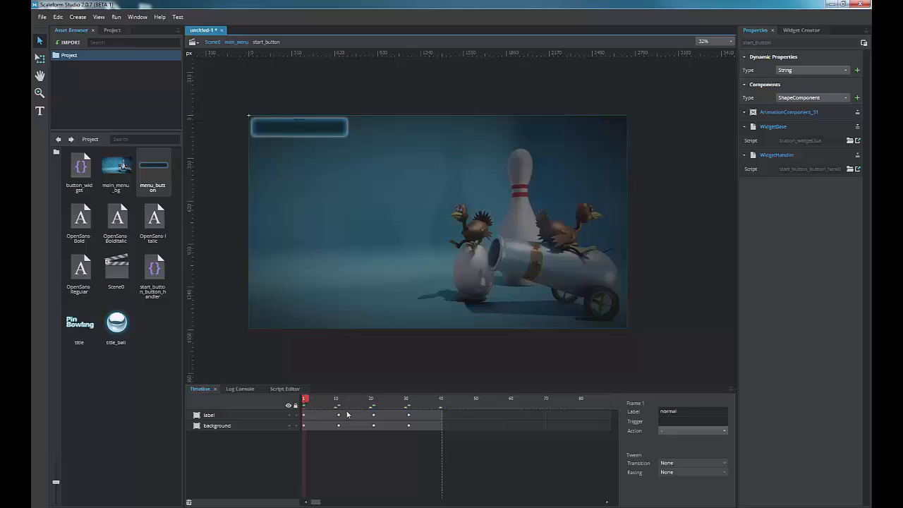
pyautogui.moveTo(305, 398); pyautogui.dragTo(372, 398)
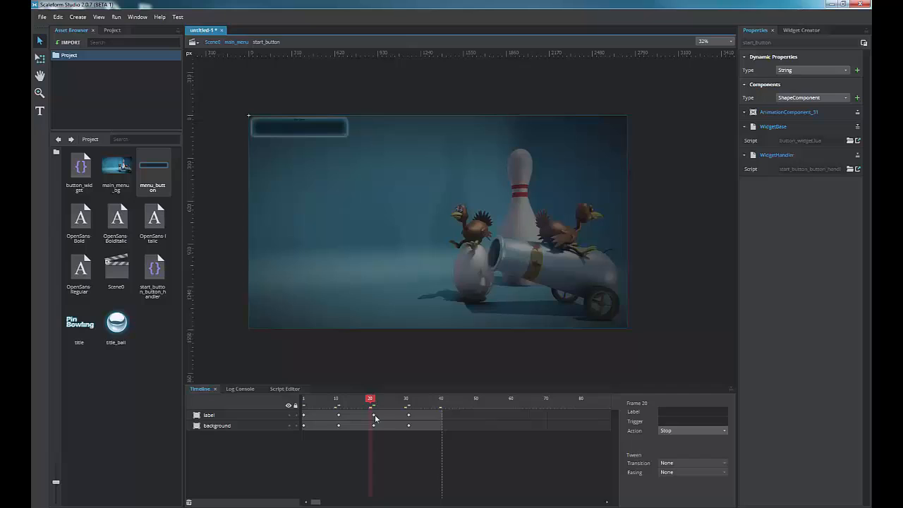
pyautogui.click(374, 415)
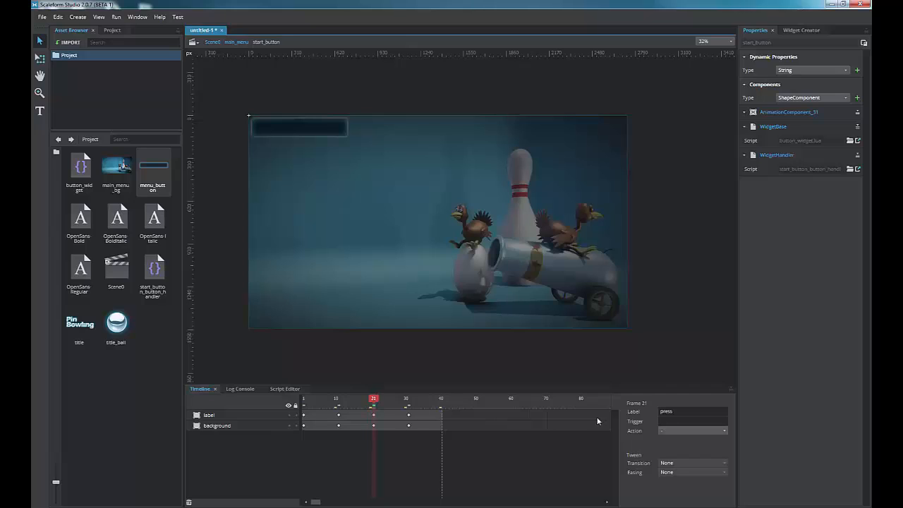
pyautogui.click(409, 414)
pyautogui.moveTo(671, 410); pyautogui.dragTo(659, 410)
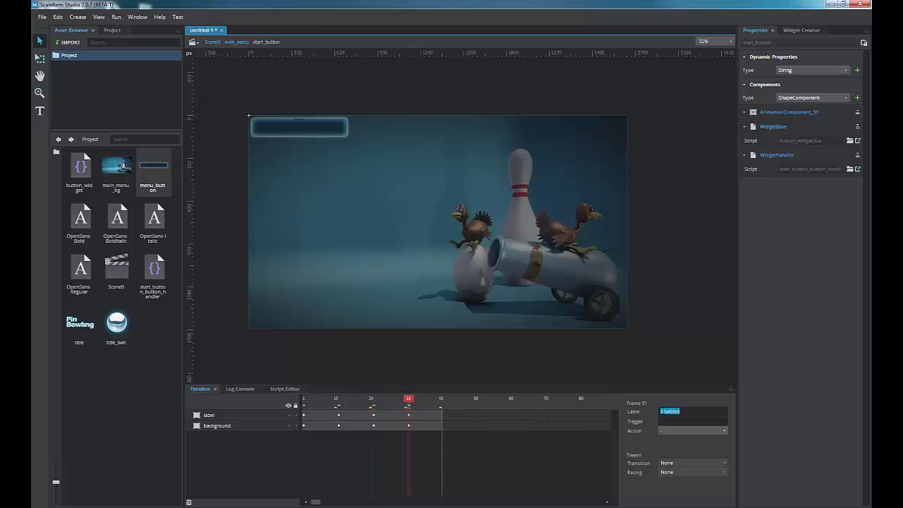
pyautogui.moveTo(409, 398); pyautogui.dragTo(303, 400)
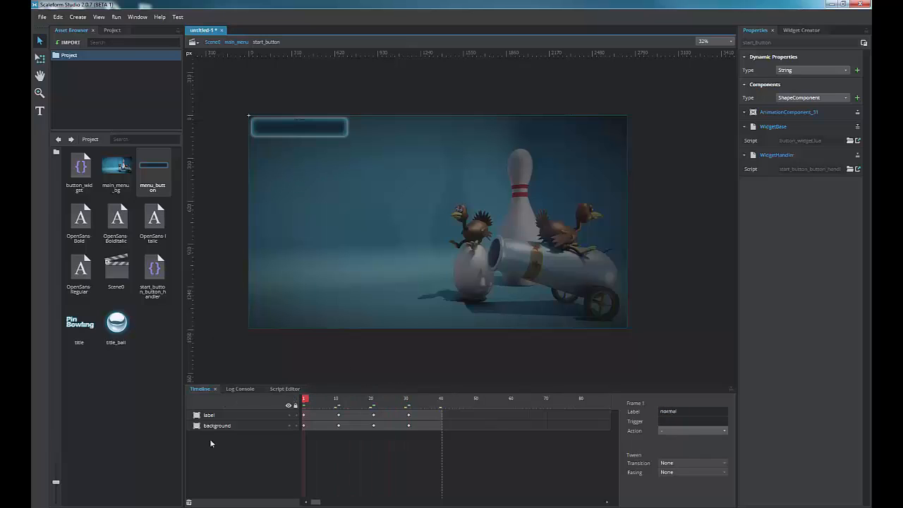
# - Set the Start Game label's text size to 72 and its effect style to None in the normal state
pyautogui.scroll(5, 255, 127)
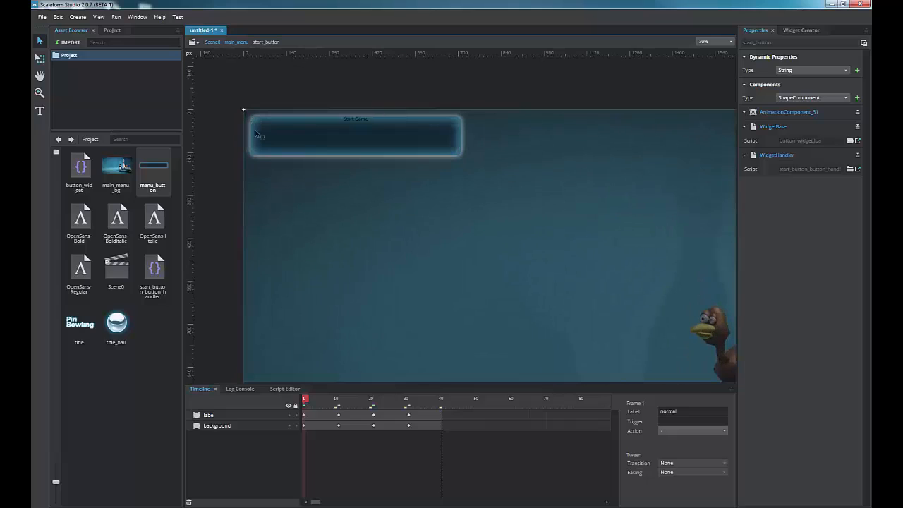
pyautogui.click(351, 122)
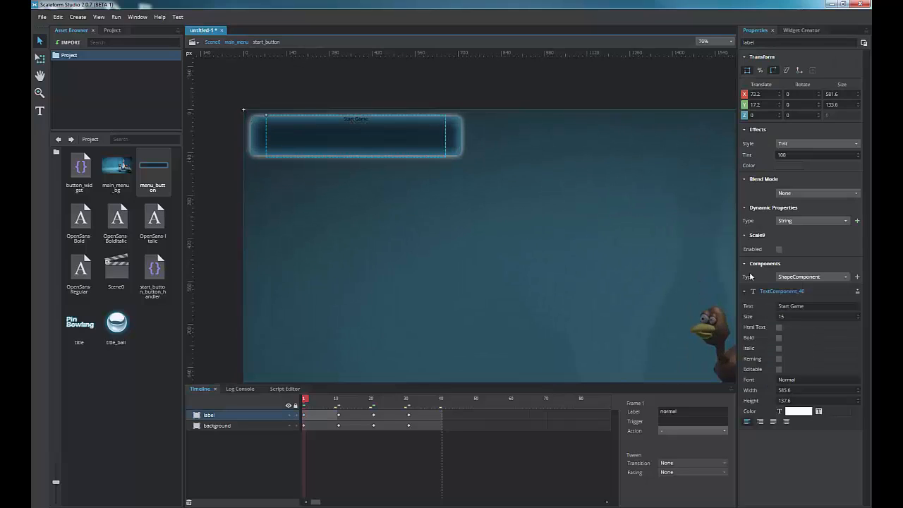
pyautogui.click(797, 316)
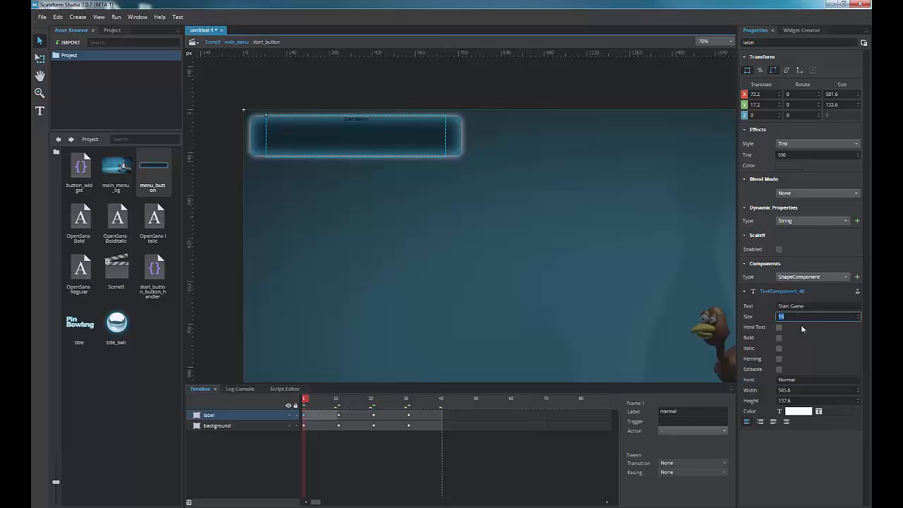
pyautogui.write('72')
pyautogui.press('Return')
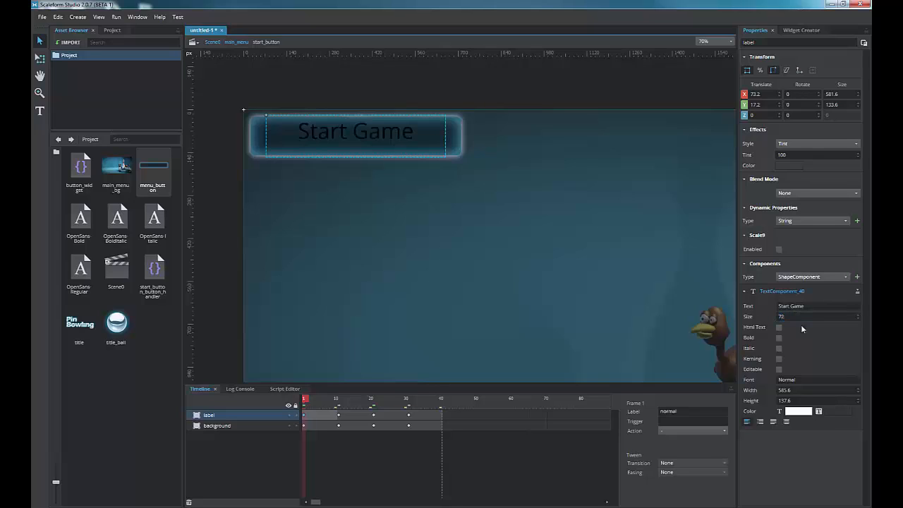
pyautogui.click(801, 142)
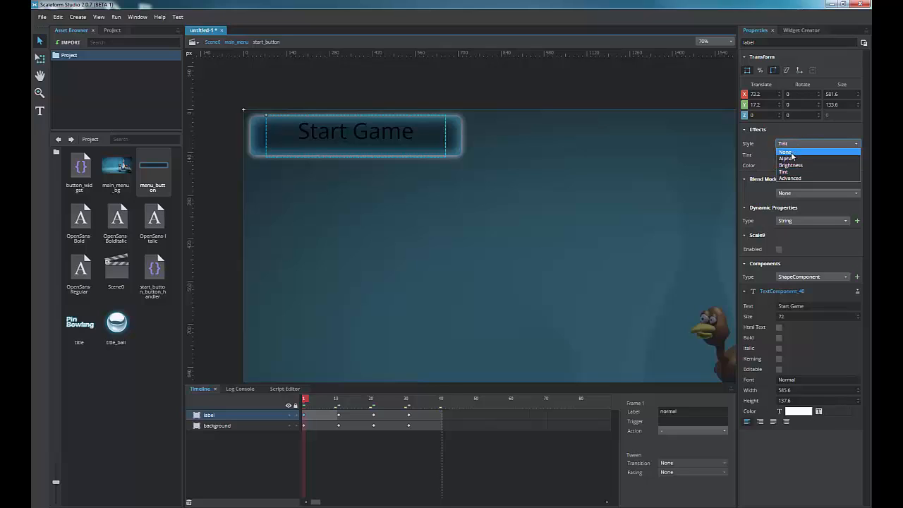
pyautogui.click(792, 152)
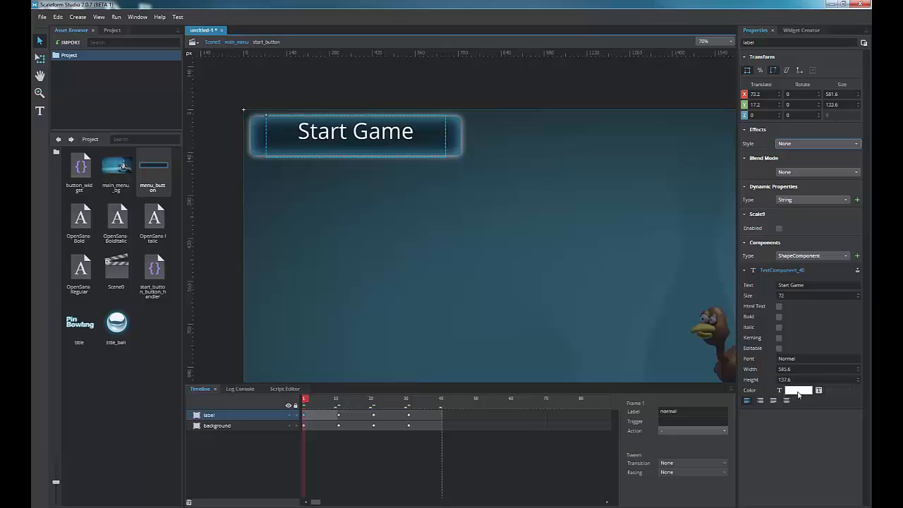
# - Try a pink #ff007f tint on the Start Game label and reset its effect style to None
pyautogui.click(794, 146)
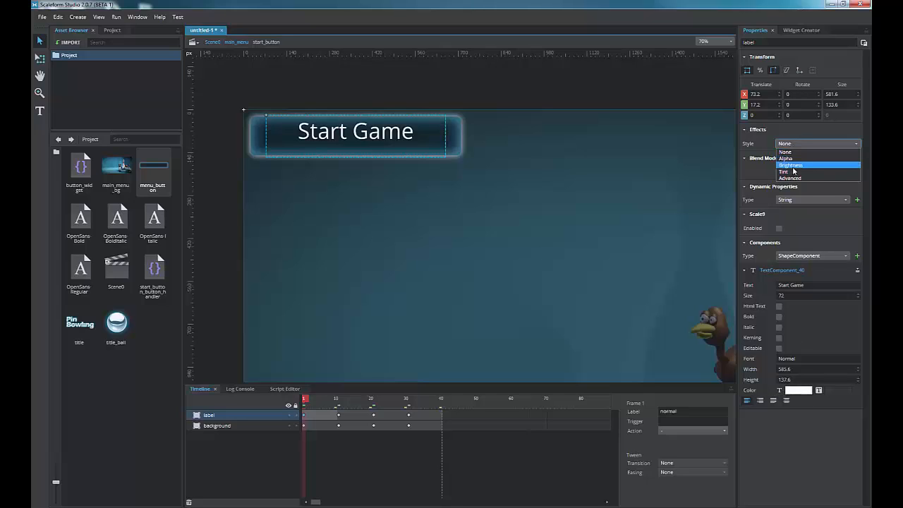
pyautogui.click(793, 172)
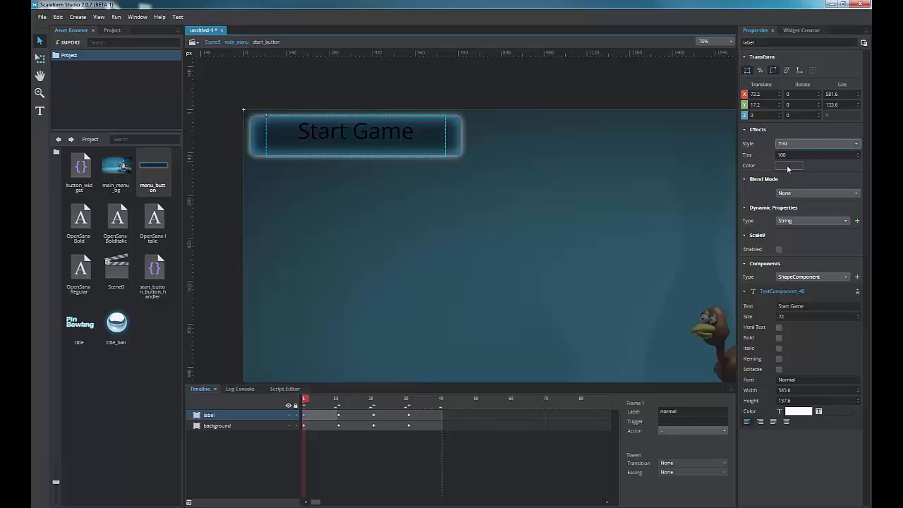
pyautogui.click(788, 165)
pyautogui.click(351, 232)
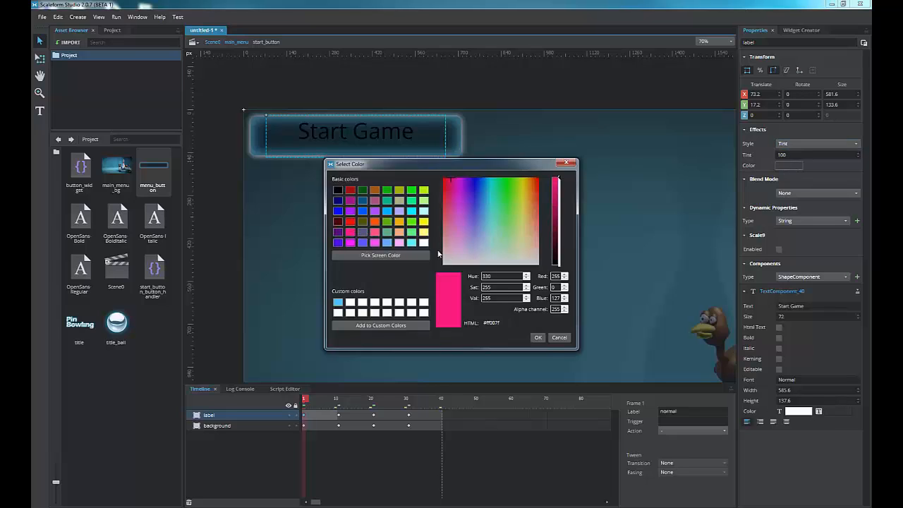
pyautogui.click(537, 337)
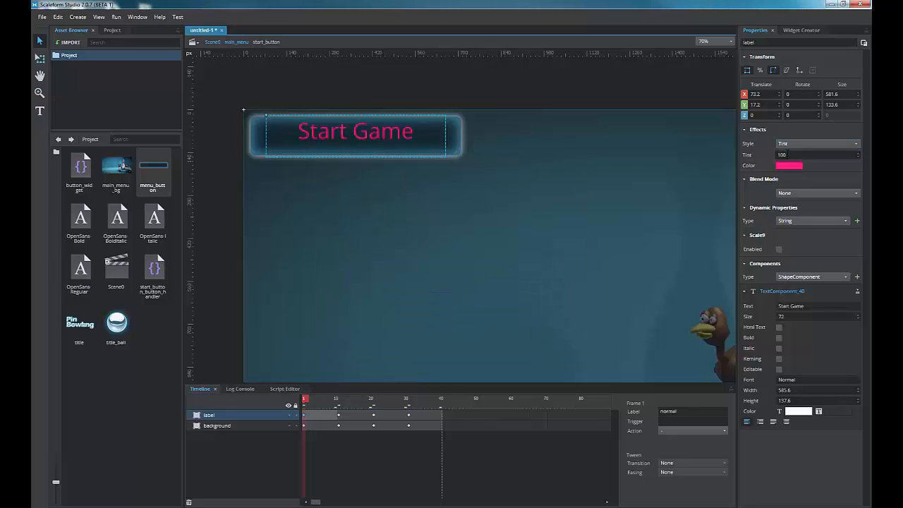
pyautogui.click(794, 144)
pyautogui.click(785, 152)
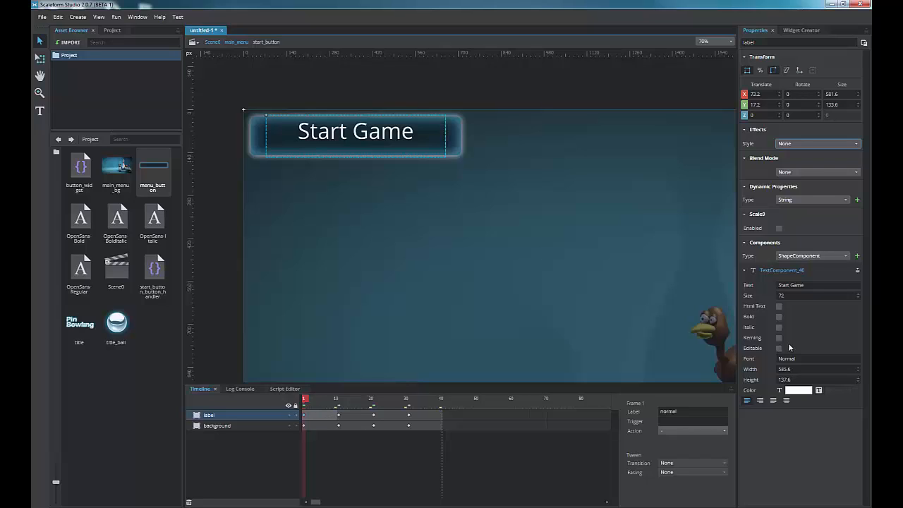
# - Set the Start Game label's Y translation to 32 and its text height to 110
pyautogui.click(761, 105)
pyautogui.press('Return')
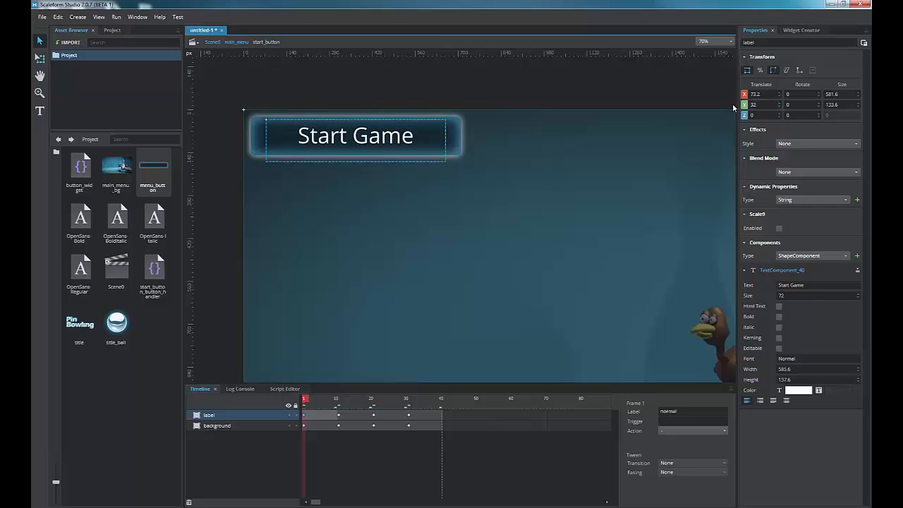
pyautogui.doubleClick(790, 379)
pyautogui.click(780, 379)
pyautogui.write('110')
pyautogui.press('Return')
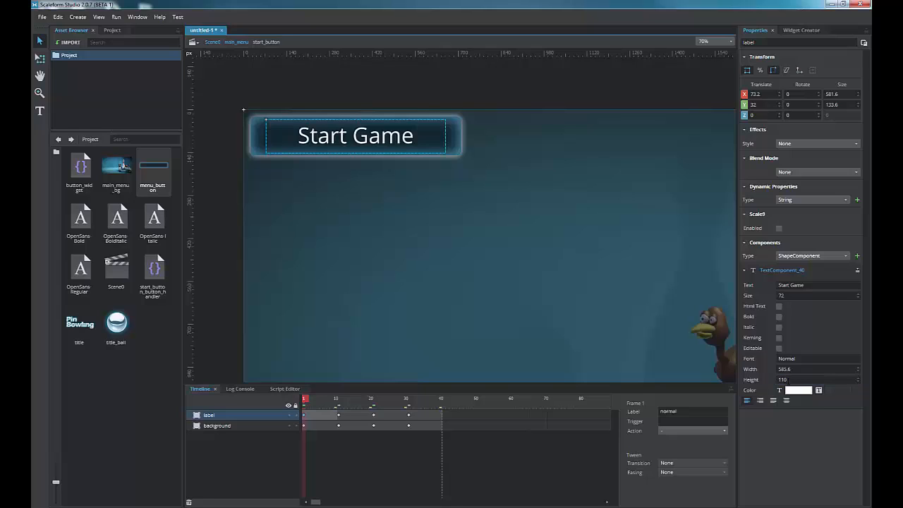
pyautogui.click(782, 380)
pyautogui.click(849, 94)
pyautogui.click(842, 105)
pyautogui.click(742, 104)
pyautogui.click(785, 379)
# - In the over state at frame 11, set the Start Game label's Y translation to 32 and its effect style to None
pyautogui.click(337, 413)
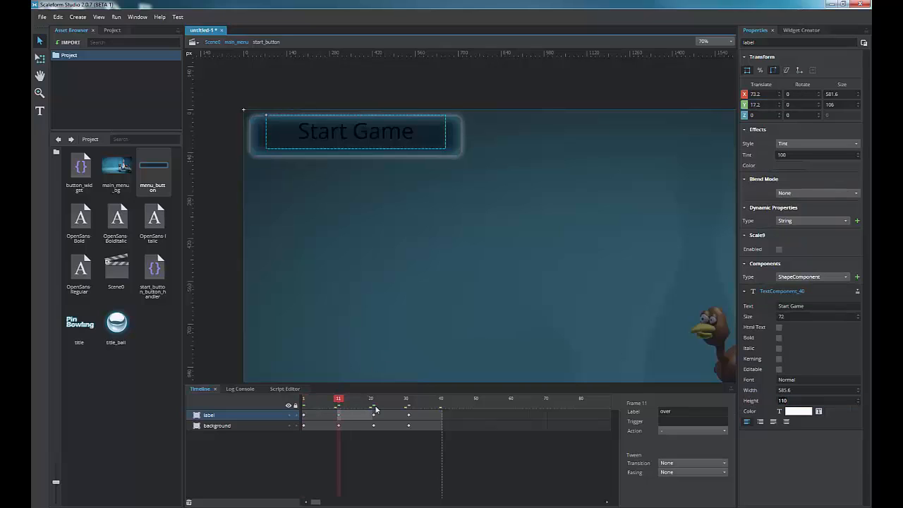
pyautogui.moveTo(763, 105); pyautogui.dragTo(721, 104)
pyautogui.write('32')
pyautogui.press('Return')
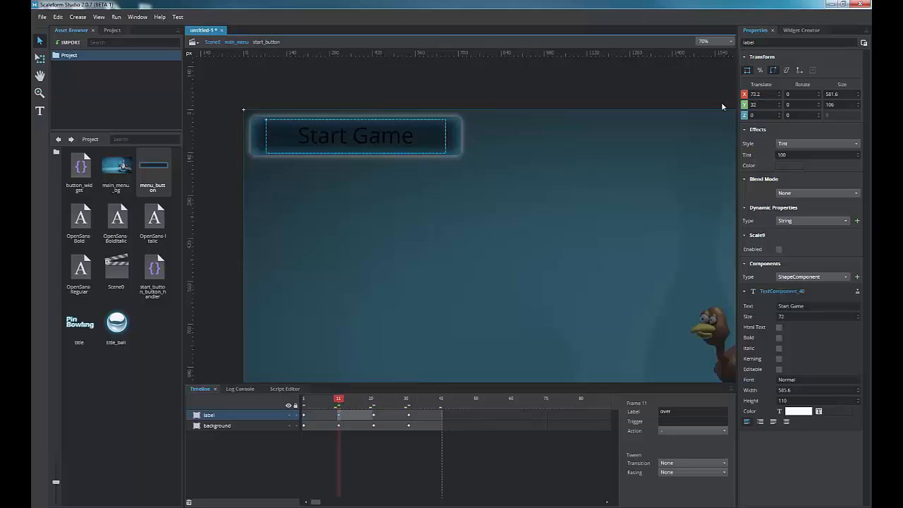
pyautogui.click(798, 144)
pyautogui.click(792, 154)
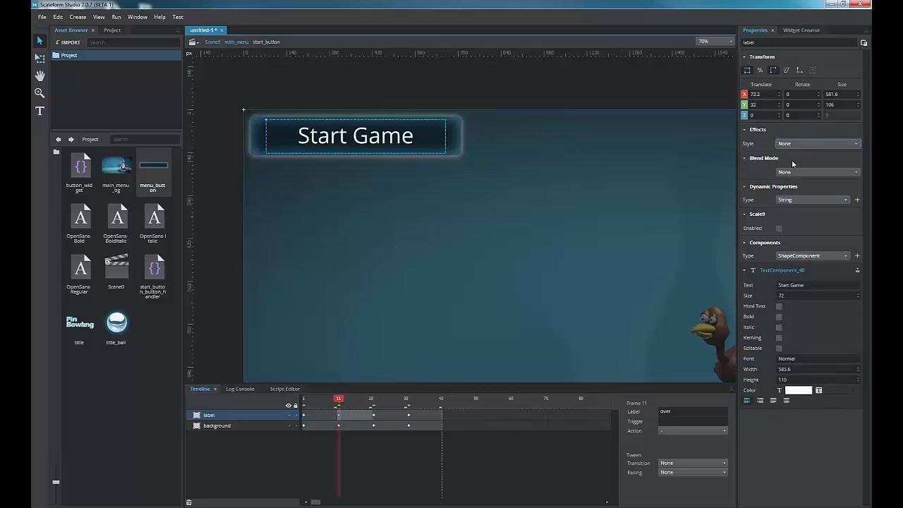
# - In the press state at frame 21, set the Start Game label's Y translation to 32 and its effect style to None
pyautogui.click(374, 417)
pyautogui.click(756, 104)
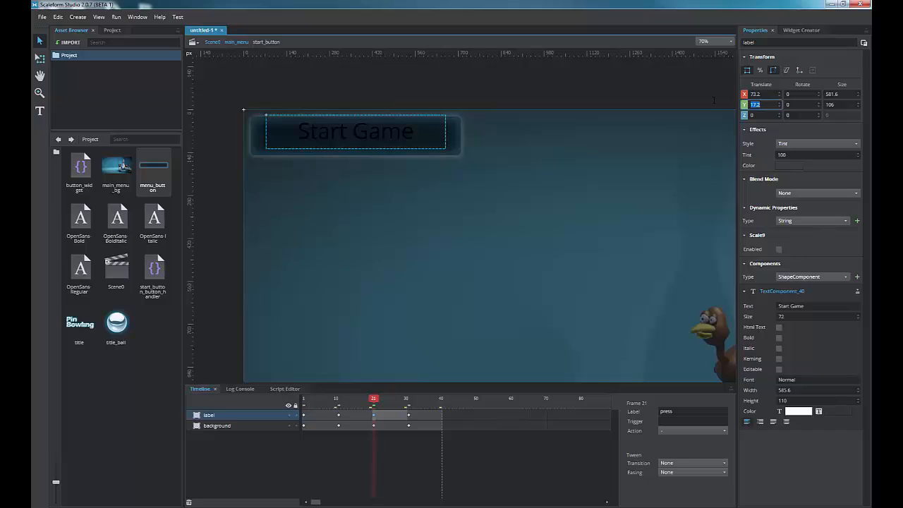
pyautogui.write('32')
pyautogui.press('Return')
pyautogui.click(801, 144)
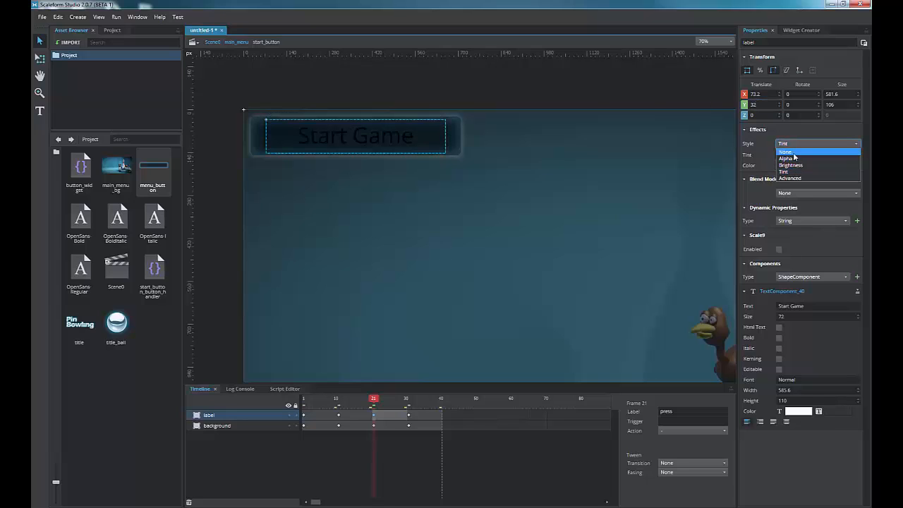
pyautogui.click(793, 154)
# - In the disabled state at frame 31, set the Start Game label's effect style to None and its Y translation to 32
pyautogui.click(409, 417)
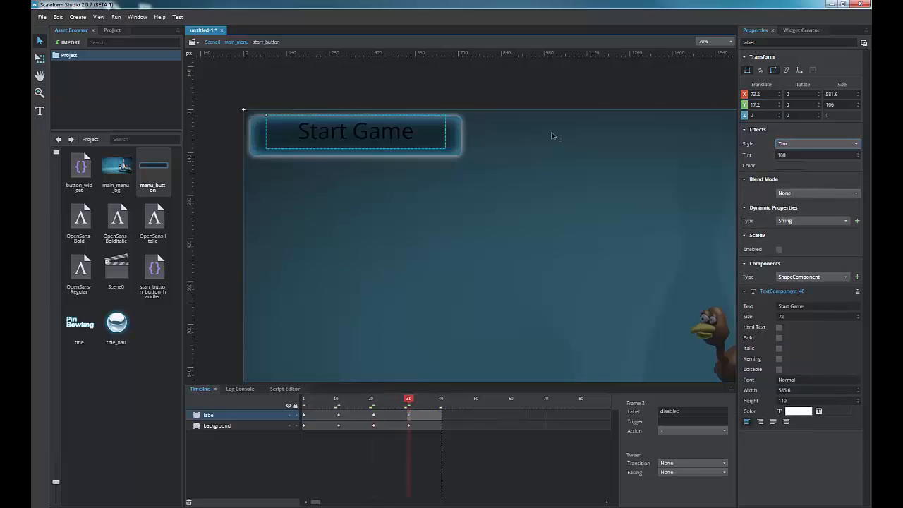
pyautogui.click(793, 144)
pyautogui.click(793, 155)
pyautogui.click(756, 104)
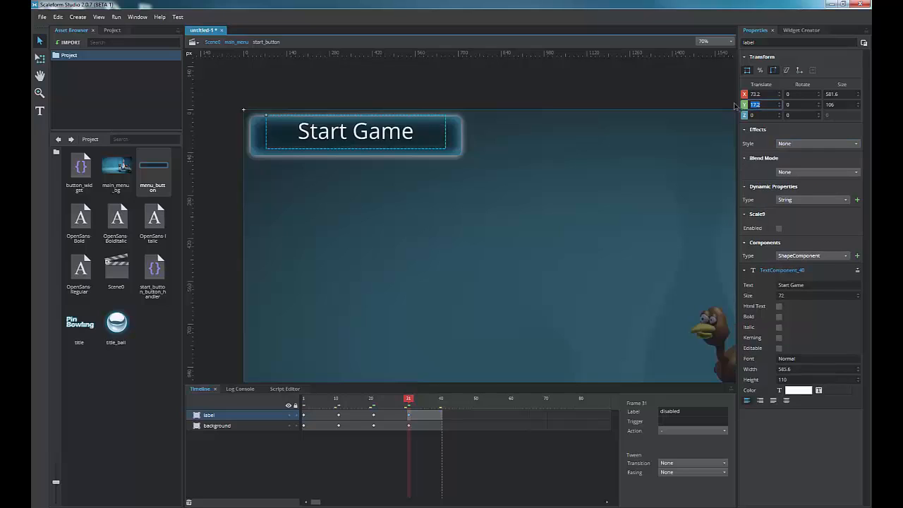
pyautogui.write('32')
pyautogui.press('Return')
# - Deselect the label, scrub the button's timeline back to frame 1 and return to the main_menu animation
pyautogui.click(233, 291)
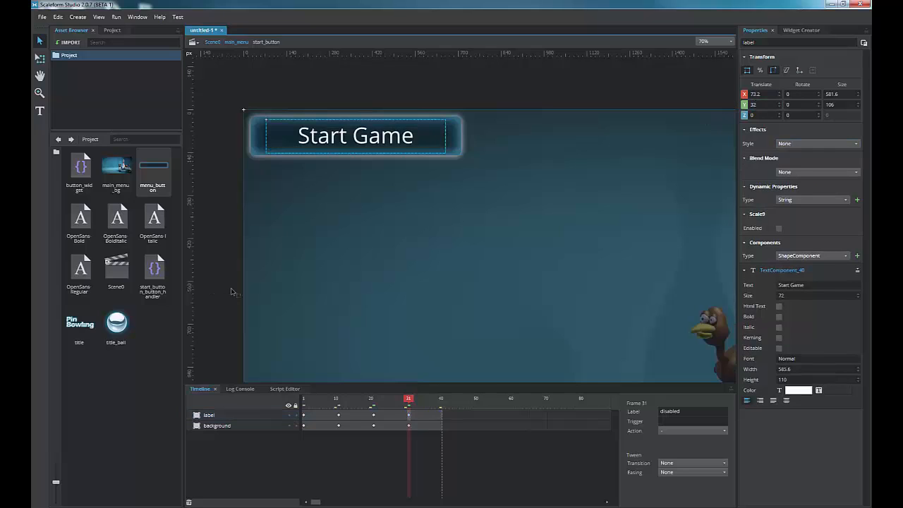
pyautogui.moveTo(413, 401); pyautogui.dragTo(275, 401)
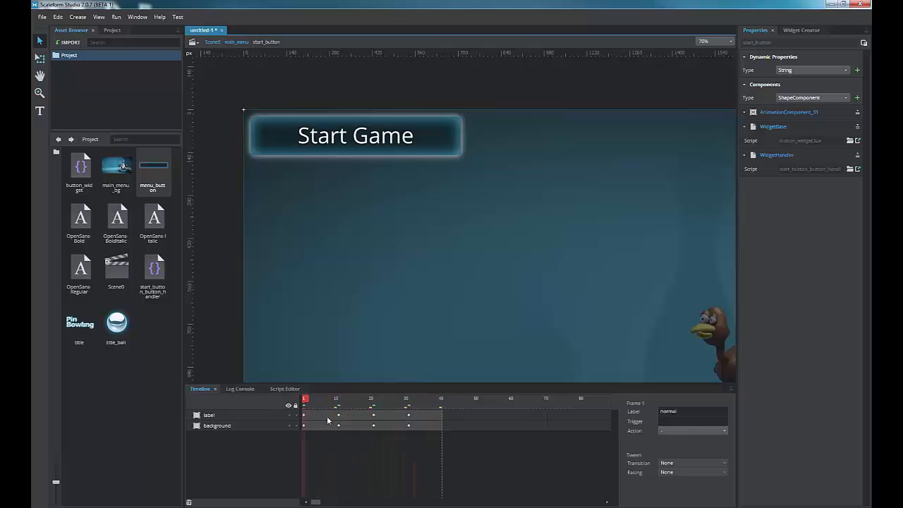
pyautogui.click(235, 43)
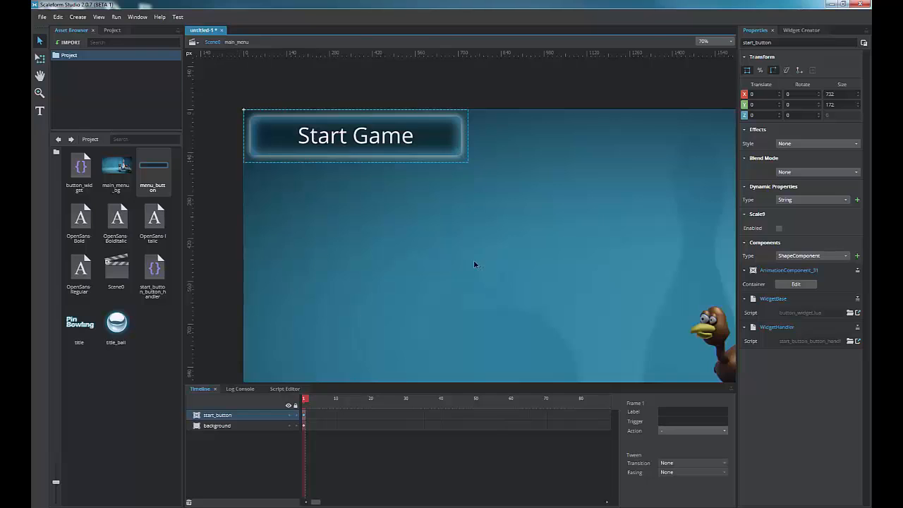
# - Move start_button onto the open left area of the background, at about X 393, Y 544
pyautogui.scroll(-5, 475, 265)
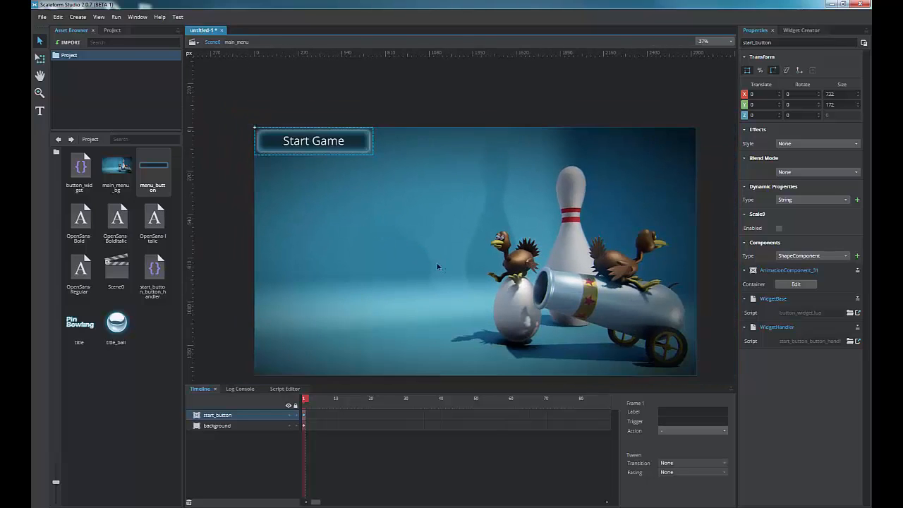
pyautogui.moveTo(462, 284); pyautogui.dragTo(454, 270)
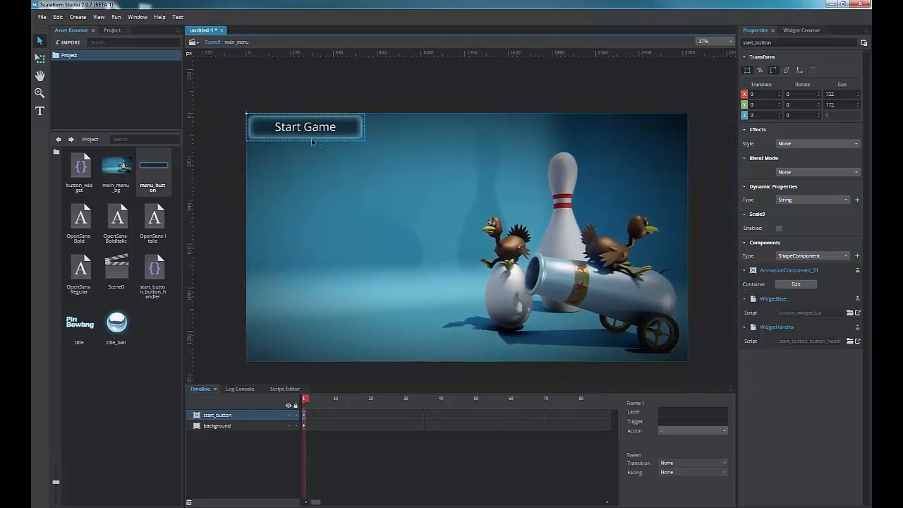
pyautogui.moveTo(282, 125); pyautogui.dragTo(346, 213)
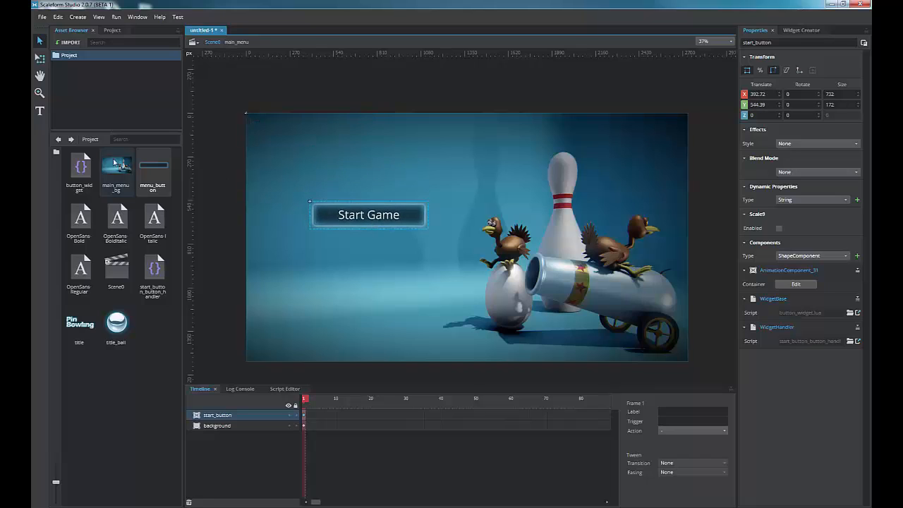
# - Look over the project's button_widget and start_button_button_handler scripts and its four OpenSans font assets
pyautogui.click(83, 179)
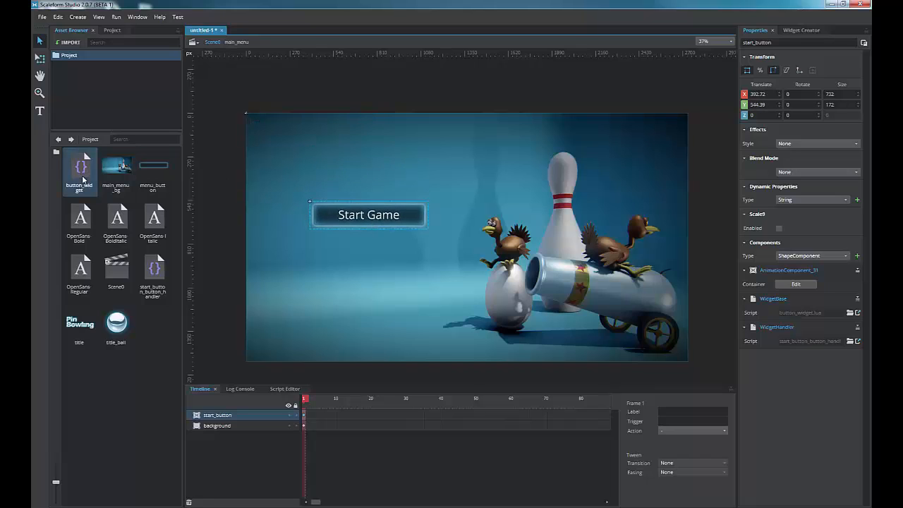
pyautogui.click(152, 277)
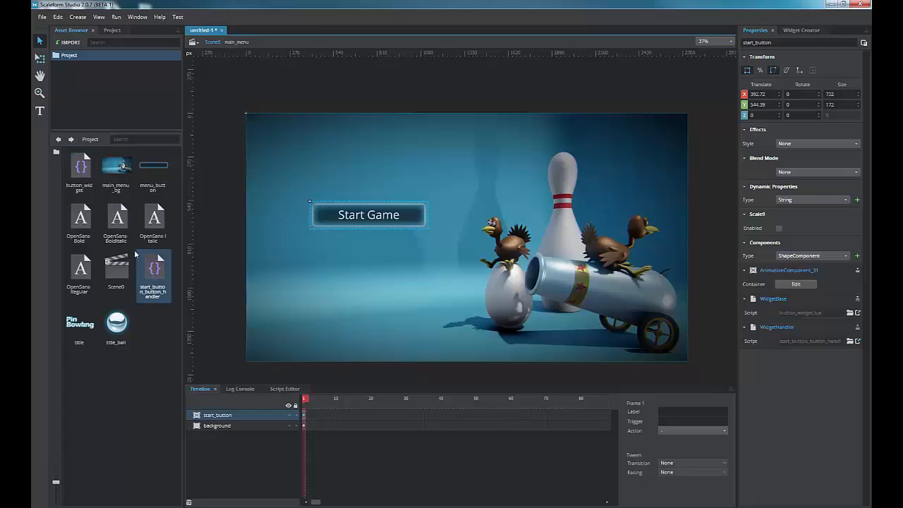
pyautogui.click(80, 220)
pyautogui.click(116, 220)
pyautogui.click(162, 225)
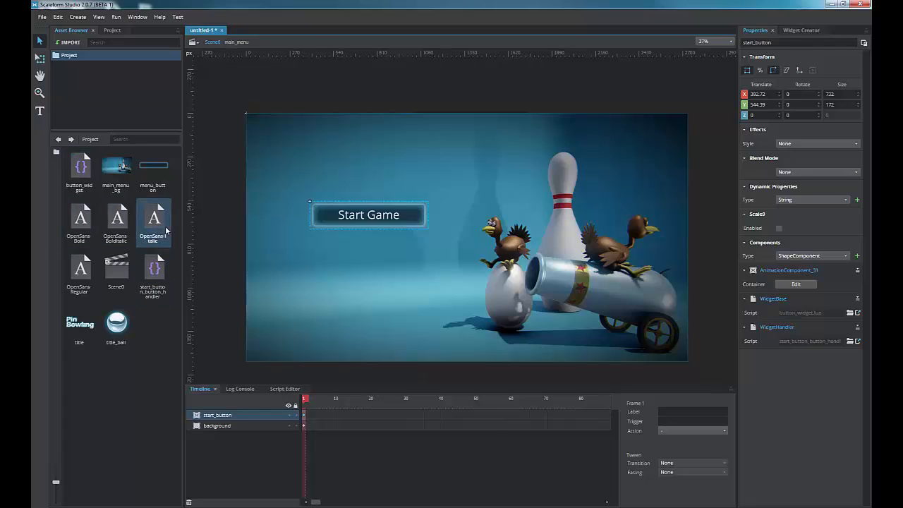
pyautogui.click(85, 273)
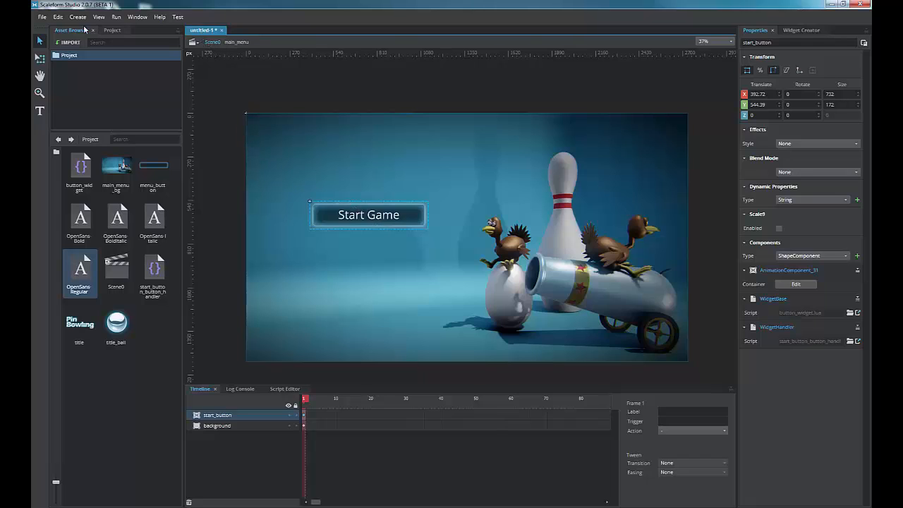
# - Save the project under the name Pinbowling in the Spark Projects Tutorial folder
pyautogui.click(40, 18)
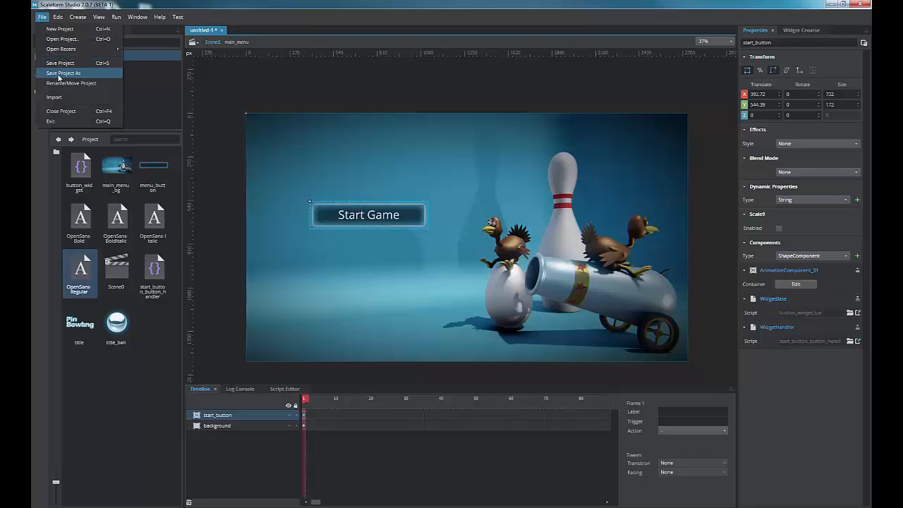
pyautogui.click(59, 73)
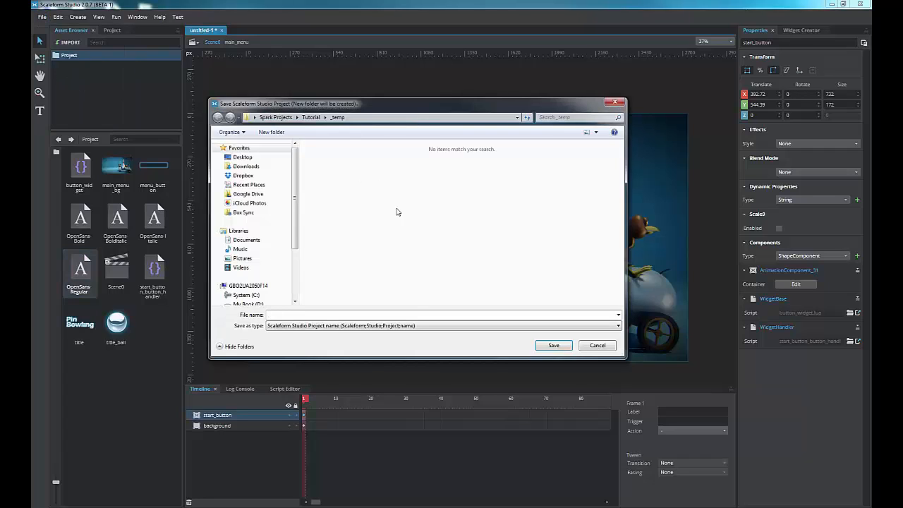
pyautogui.click(310, 118)
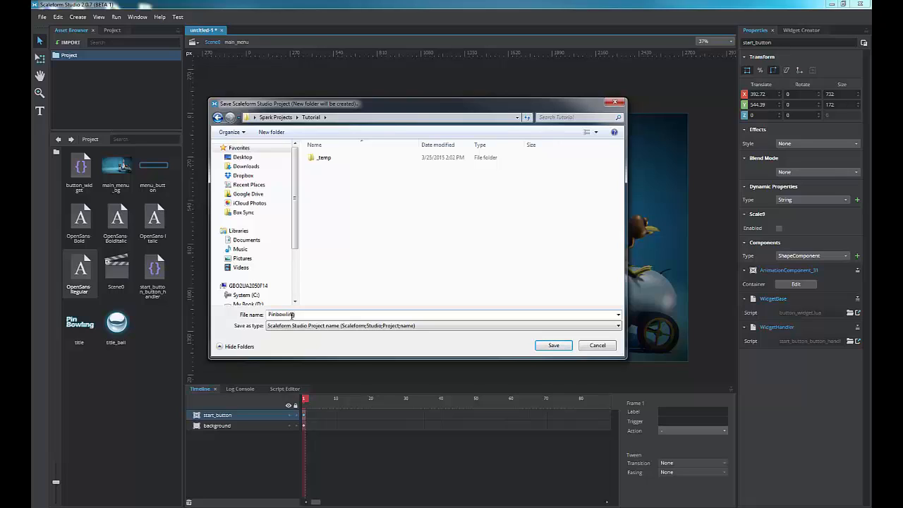
pyautogui.click(555, 347)
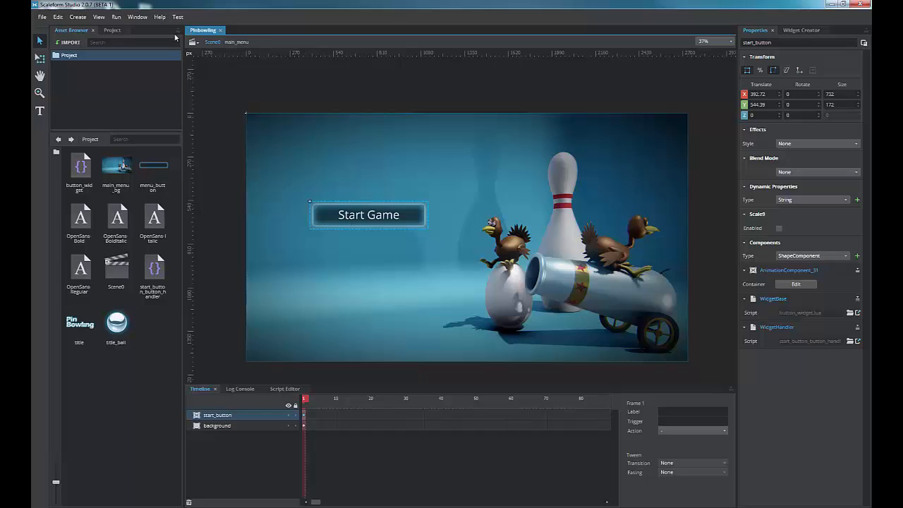
# - Start configuring the player executable and browse up to the s2d-player folder inside spark-complete-master
pyautogui.click(117, 17)
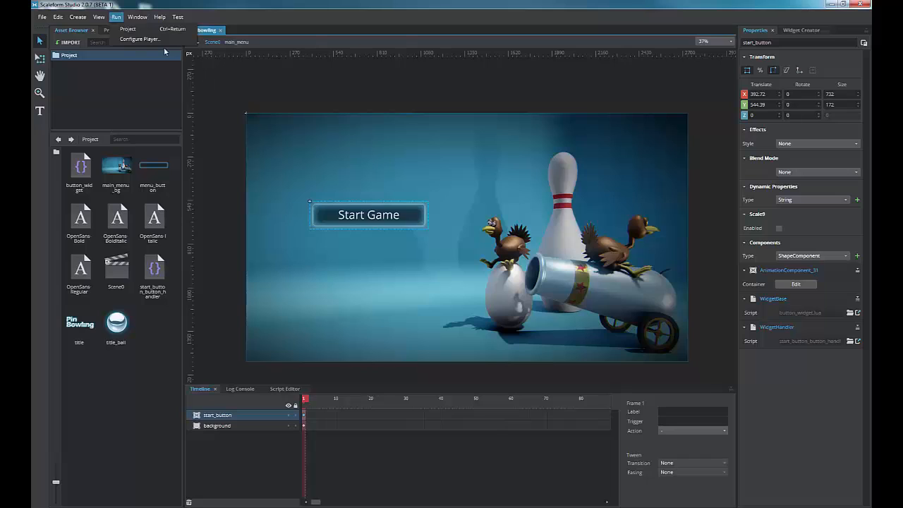
pyautogui.click(140, 40)
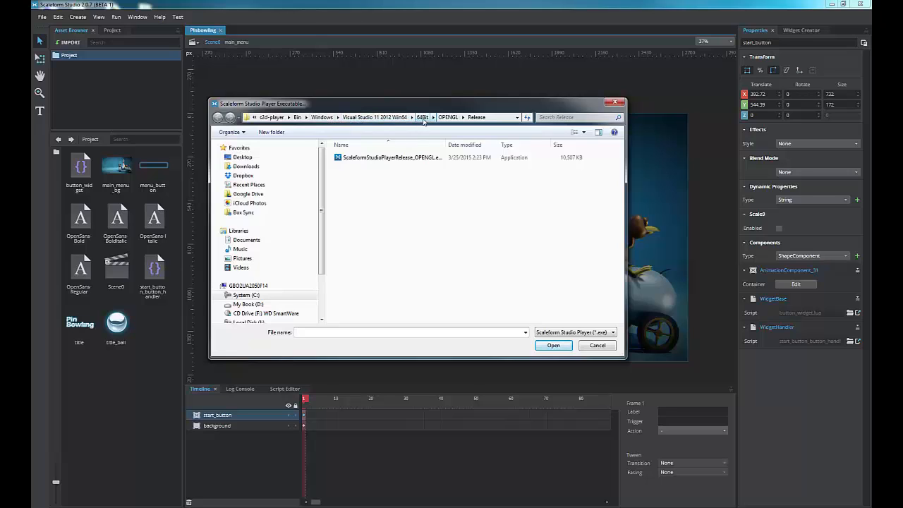
pyautogui.click(422, 117)
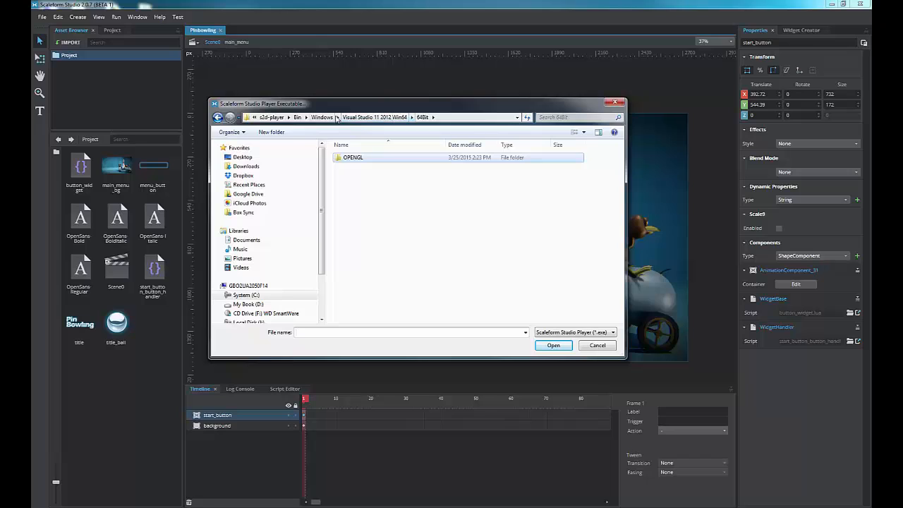
pyautogui.click(272, 117)
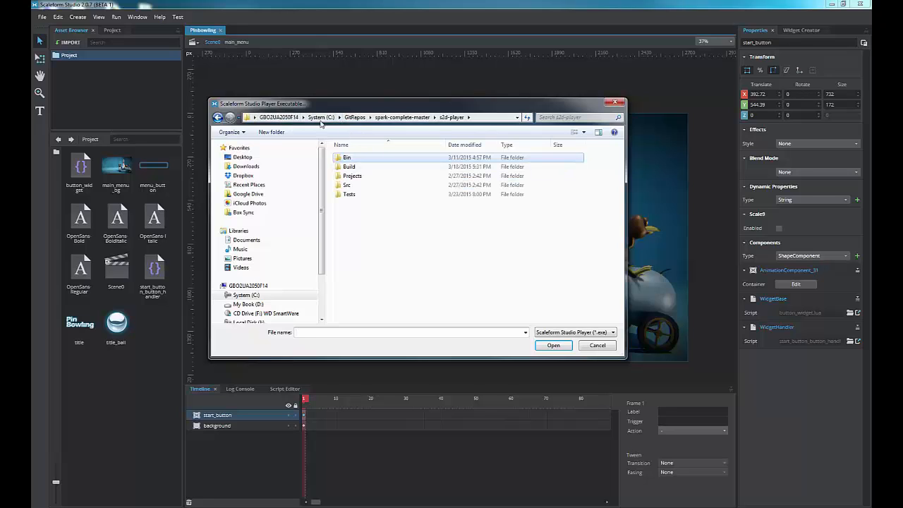
pyautogui.click(406, 117)
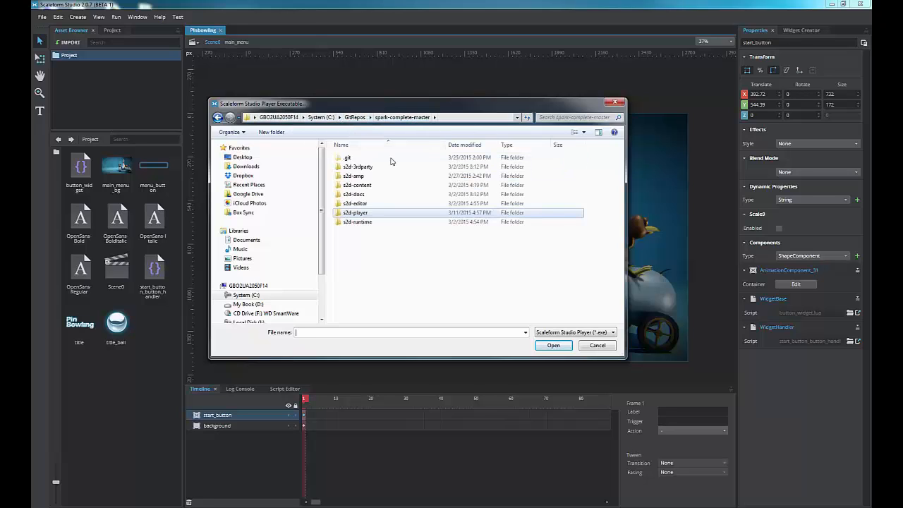
pyautogui.click(357, 203)
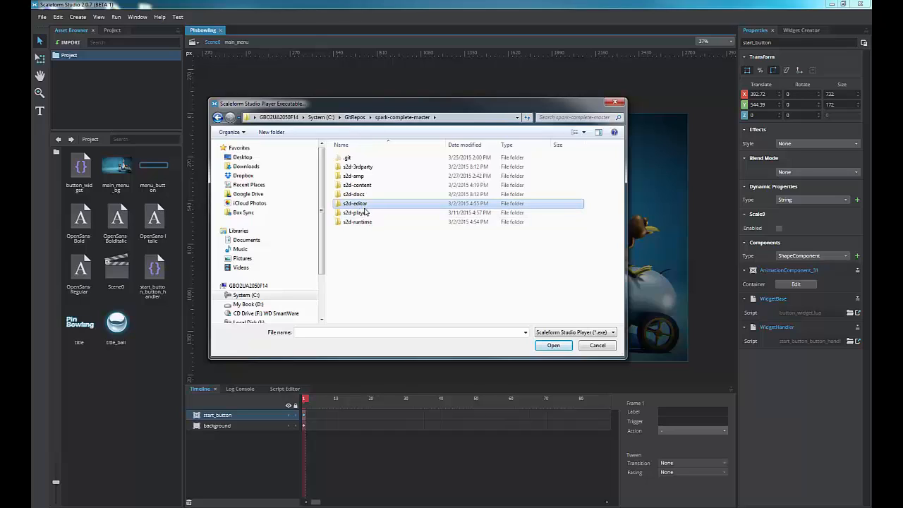
pyautogui.click(359, 214)
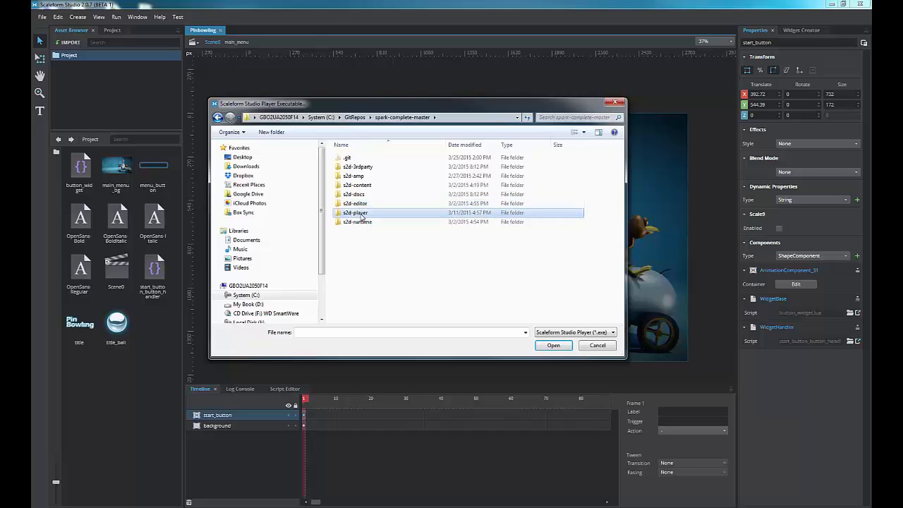
# - Set ScaleformStudioPlayerRelease_OPENGL.exe from s2d-player's Bin, Windows, Visual Studio 11 2012 Win64, 64Bit, OPENGL, Release folder as the player
pyautogui.doubleClick(360, 214)
pyautogui.doubleClick(356, 159)
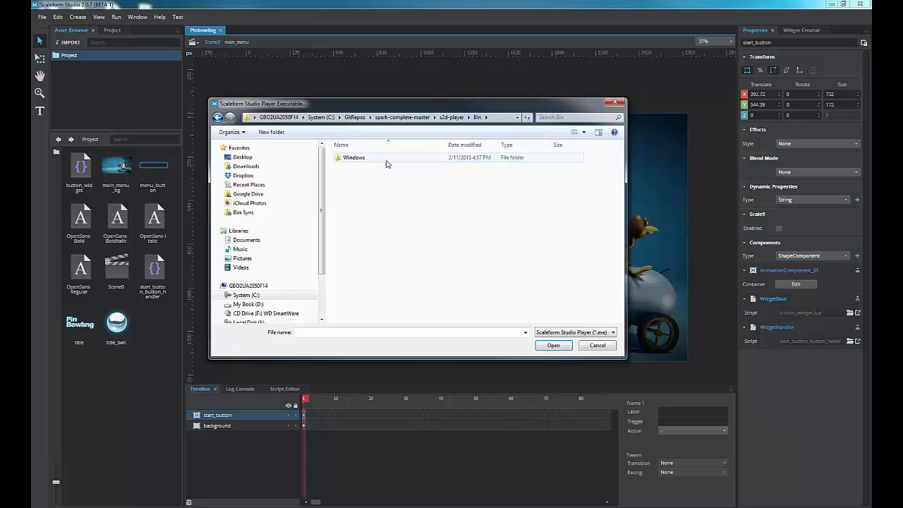
pyautogui.click(365, 159)
pyautogui.doubleClick(366, 158)
pyautogui.doubleClick(372, 160)
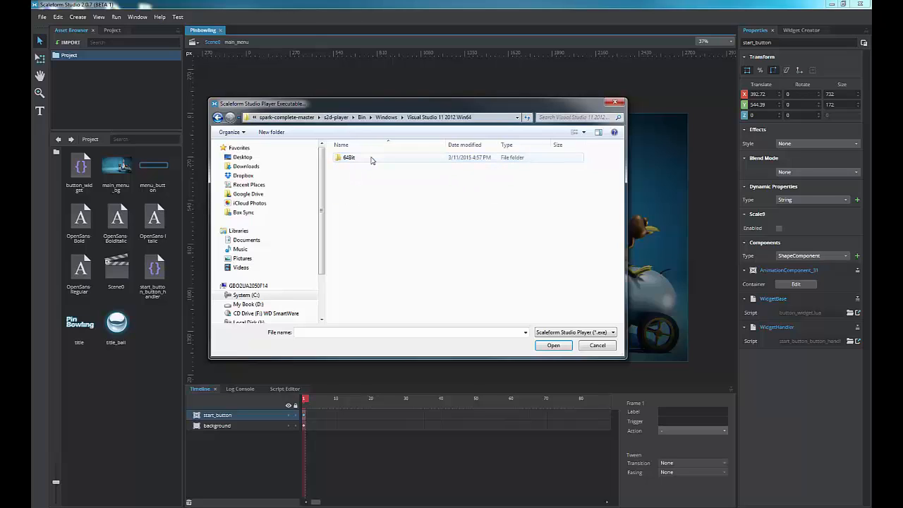
pyautogui.doubleClick(358, 159)
pyautogui.doubleClick(362, 159)
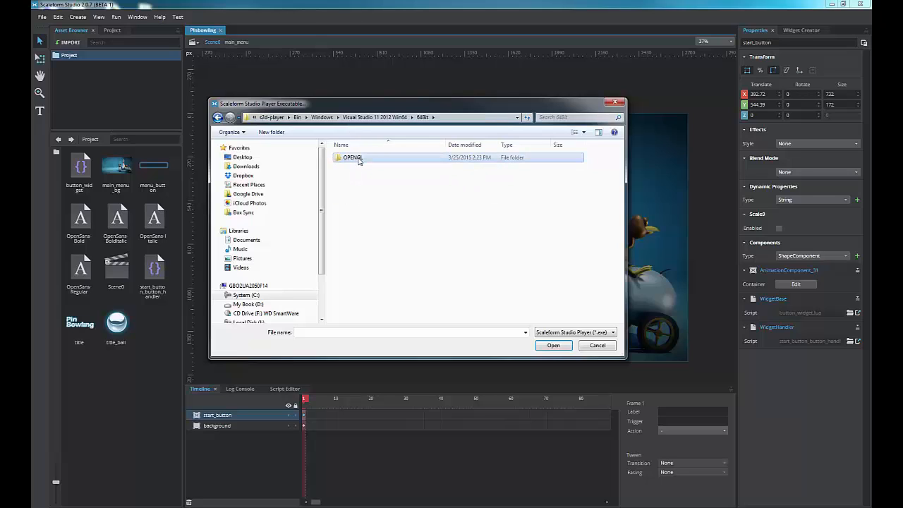
pyautogui.doubleClick(365, 165)
pyautogui.click(379, 159)
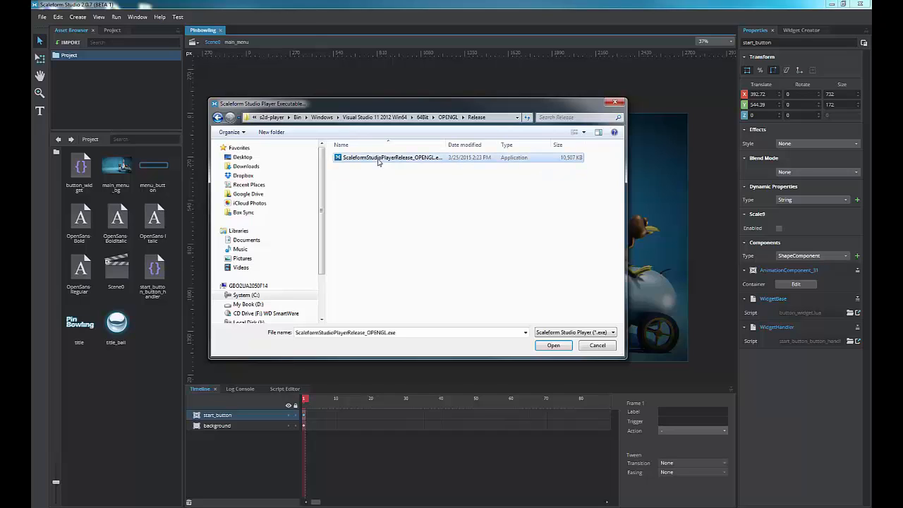
pyautogui.moveTo(446, 145); pyautogui.dragTo(468, 144)
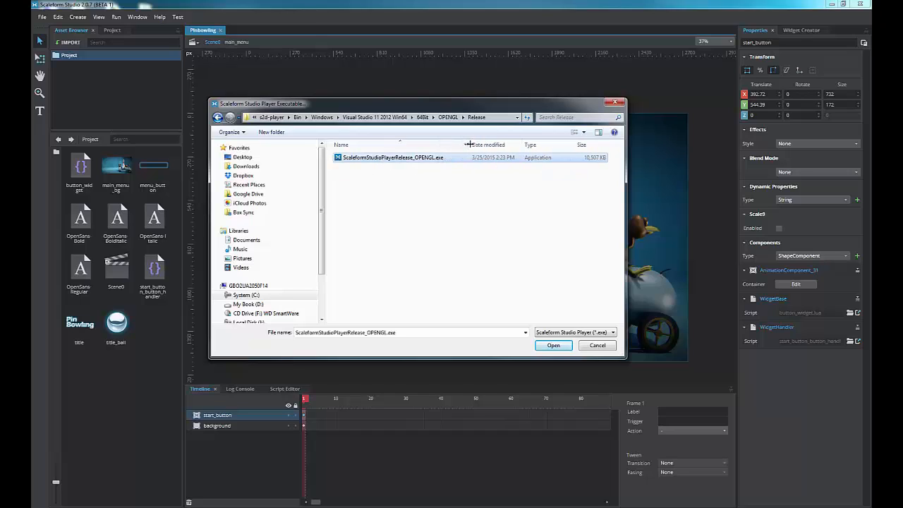
pyautogui.click(553, 345)
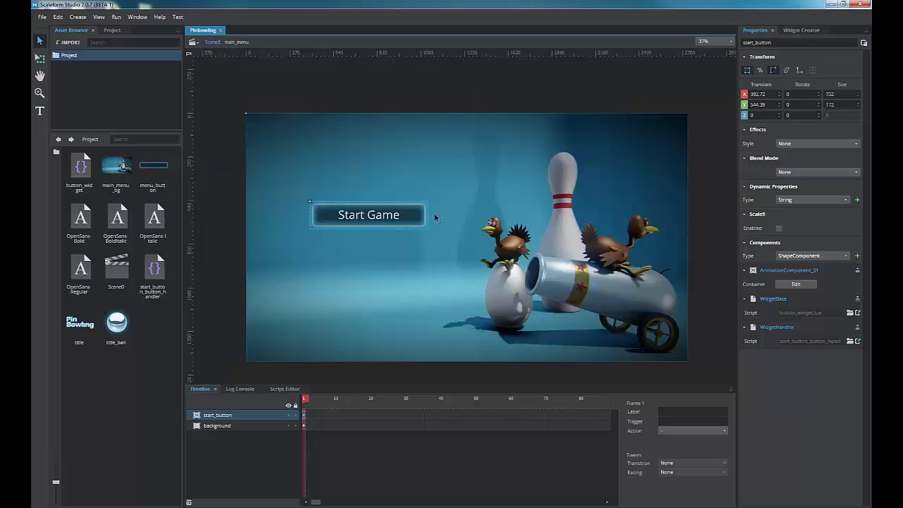
# - Run the project in the player and resize its window so the scene and the console output can be seen together
pyautogui.click(116, 17)
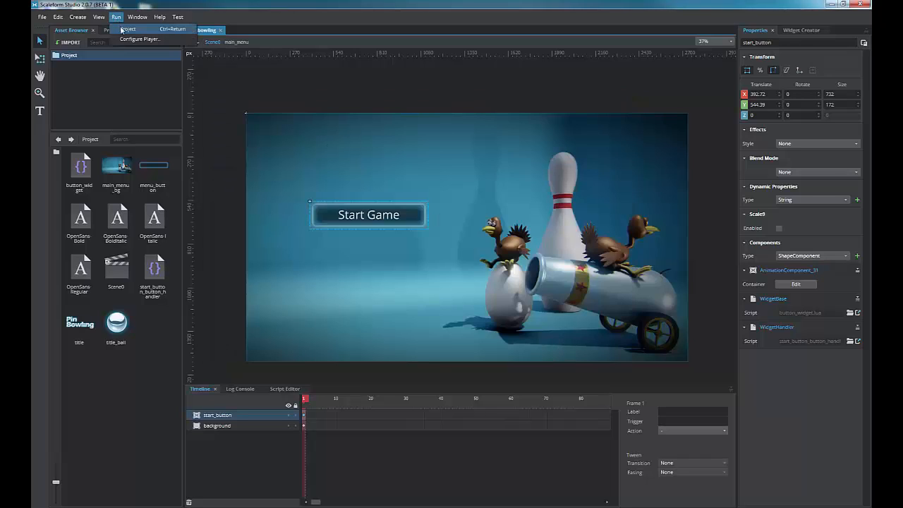
pyautogui.click(122, 30)
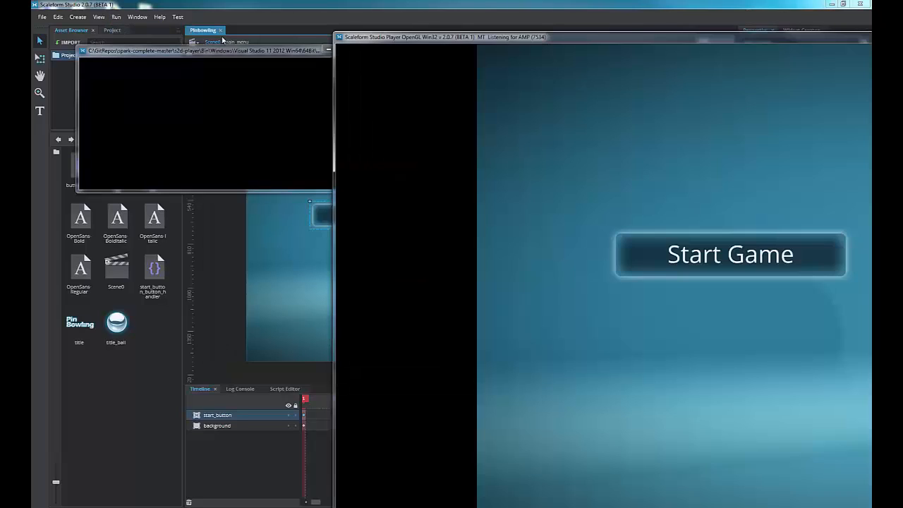
pyautogui.moveTo(500, 37); pyautogui.dragTo(191, 27)
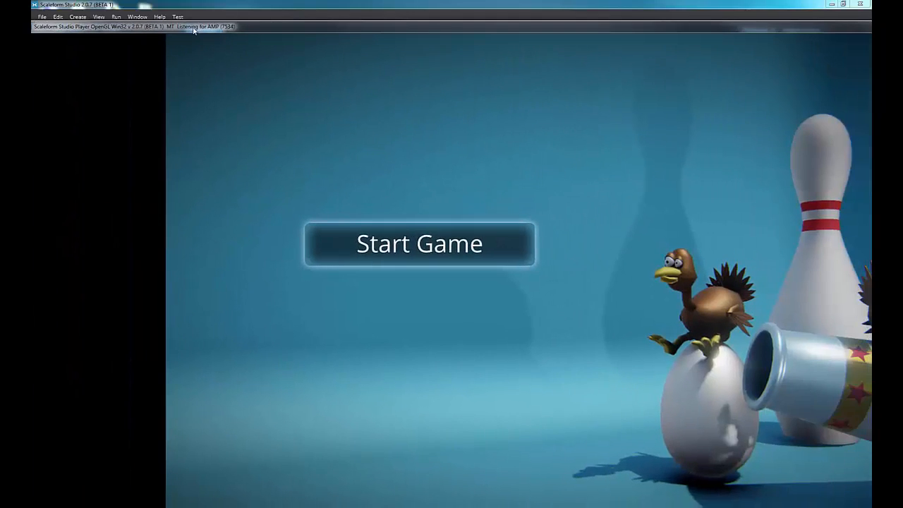
pyautogui.doubleClick(221, 29)
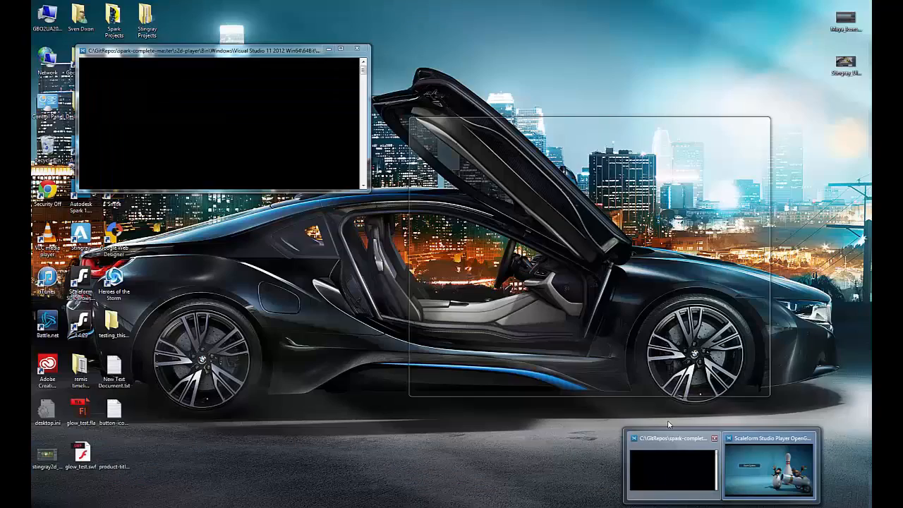
pyautogui.click(670, 445)
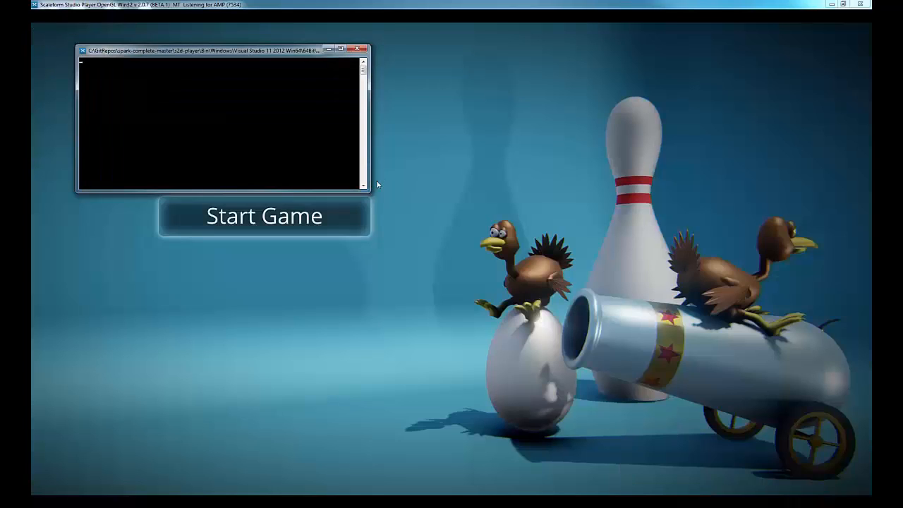
pyautogui.doubleClick(274, 5)
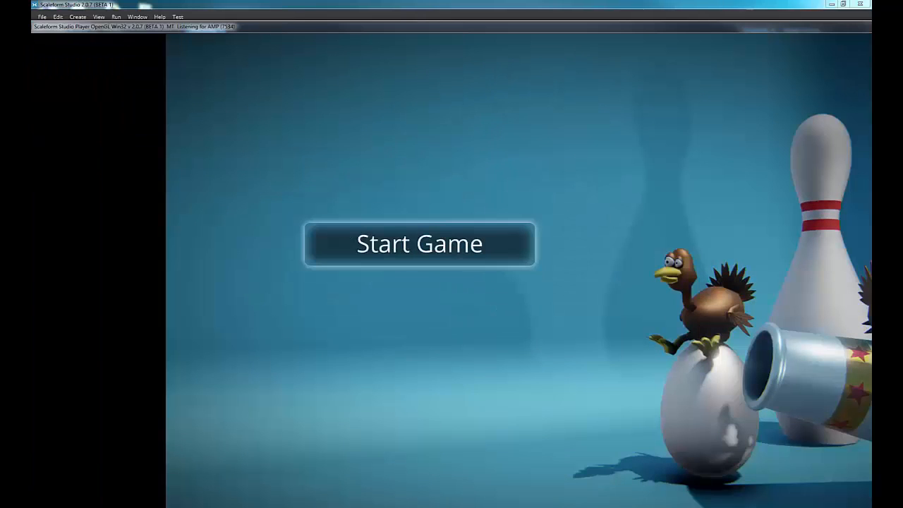
pyautogui.moveTo(90, 27); pyautogui.dragTo(195, 64)
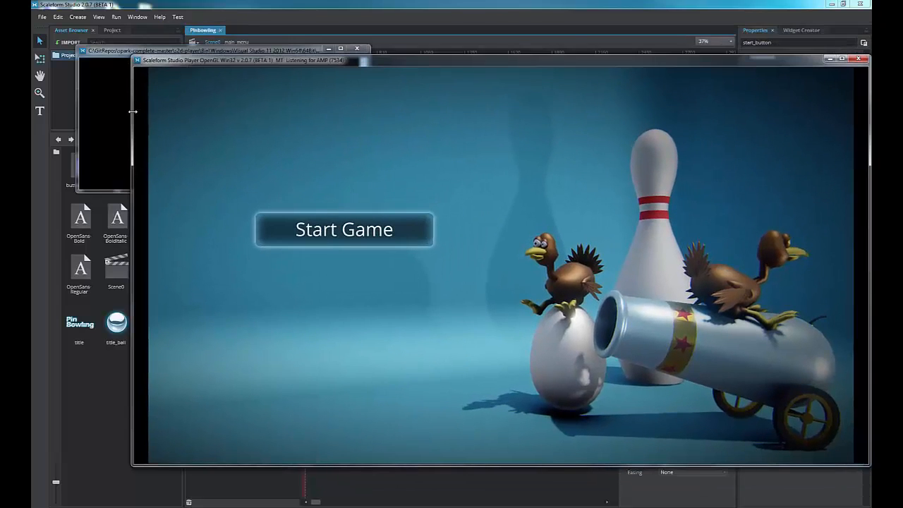
pyautogui.moveTo(133, 112); pyautogui.dragTo(288, 108)
pyautogui.moveTo(444, 60); pyautogui.dragTo(430, 79)
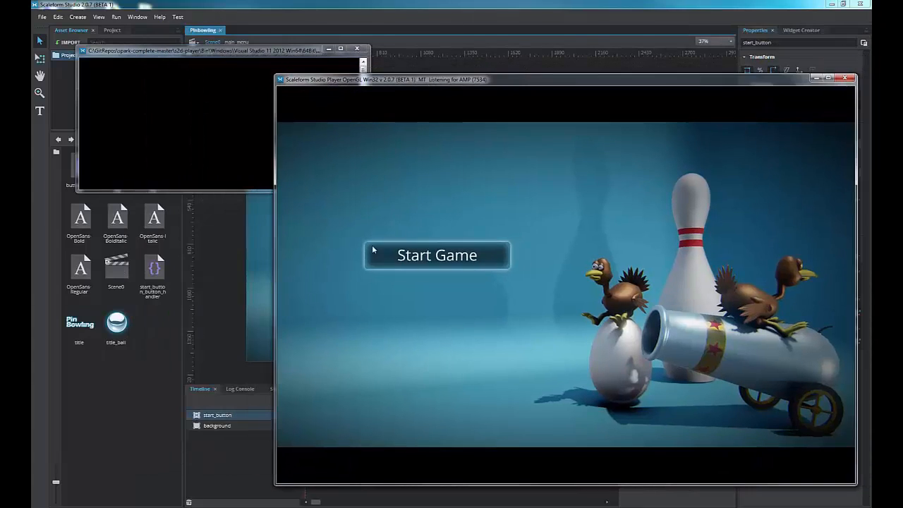
# - Test the Start Game button in the player by activating it three times, and close the player
pyautogui.click(387, 265)
pyautogui.click(387, 260)
pyautogui.click(387, 260)
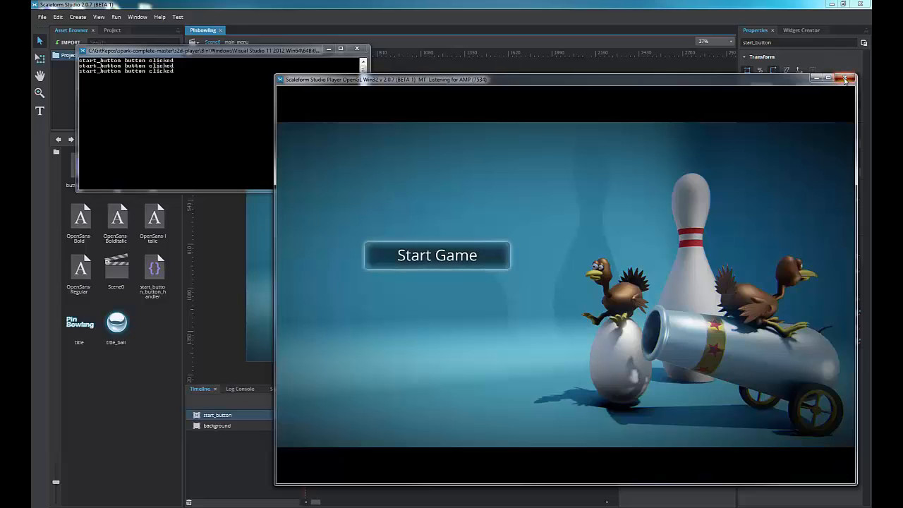
pyautogui.press('Escape')
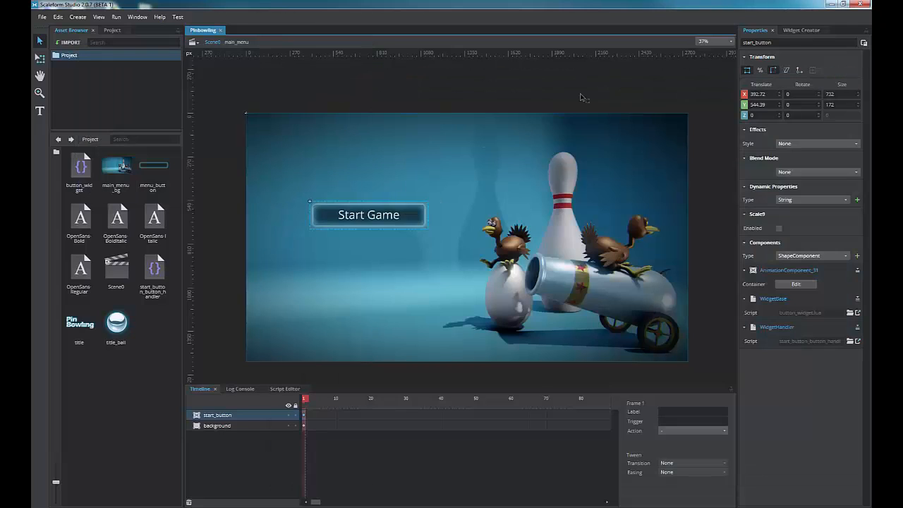
# - Move the Start Game button slightly down and to the right, to about X 447, Y 658
pyautogui.moveTo(325, 219); pyautogui.dragTo(334, 237)
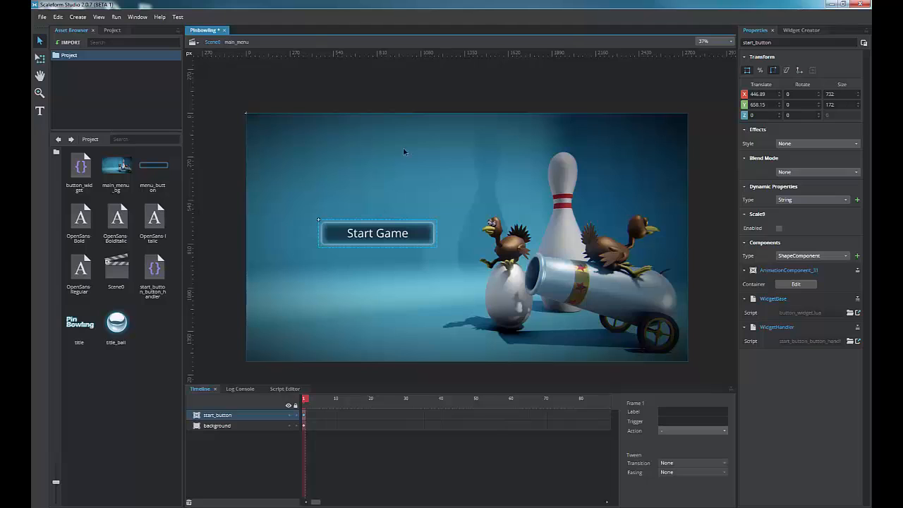
pyautogui.click(794, 29)
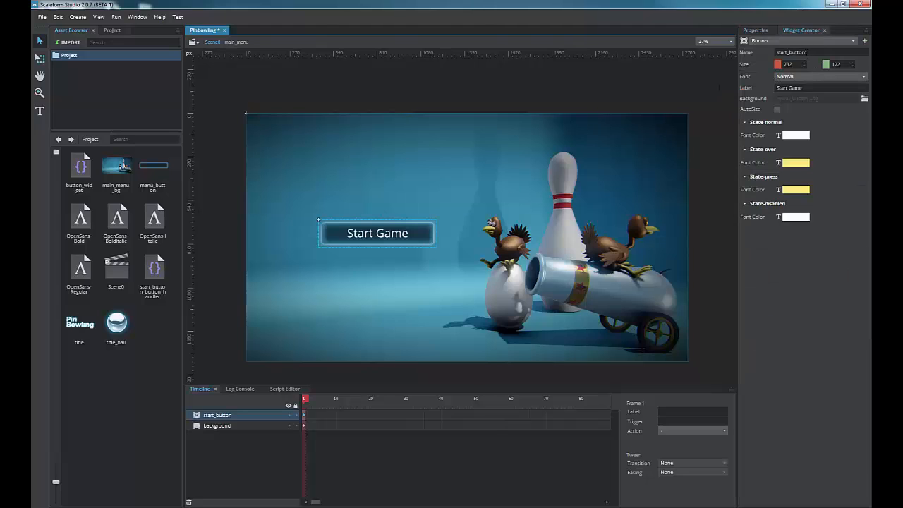
pyautogui.doubleClick(790, 53)
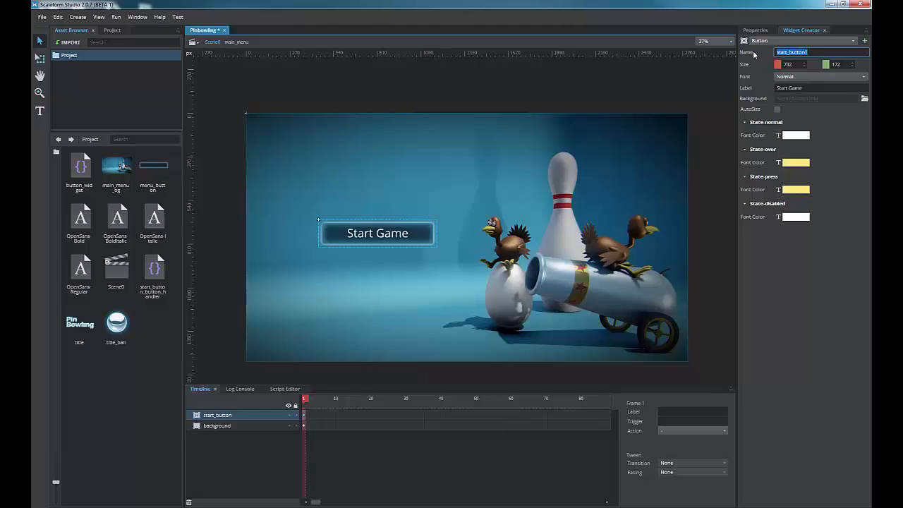
pyautogui.write('qui')
pyautogui.press('Return')
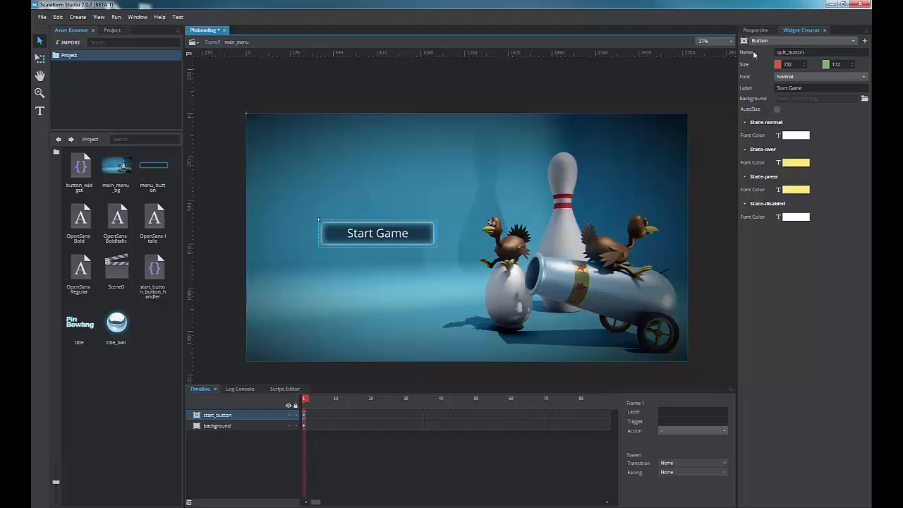
pyautogui.doubleClick(782, 87)
pyautogui.write('Quit')
pyautogui.press('Return')
pyautogui.click(760, 31)
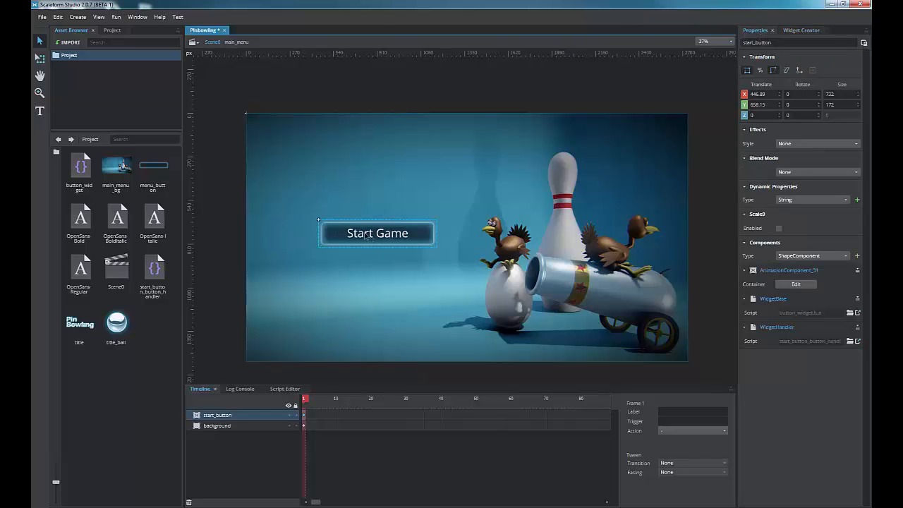
# - Duplicate the Start Game button, place the copy below it at about X 450, Y 902, and rename it quit_button
pyautogui.hotkey('ctrl', 'd')
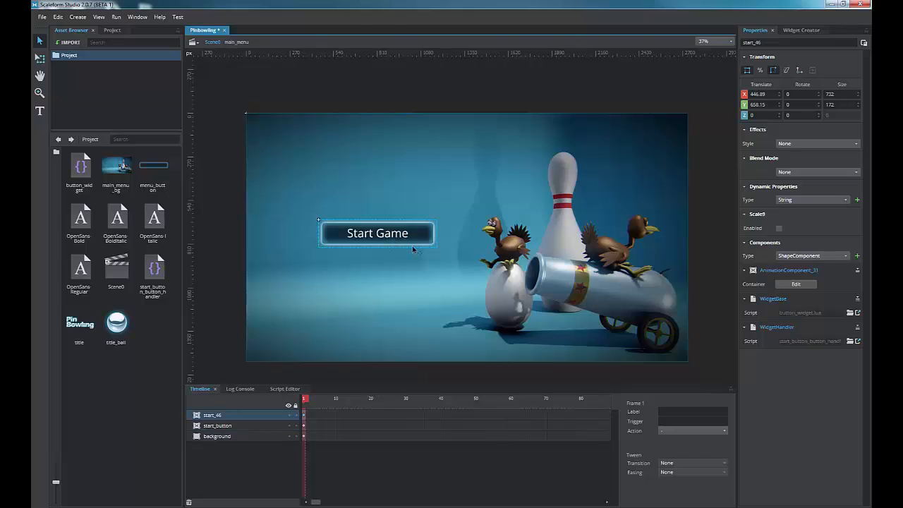
pyautogui.moveTo(381, 240); pyautogui.dragTo(374, 280)
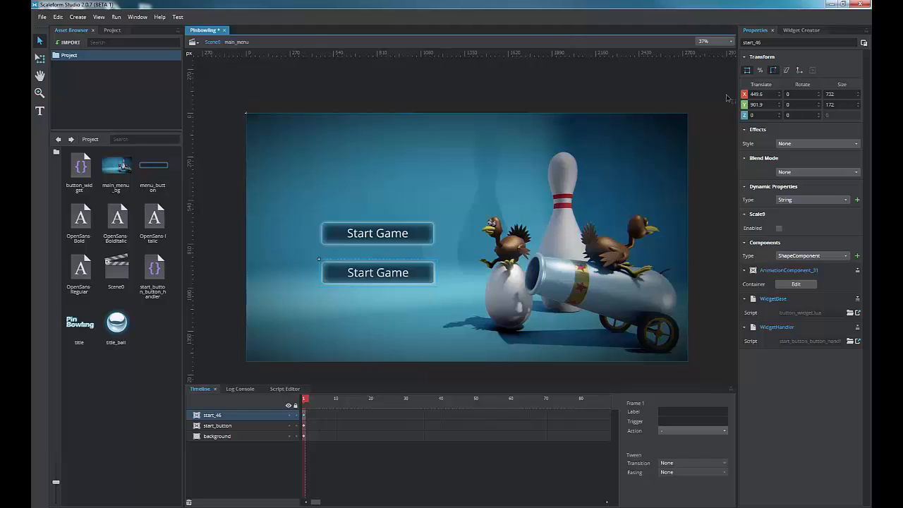
pyautogui.moveTo(766, 43); pyautogui.dragTo(676, 42)
pyautogui.write('qu')
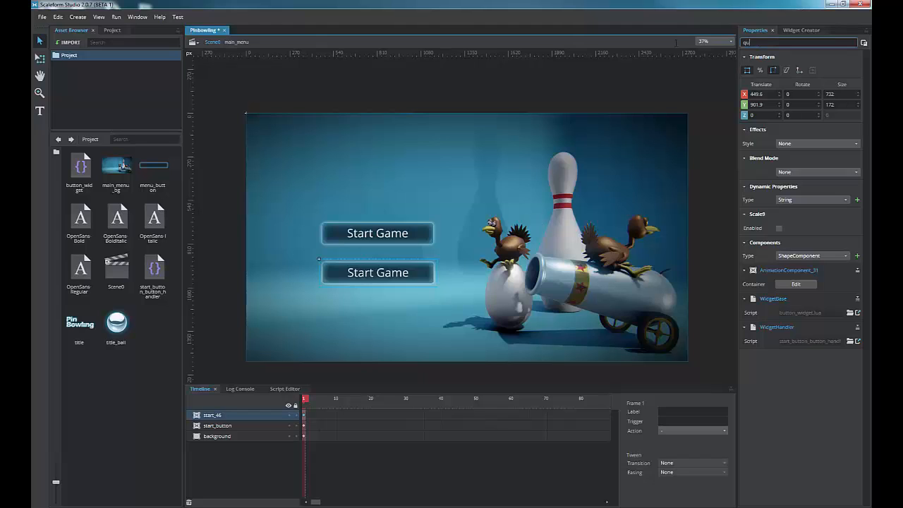
pyautogui.write('it_button')
pyautogui.press('Return')
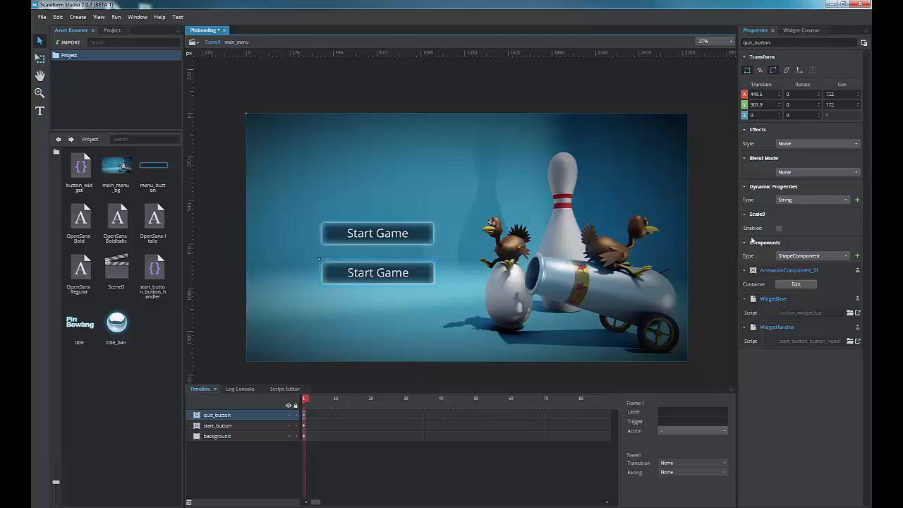
# - Change the label text inside quit_button to Quit Game, return to main_menu and save the project
pyautogui.doubleClick(371, 279)
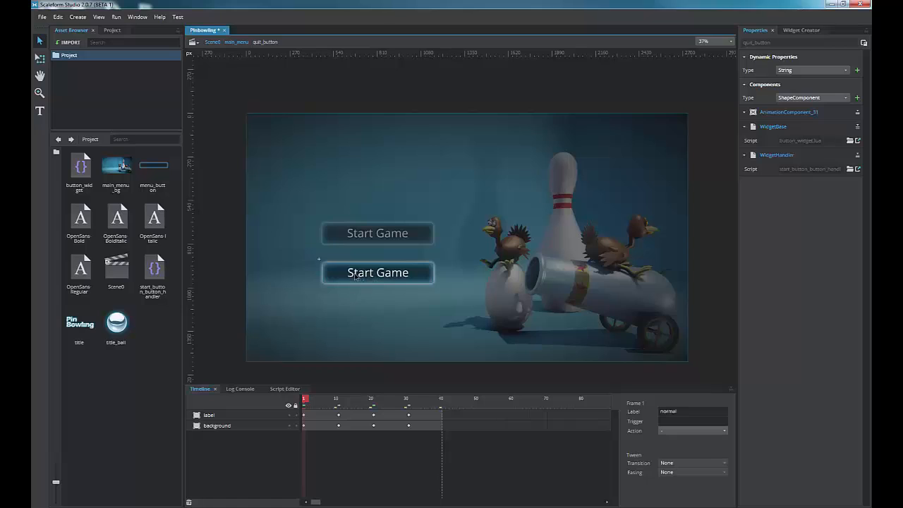
pyautogui.click(357, 275)
pyautogui.doubleClick(784, 287)
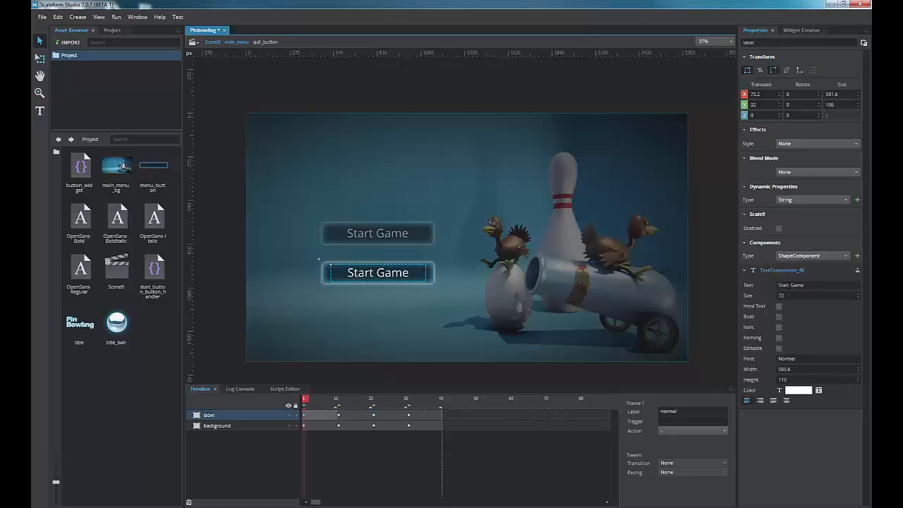
pyautogui.write('Quit')
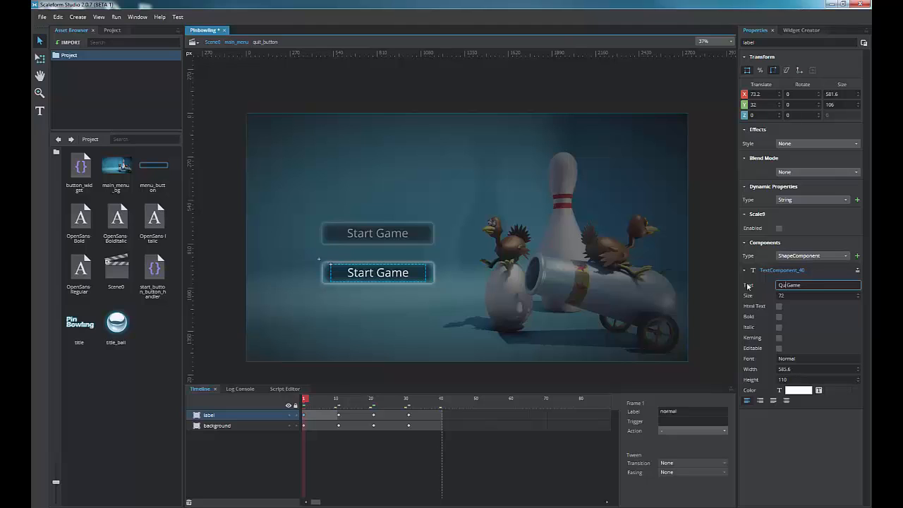
pyautogui.press('Return')
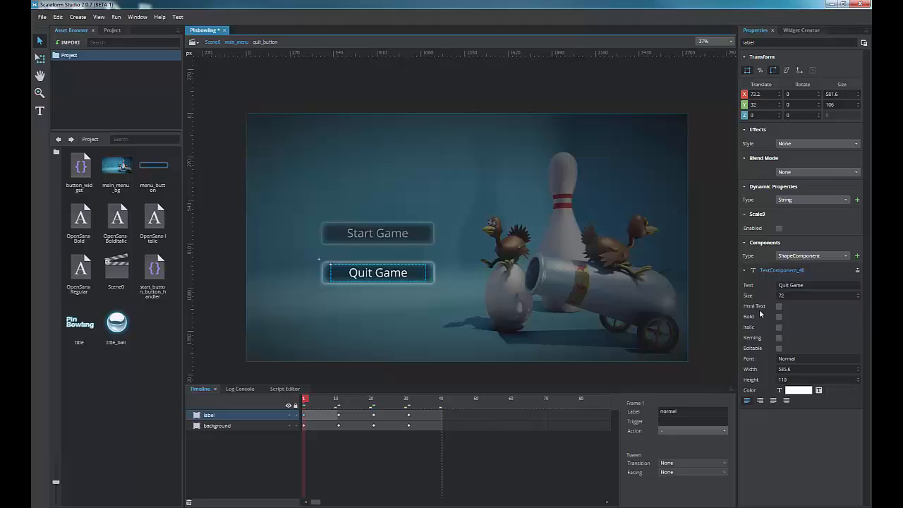
pyautogui.moveTo(304, 399)
pyautogui.mouseDown()
pyautogui.moveTo(392, 400)
pyautogui.moveTo(304, 400)
pyautogui.mouseUp()
pyautogui.click(235, 41)
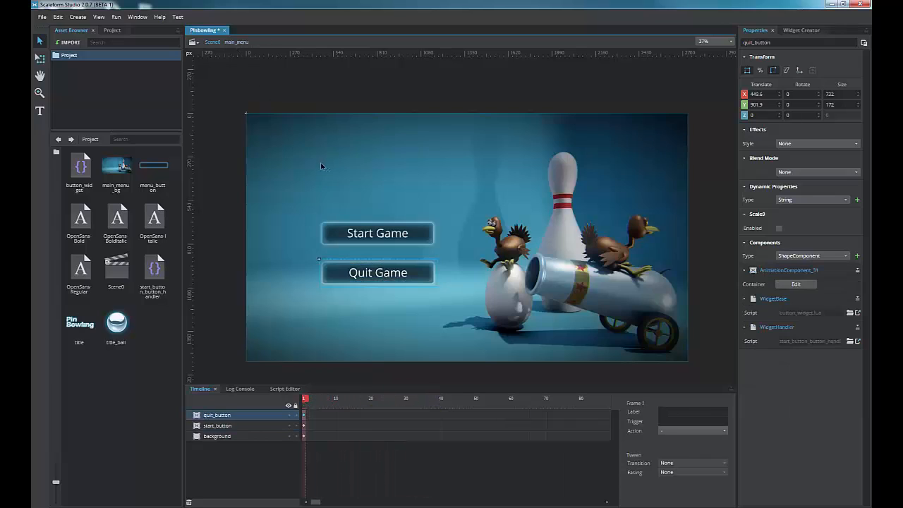
pyautogui.hotkey('ctrl', 's')
# - Switch to File Explorer, open the Pinbowling folder inside Tutorial, and duplicate start_button_button_handler.lua there
pyautogui.click(158, 280)
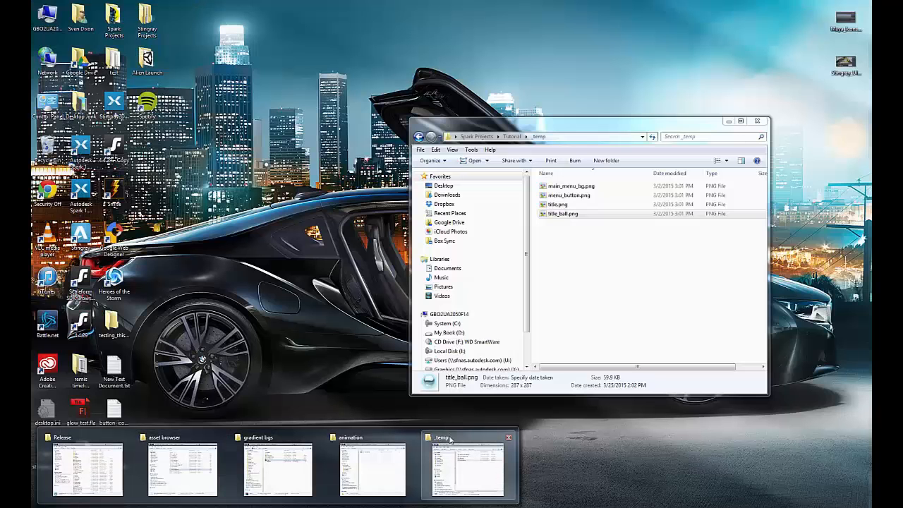
pyautogui.click(452, 443)
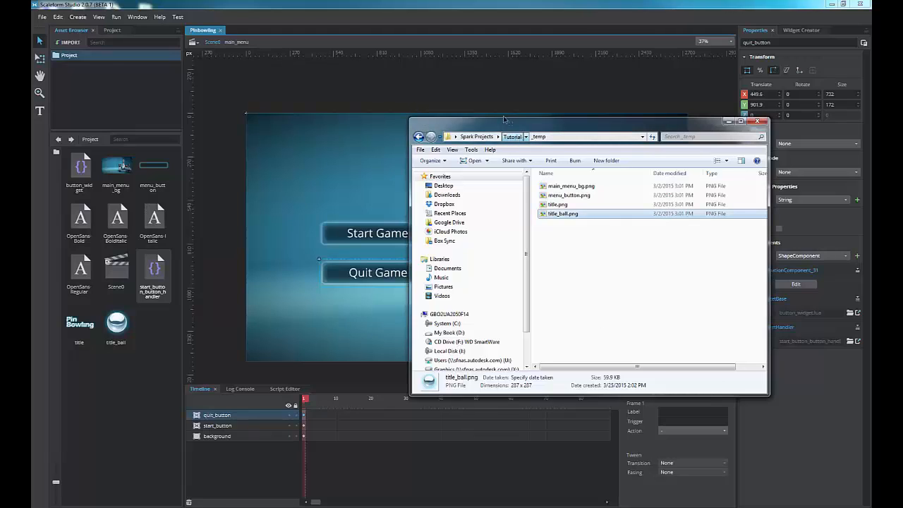
pyautogui.click(512, 136)
pyautogui.doubleClick(561, 196)
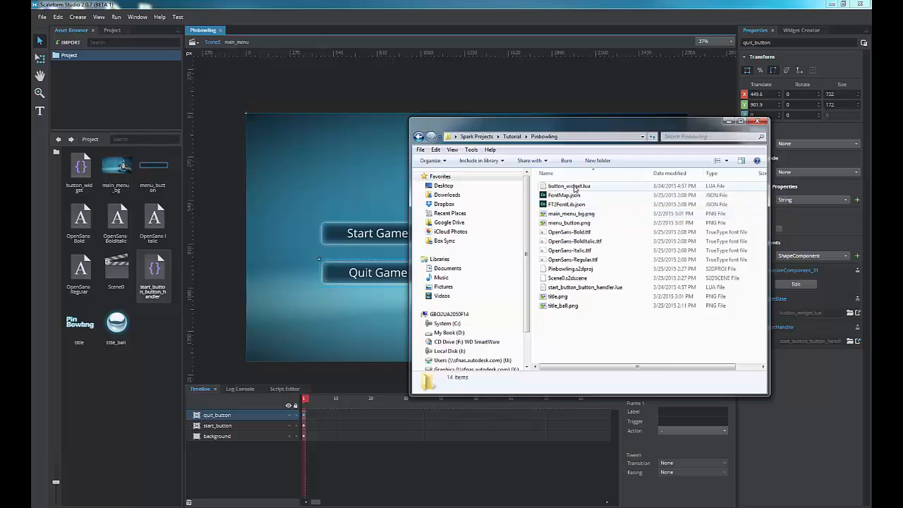
pyautogui.click(587, 287)
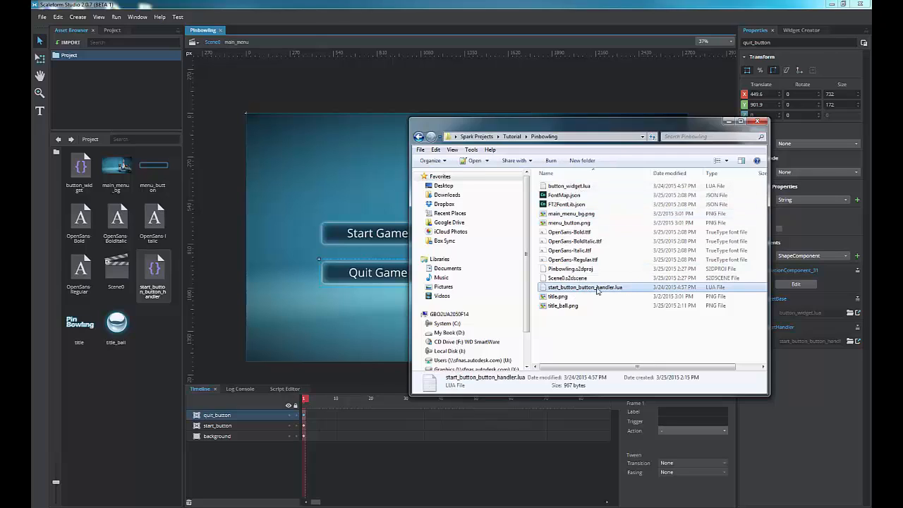
pyautogui.rightClick(596, 290)
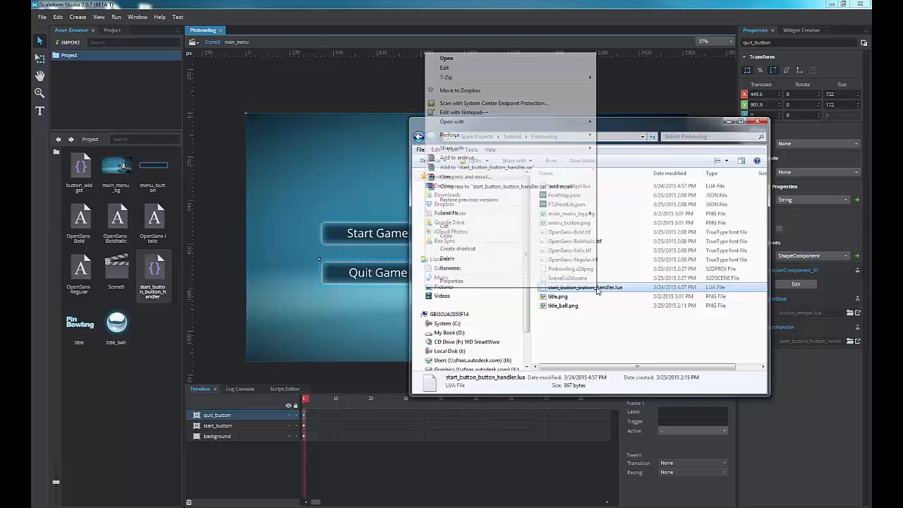
pyautogui.click(463, 238)
pyautogui.rightClick(584, 324)
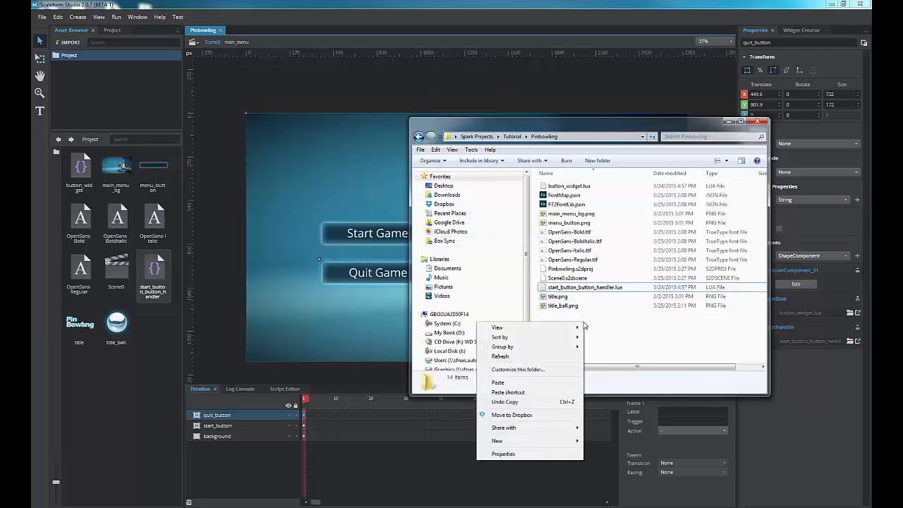
pyautogui.click(505, 385)
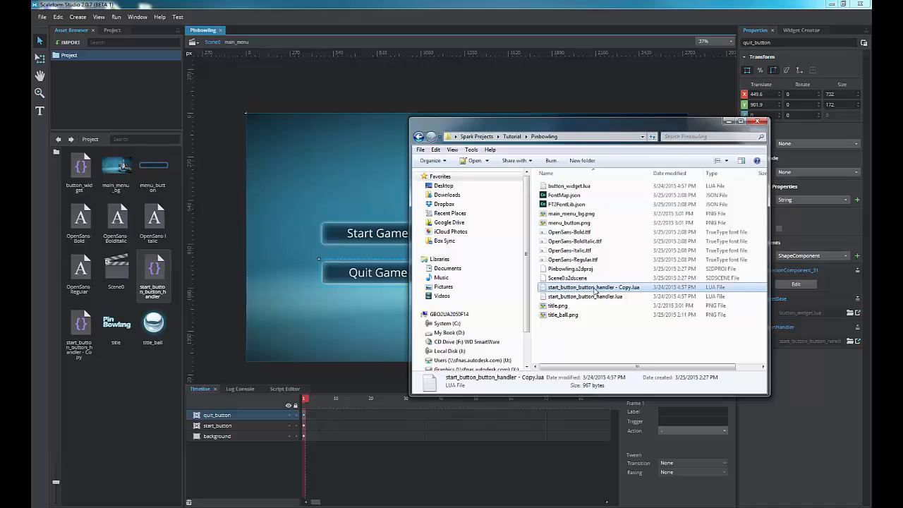
# - Rename the copied script quit_button_button_handler.lua and return to Scaleform Studio
pyautogui.click(607, 289)
pyautogui.press('Right')
pyautogui.press('BackSpace')
pyautogui.press('BackSpace')
pyautogui.press('BackSpace')
pyautogui.press('BackSpace')
pyautogui.press('BackSpace')
pyautogui.press('BackSpace')
pyautogui.press('BackSpace')
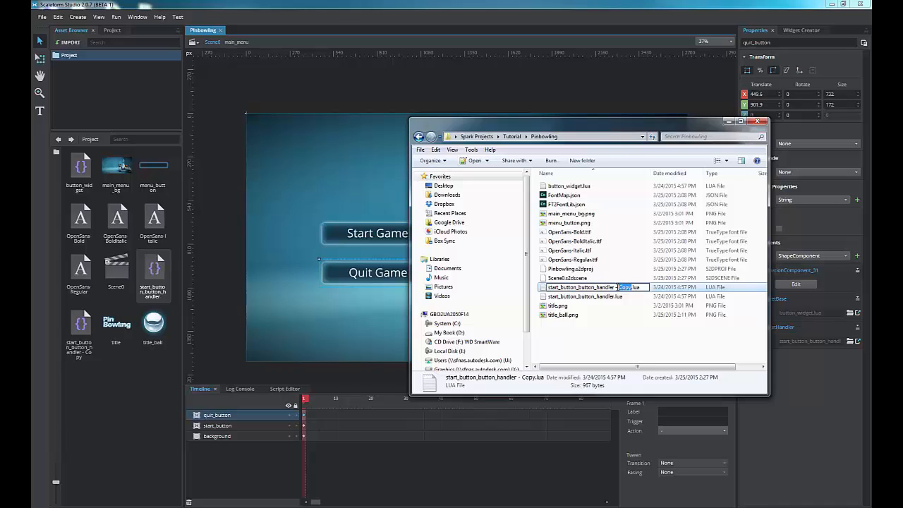
pyautogui.moveTo(559, 287); pyautogui.dragTo(539, 287)
pyautogui.write('quit')
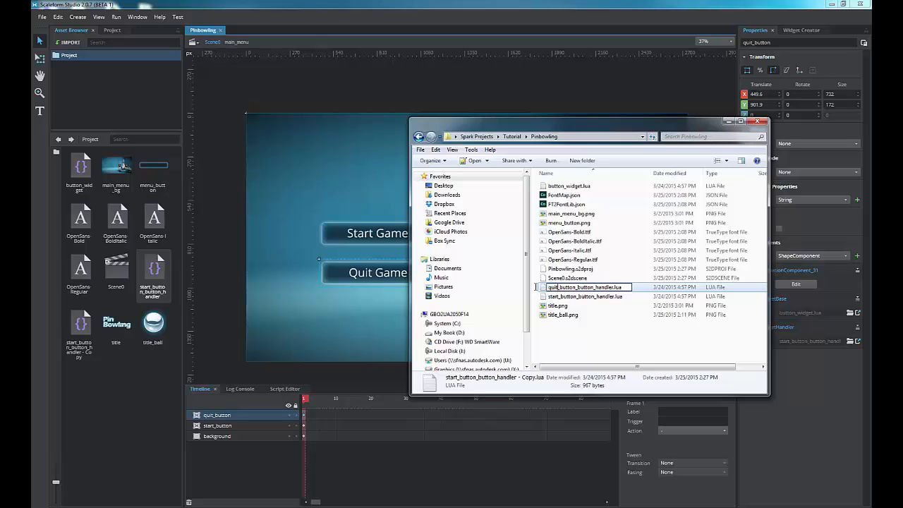
pyautogui.click(558, 350)
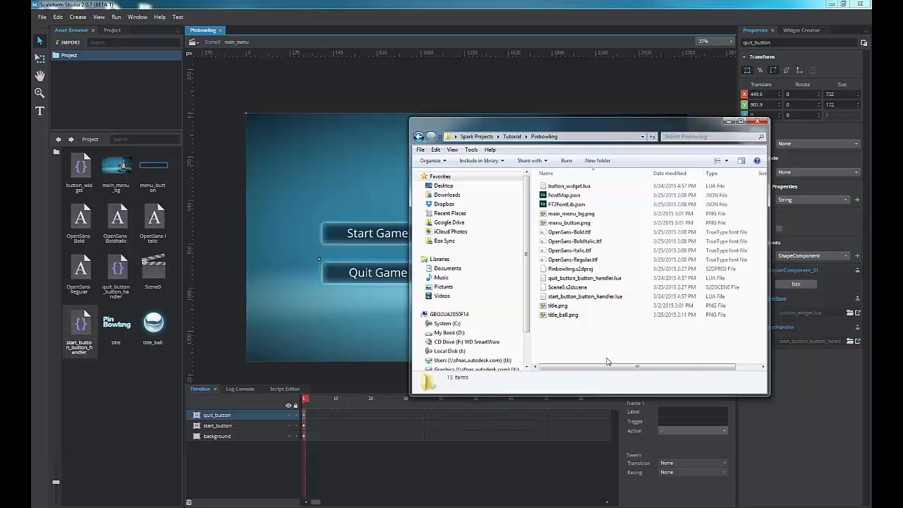
pyautogui.click(728, 122)
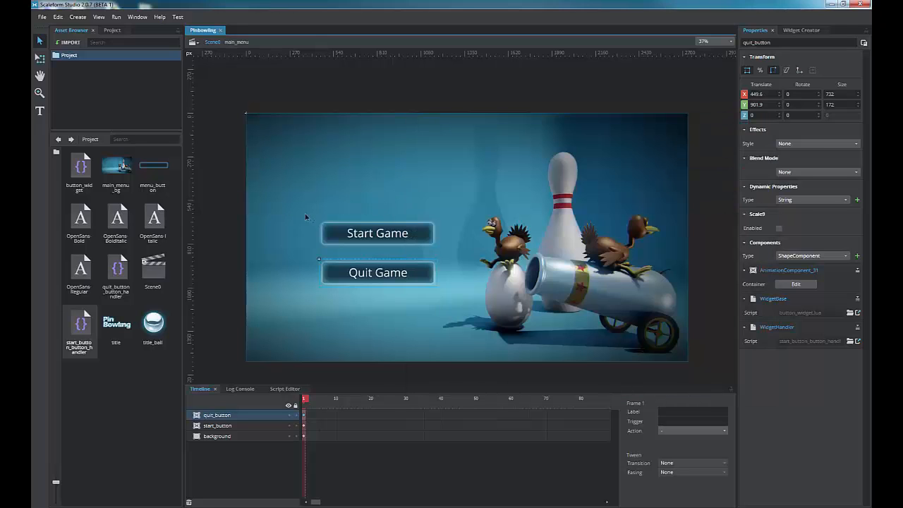
# - Assign quit_button_button_handler.lua as the WidgetHandler script of quit_button
pyautogui.click(236, 125)
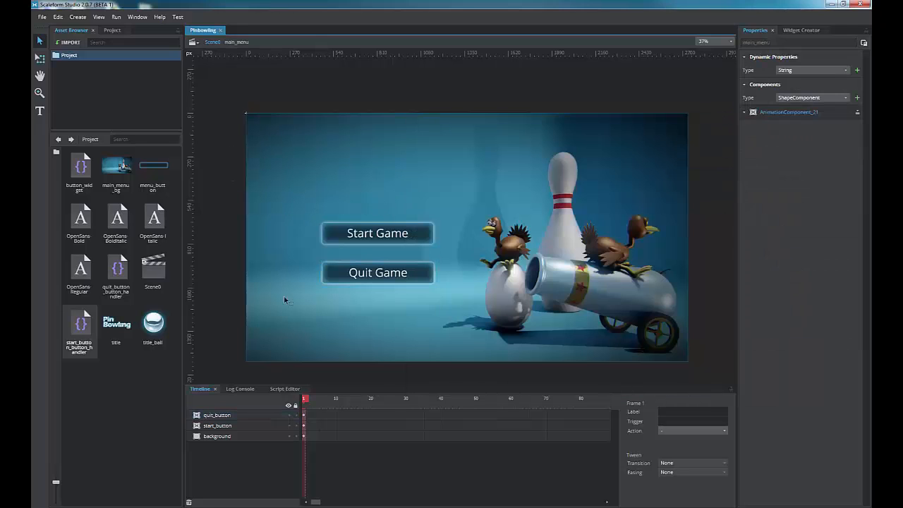
pyautogui.click(349, 273)
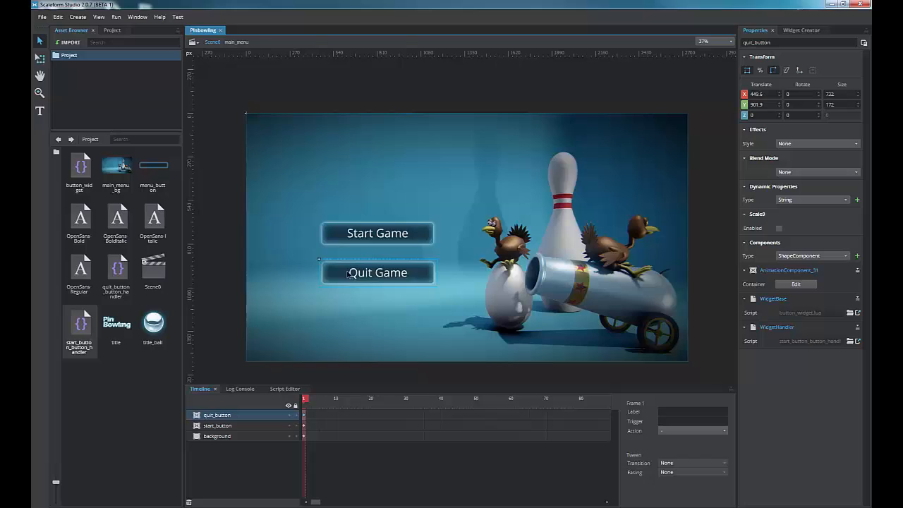
pyautogui.click(849, 342)
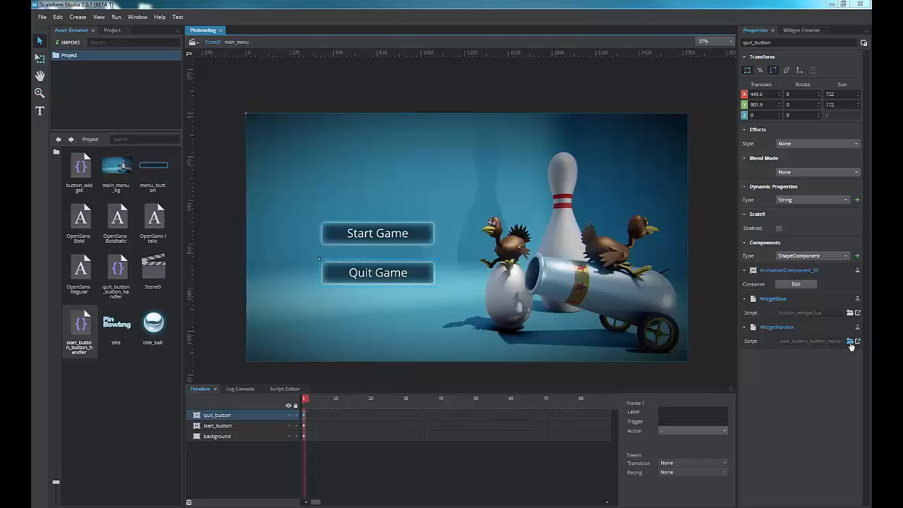
pyautogui.click(359, 167)
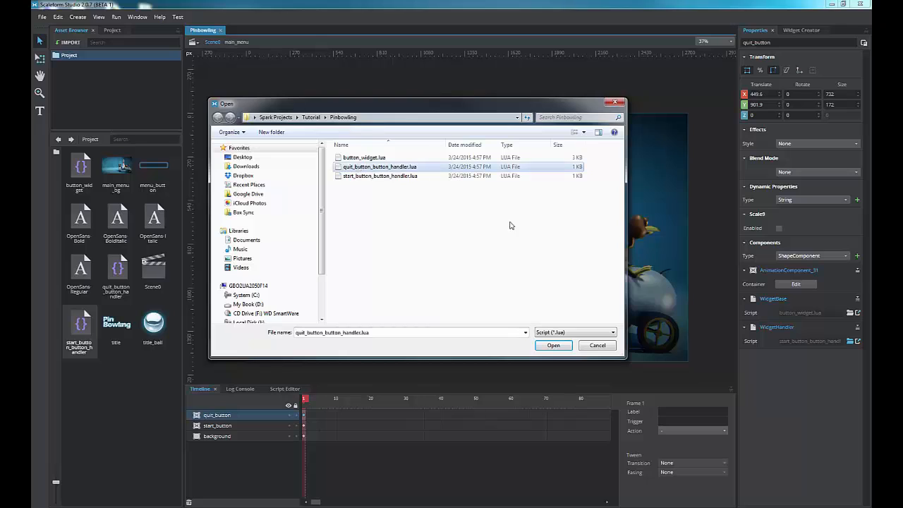
pyautogui.click(553, 346)
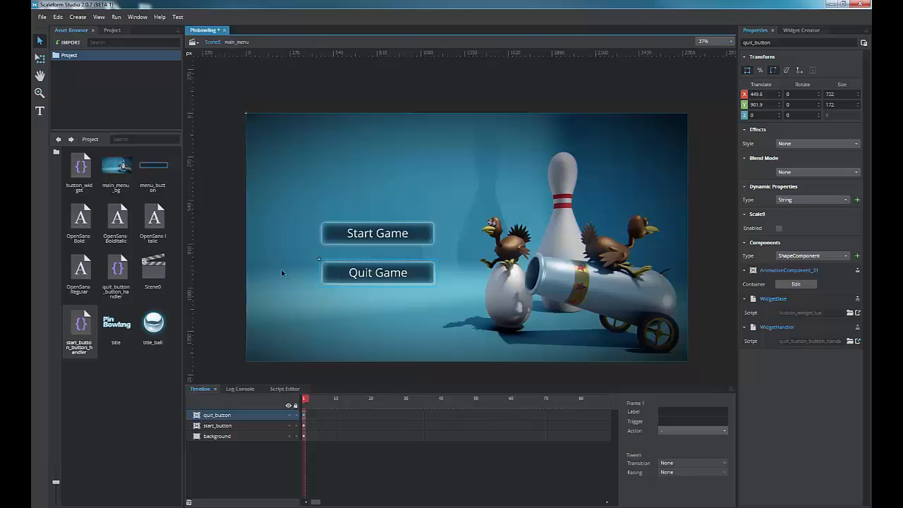
# - Open the quit_button_button_handler script, review its clicked function, then close it and return to the timeline
pyautogui.doubleClick(118, 274)
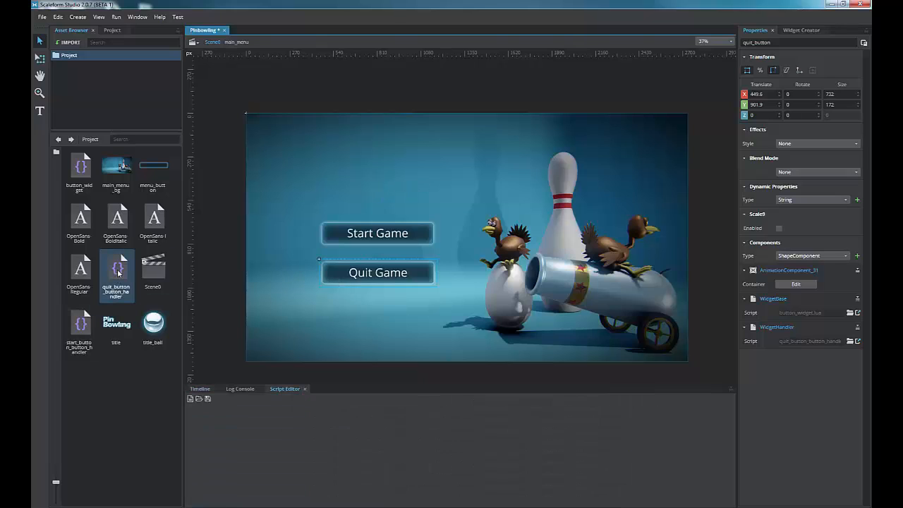
pyautogui.moveTo(326, 354); pyautogui.dragTo(320, 264)
pyautogui.scroll(-5, 310, 376)
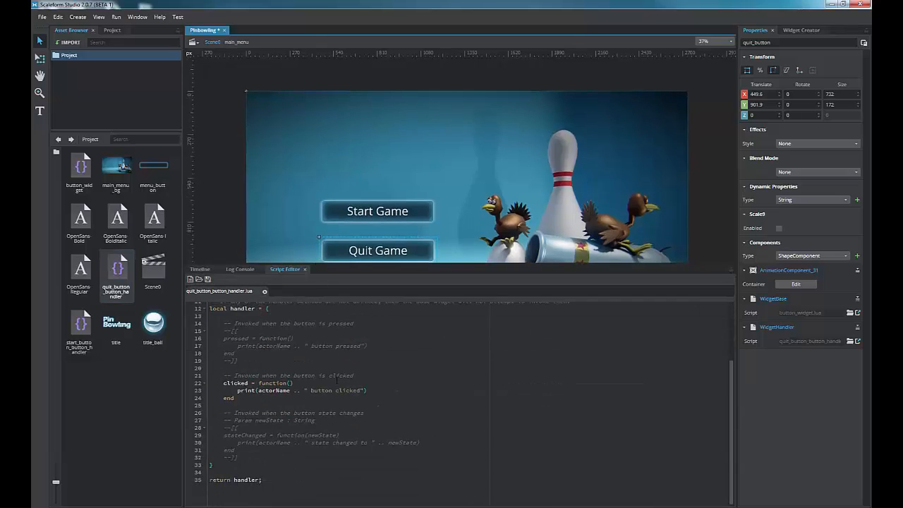
pyautogui.scroll(5, 336, 381)
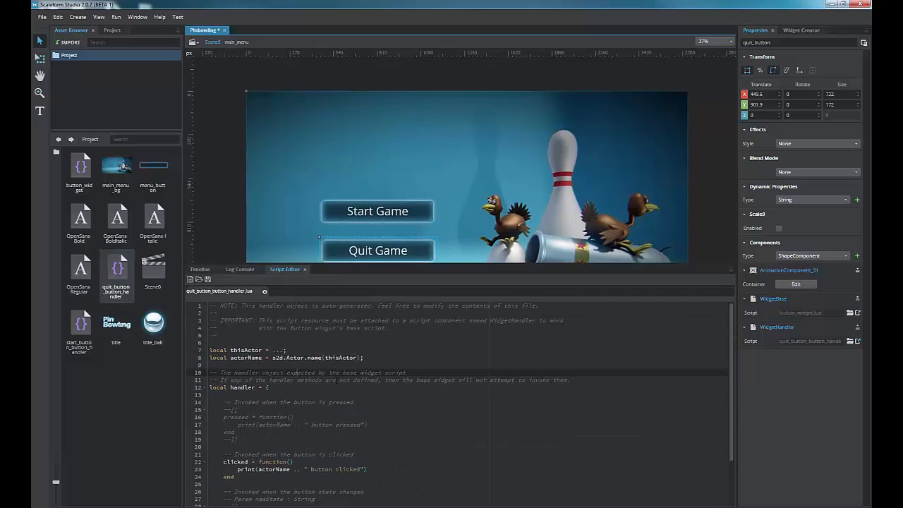
pyautogui.click(265, 291)
pyautogui.click(201, 269)
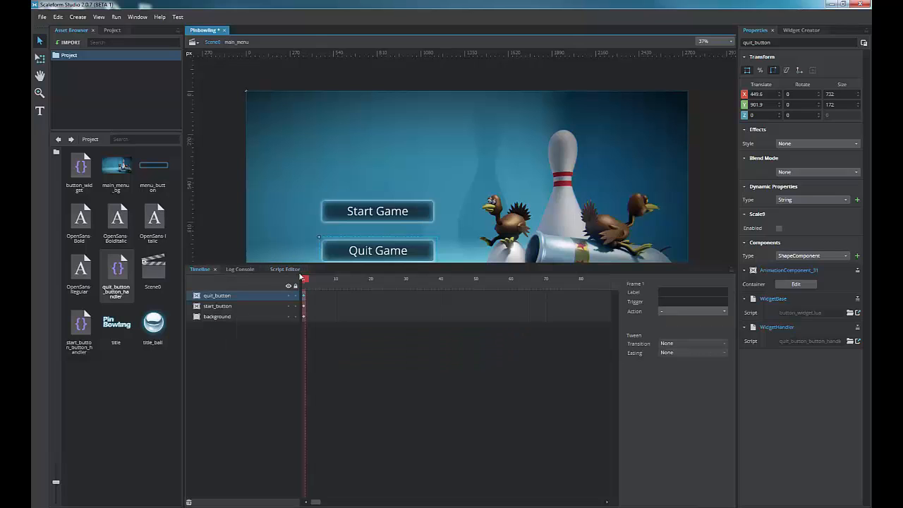
pyautogui.moveTo(341, 265); pyautogui.dragTo(345, 388)
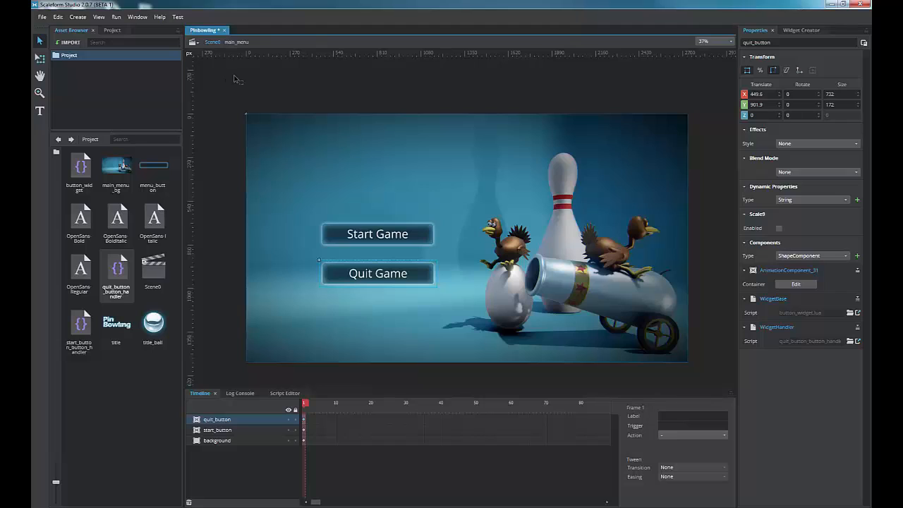
# - Run the project and test the Start Game and Quit Game buttons in the player, checking the console output
pyautogui.click(116, 17)
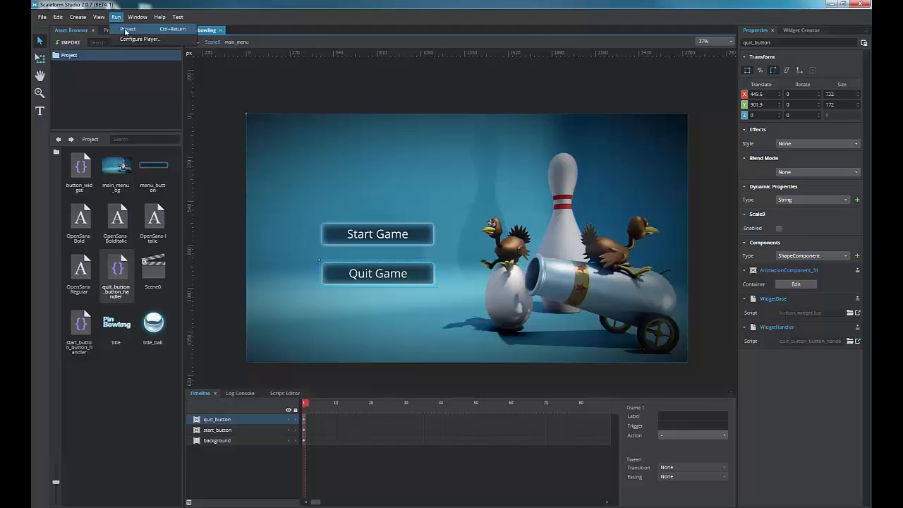
pyautogui.click(125, 29)
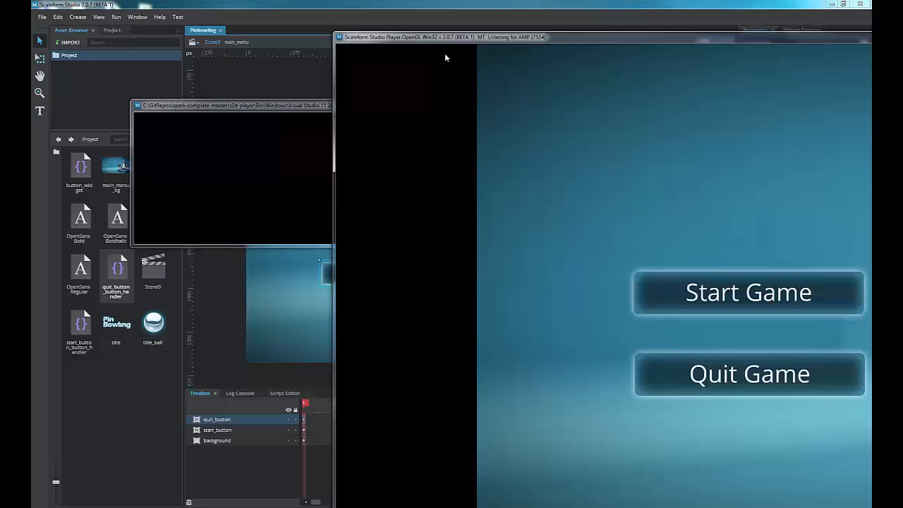
pyautogui.doubleClick(265, 23)
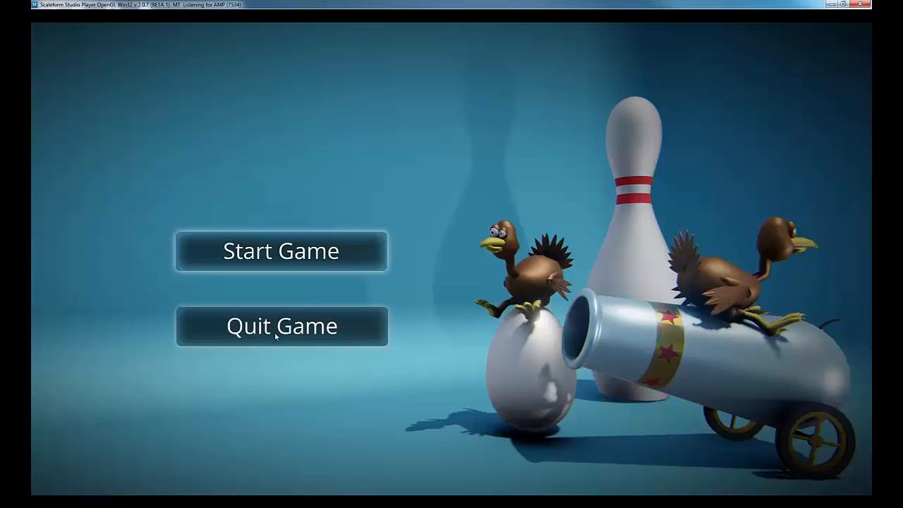
pyautogui.doubleClick(297, 4)
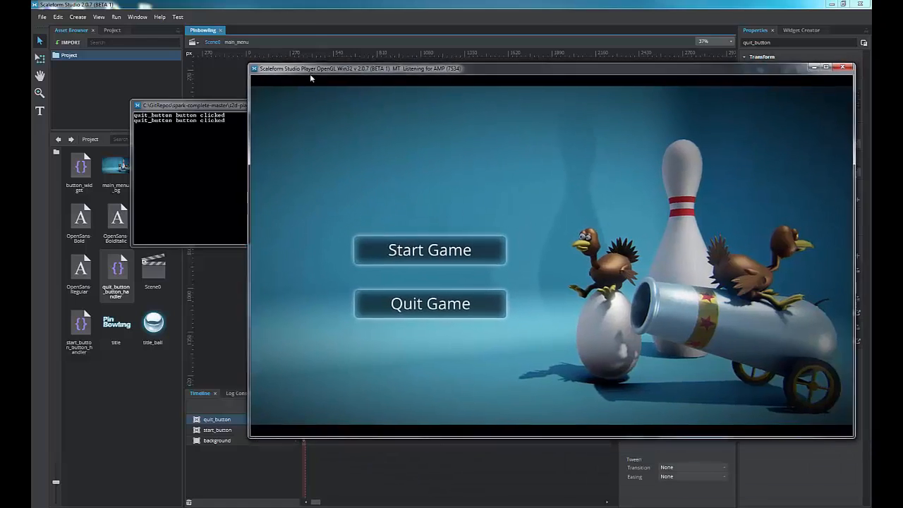
pyautogui.moveTo(310, 74); pyautogui.dragTo(312, 98)
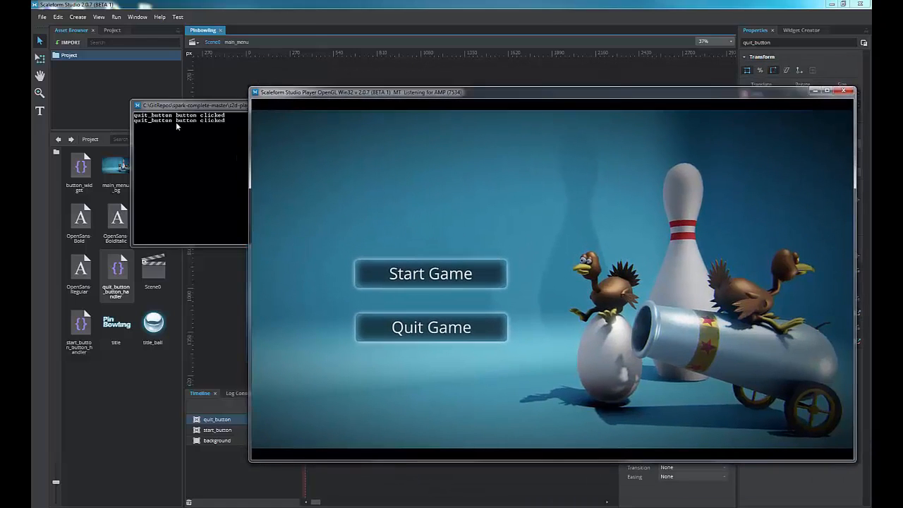
pyautogui.click(402, 278)
pyautogui.click(400, 334)
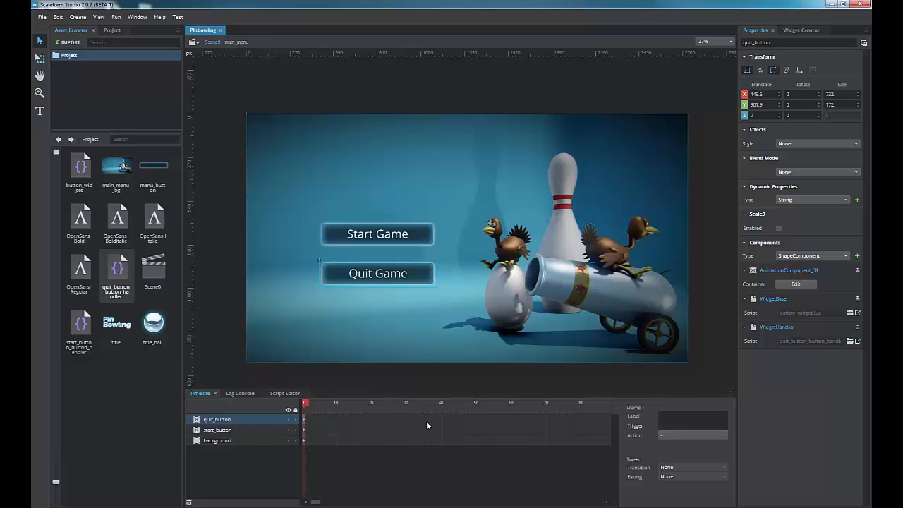
# - Insert frames up to frame 30 on the quit_button, start_button and background layers
pyautogui.click(405, 423)
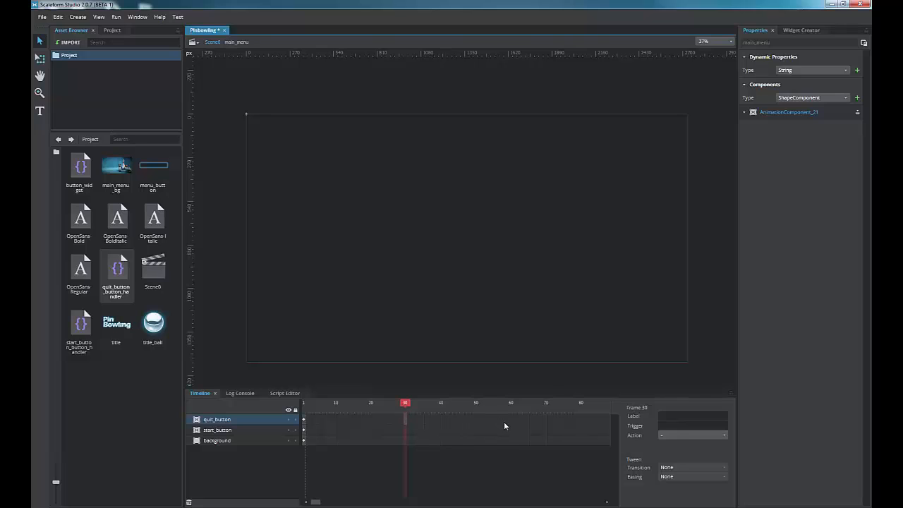
pyautogui.rightClick(405, 421)
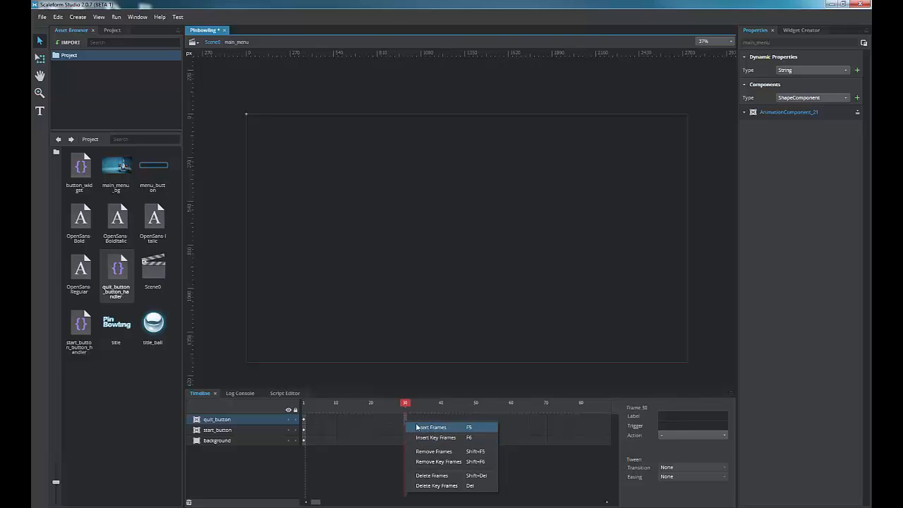
pyautogui.click(420, 428)
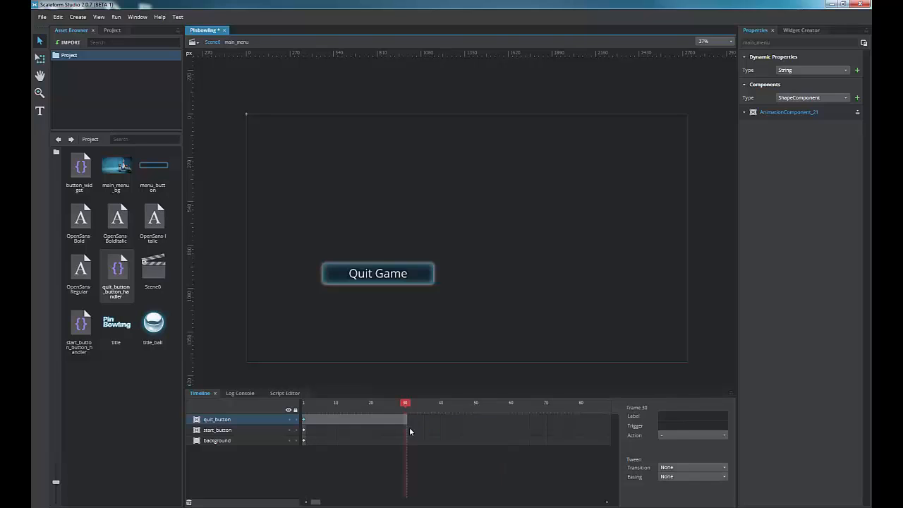
pyautogui.click(406, 428)
pyautogui.press('F5')
pyautogui.click(405, 440)
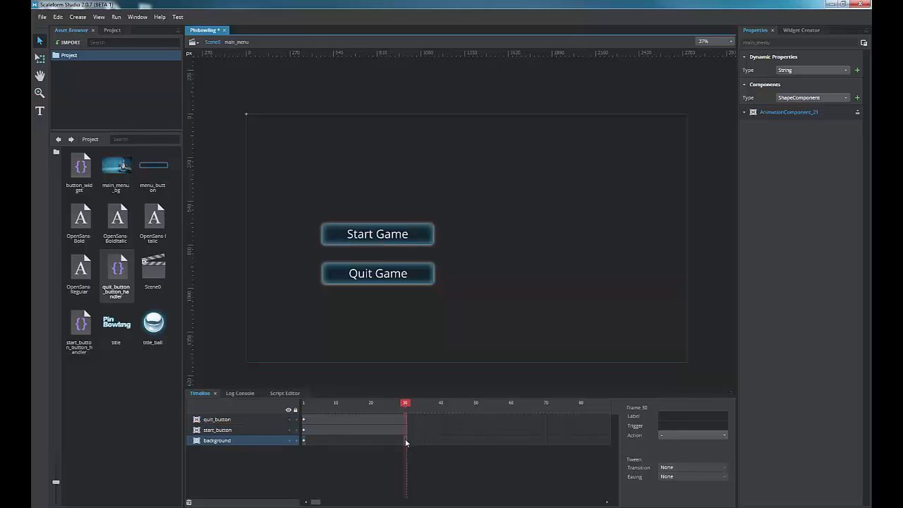
pyautogui.press('F5')
# - Scrub the timeline between frames 30 and 1 to preview the menu over its length
pyautogui.moveTo(405, 405); pyautogui.dragTo(315, 405)
pyautogui.click(406, 404)
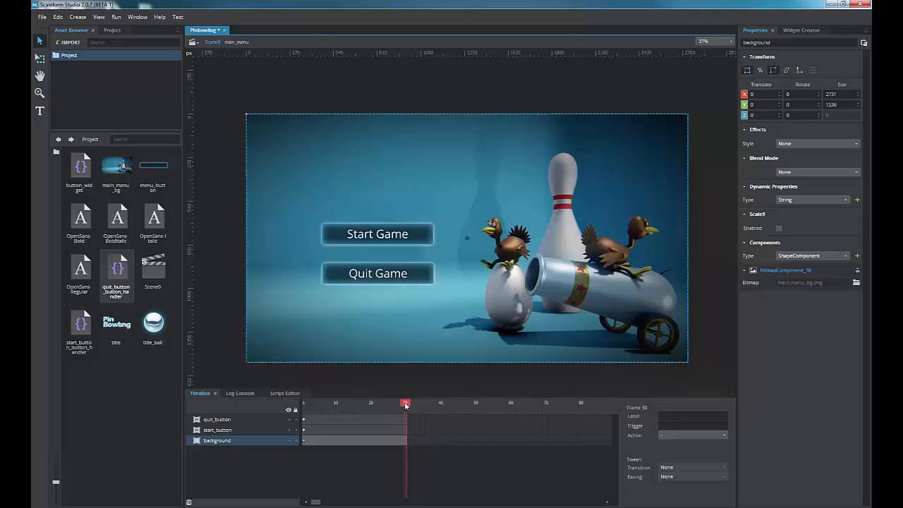
pyautogui.moveTo(406, 404); pyautogui.dragTo(303, 404)
pyautogui.click(113, 30)
pyautogui.click(76, 31)
# - Extend the quit_button, start_button and background layers to frame 60 and return the playhead to frame 1
pyautogui.click(510, 420)
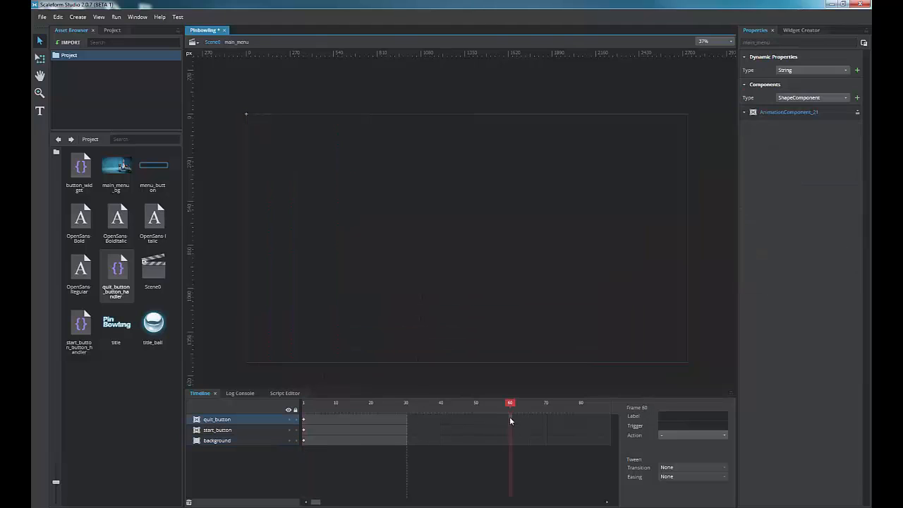
pyautogui.press('F5')
pyautogui.click(510, 428)
pyautogui.press('F5')
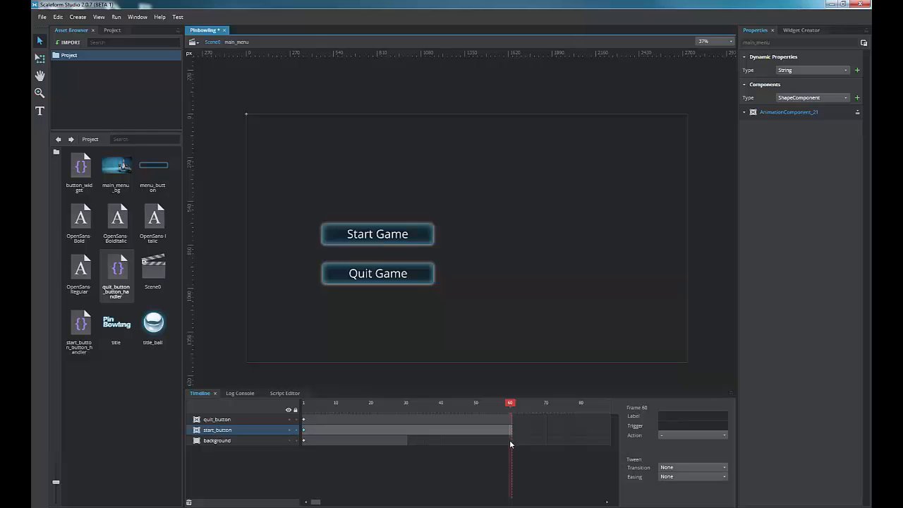
pyautogui.click(510, 439)
pyautogui.press('F5')
pyautogui.click(304, 403)
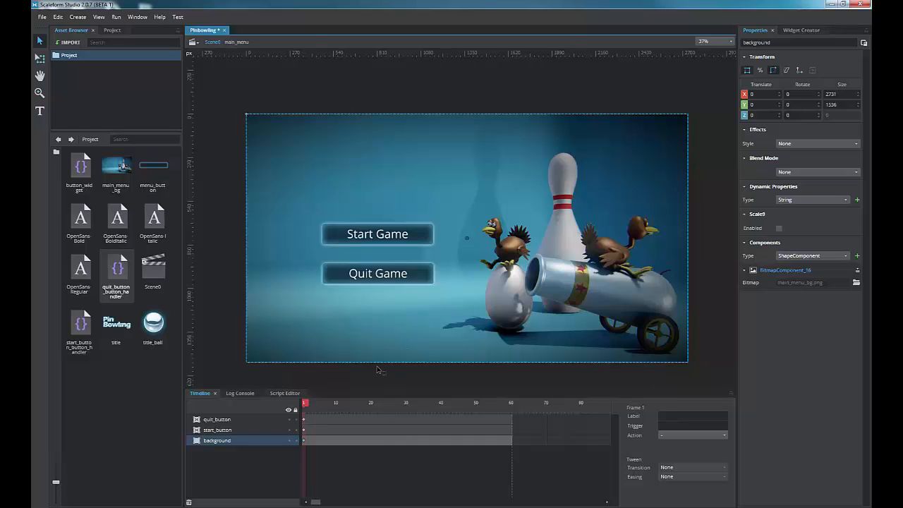
# - Insert key frames on quit_button at frames 10 and 20, and on start_button at frame 10
pyautogui.moveTo(369, 383); pyautogui.dragTo(376, 308)
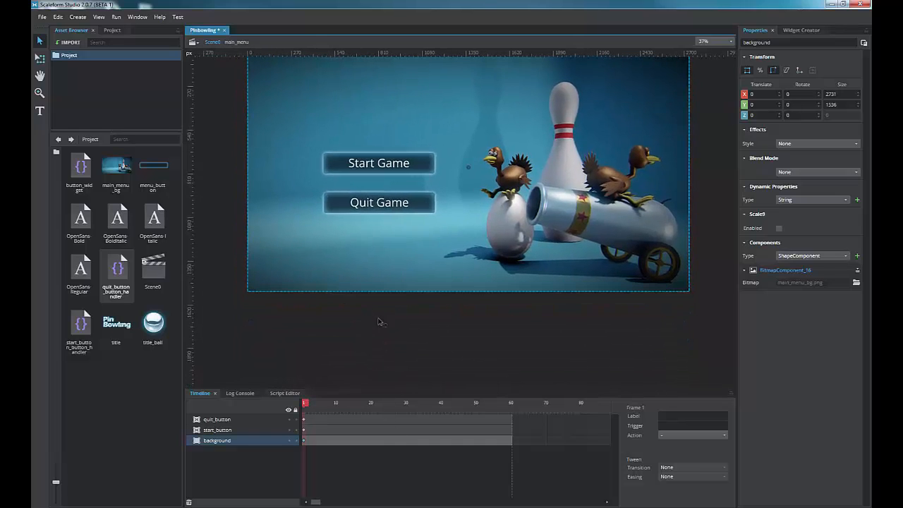
pyautogui.click(365, 423)
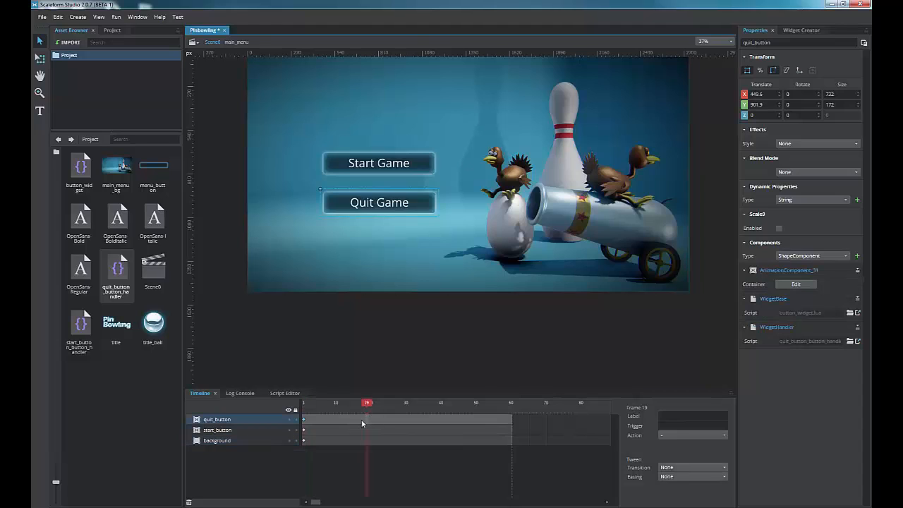
pyautogui.click(335, 423)
pyautogui.press('F6')
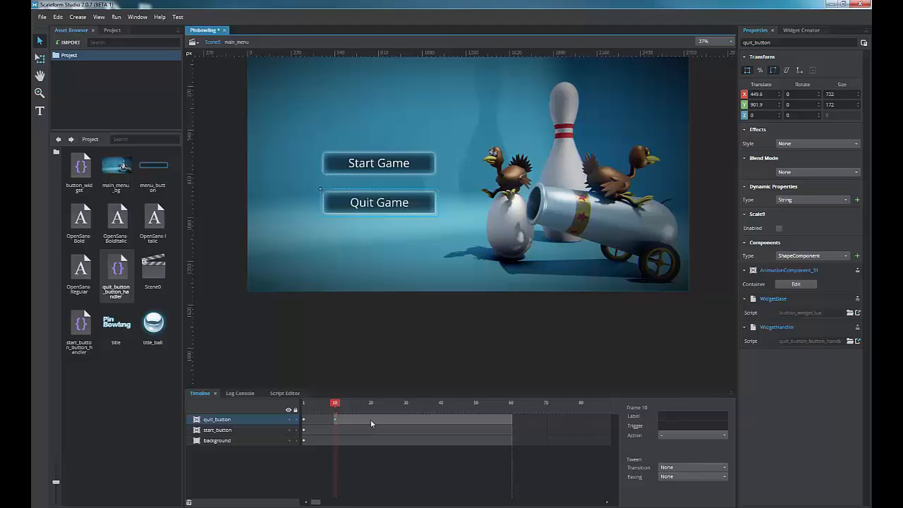
pyautogui.click(371, 421)
pyautogui.press('F6')
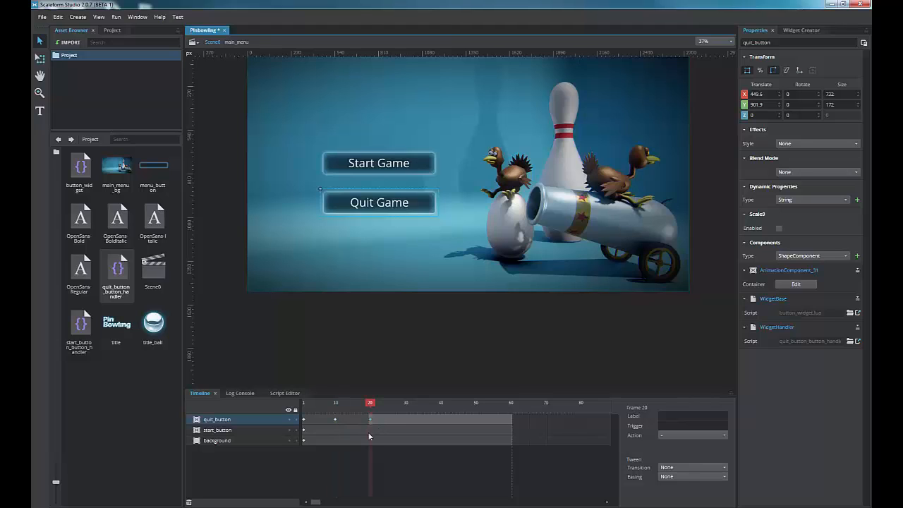
pyautogui.click(335, 430)
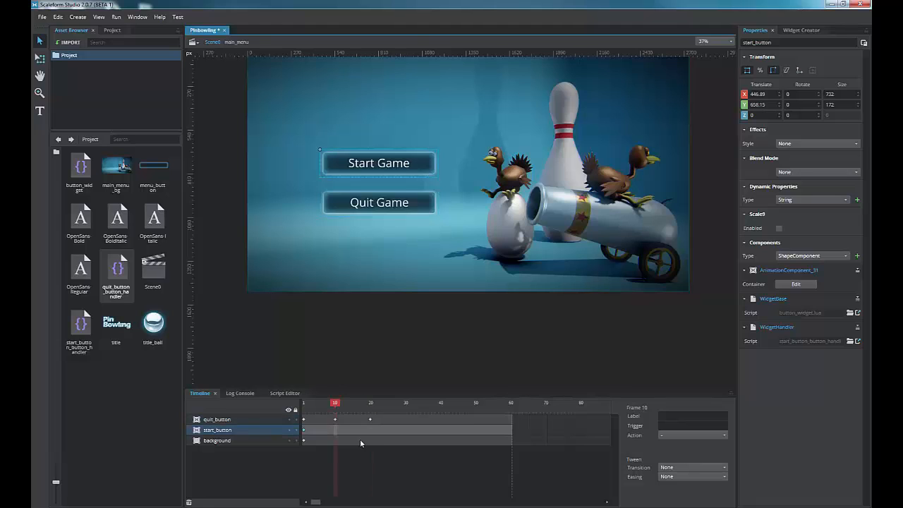
pyautogui.press('F6')
# - At frame 1, select both menu buttons and move them together below the background to about X 439, Y 1706
pyautogui.click(336, 419)
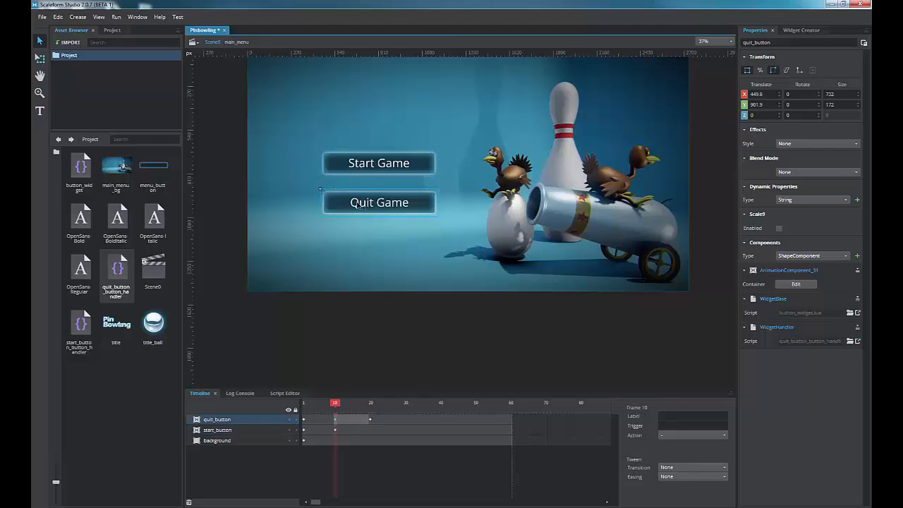
pyautogui.click(304, 419)
pyautogui.keyDown('shift'); pyautogui.click(363, 164); pyautogui.keyUp('shift')
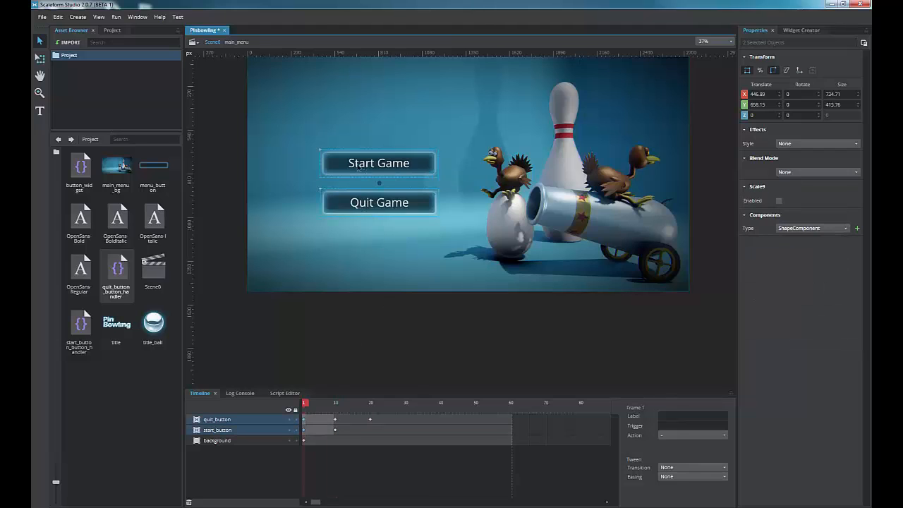
pyautogui.moveTo(358, 177); pyautogui.dragTo(360, 338)
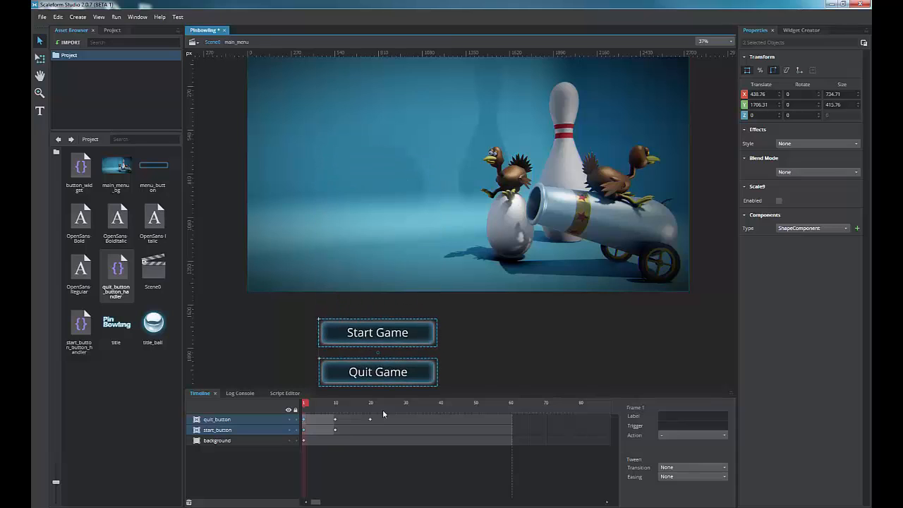
# - At frame 10, move quit_button below the background to about X 436, Y 1668, and return to frame 1
pyautogui.click(336, 419)
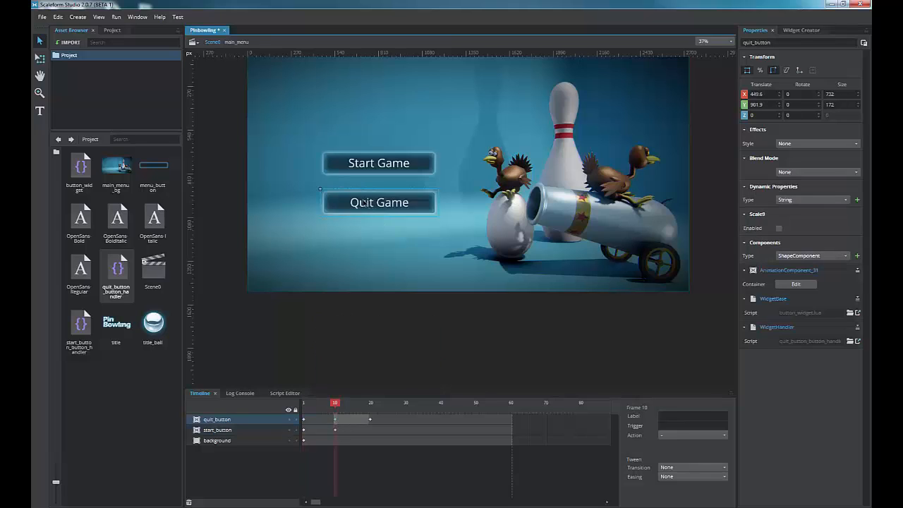
pyautogui.moveTo(367, 204); pyautogui.dragTo(367, 328)
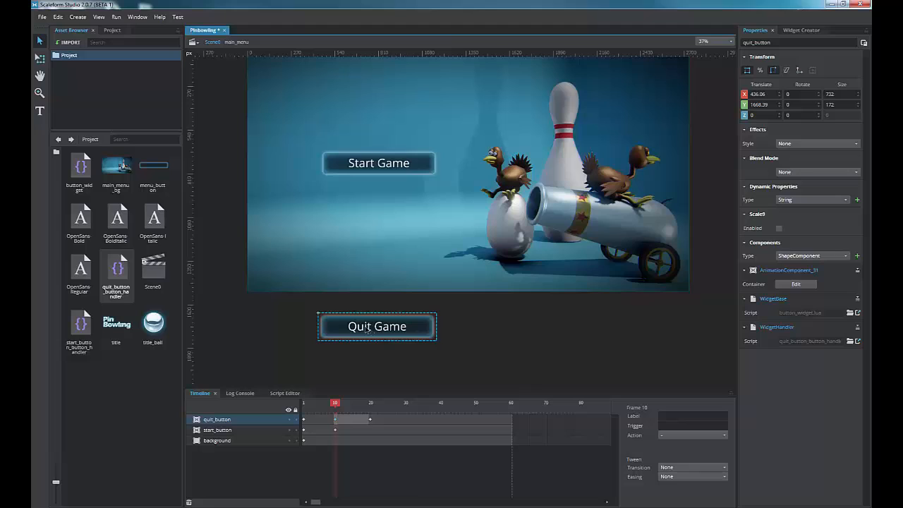
pyautogui.click(304, 421)
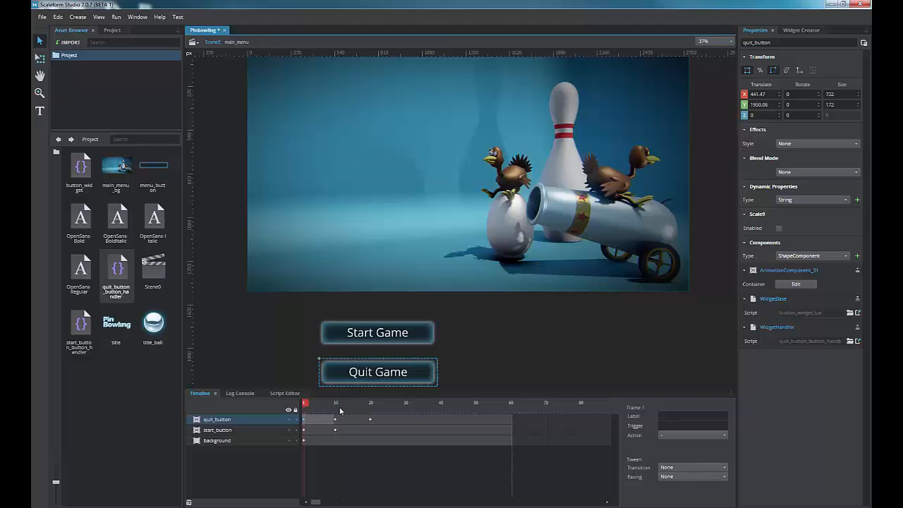
# - Remove quit_button's key frame at frame 10, reinsert it there with the frame 1 position, and return the playhead to frame 1
pyautogui.click(336, 421)
pyautogui.rightClick(335, 419)
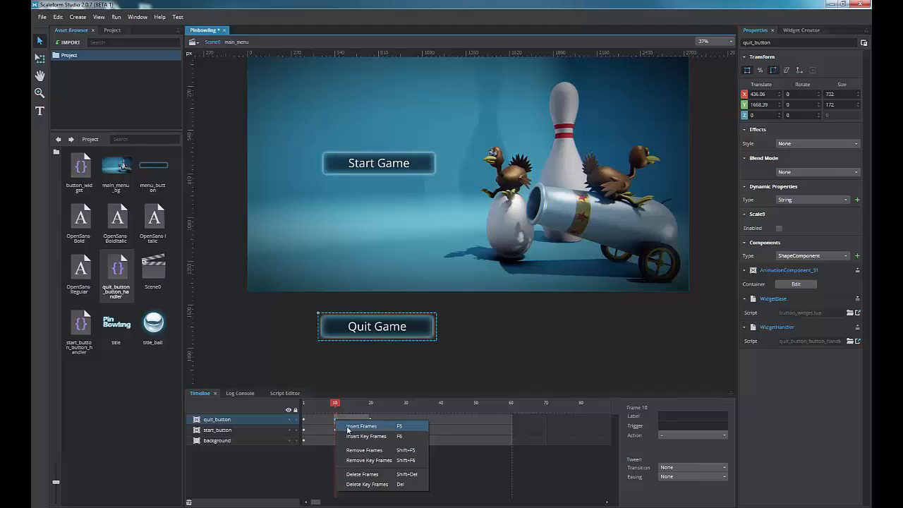
pyautogui.click(362, 463)
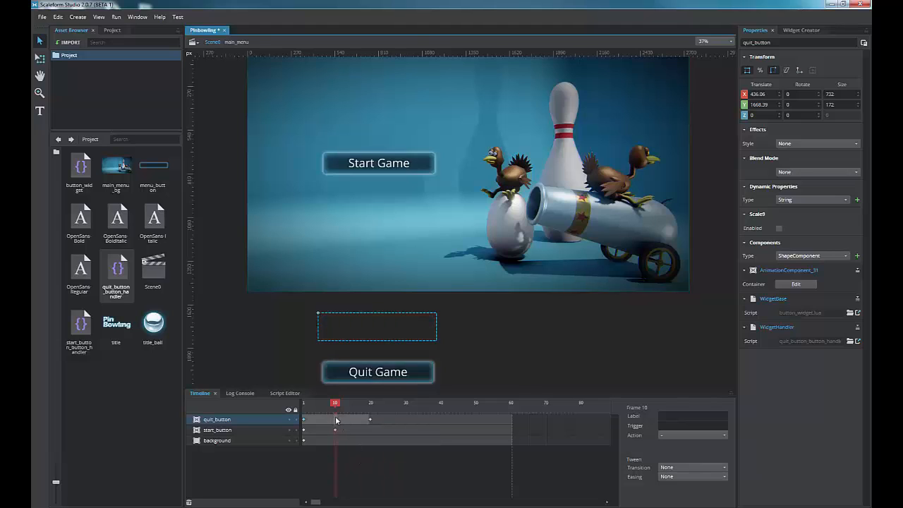
pyautogui.click(304, 418)
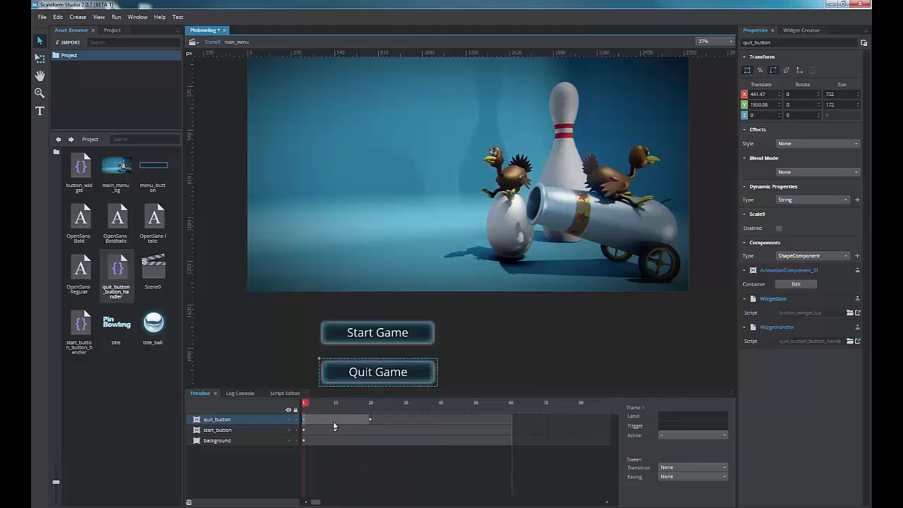
pyautogui.click(336, 417)
pyautogui.press('F6')
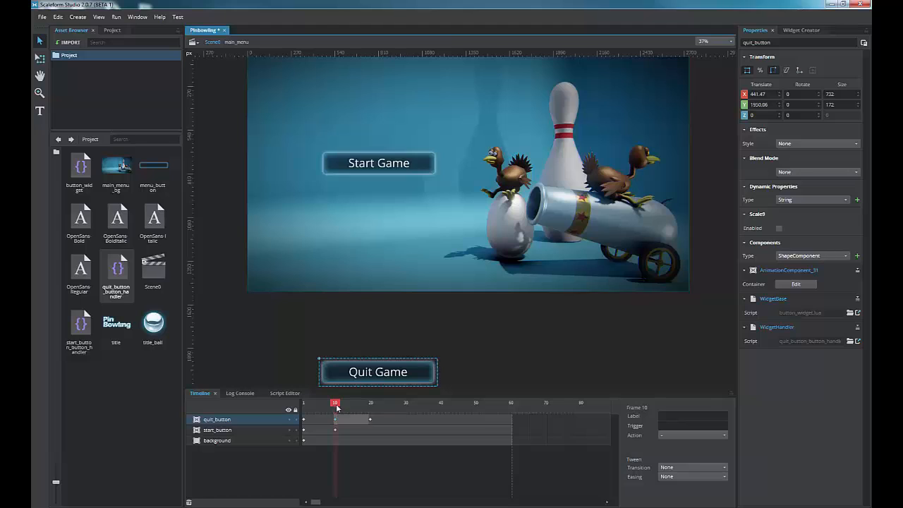
pyautogui.moveTo(337, 407); pyautogui.dragTo(301, 407)
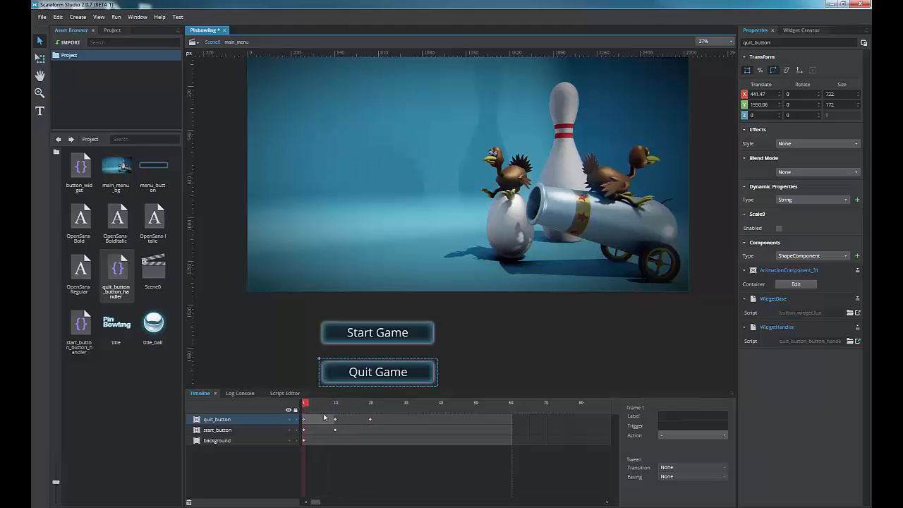
# - Apply a Sine tween with Ease Out easing to quit_button between frames 10 and 20
pyautogui.click(346, 421)
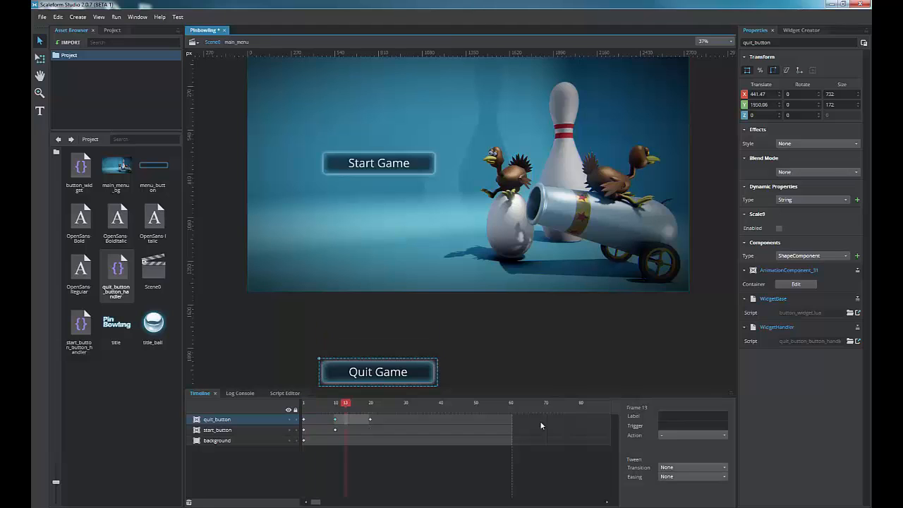
pyautogui.click(680, 470)
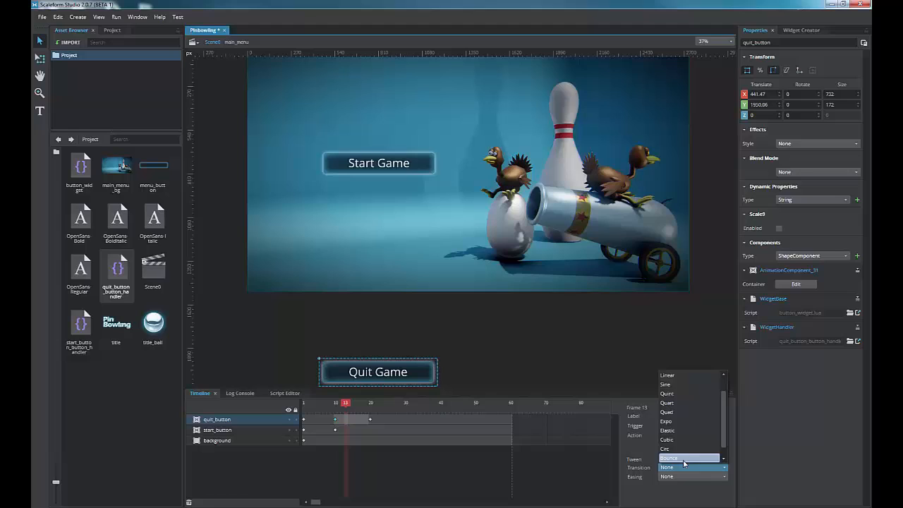
pyautogui.click(674, 386)
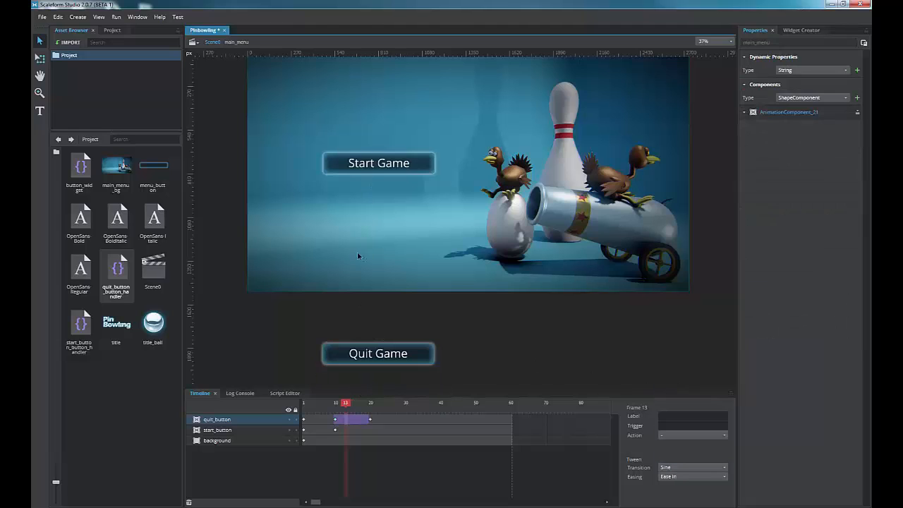
pyautogui.click(675, 478)
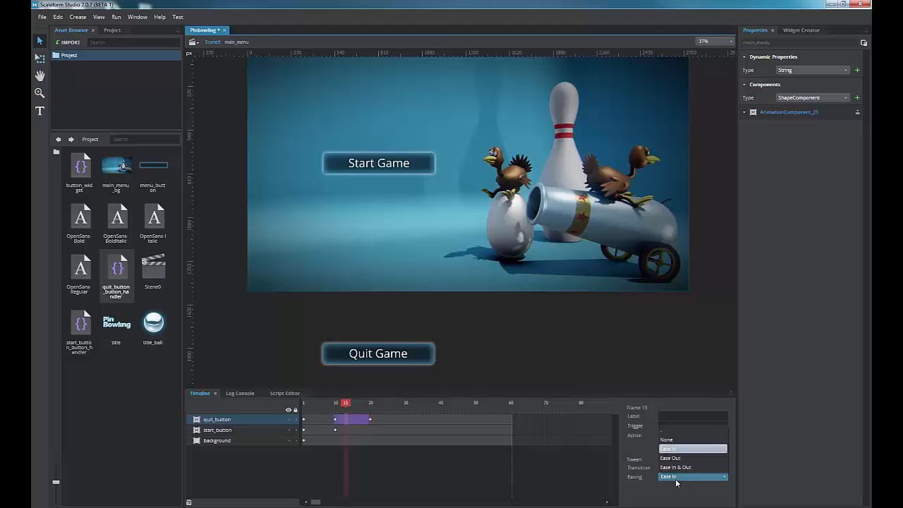
pyautogui.click(673, 460)
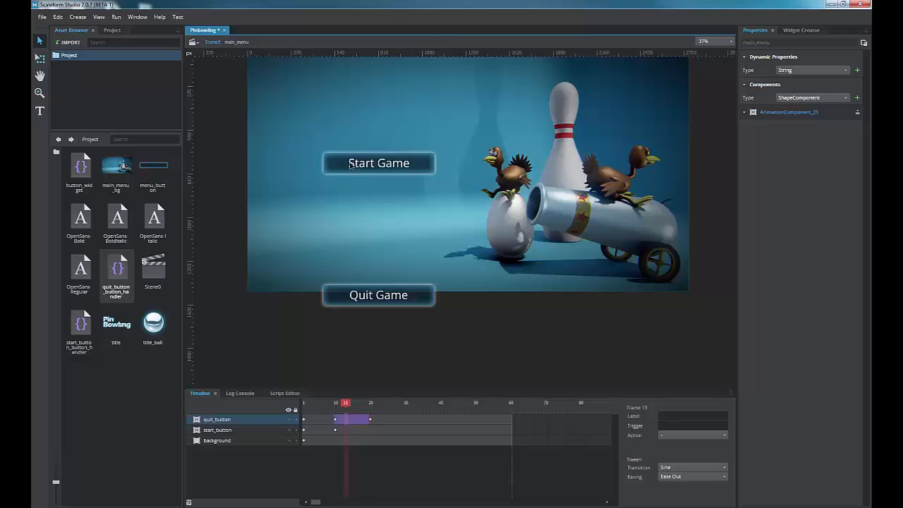
# - Apply a Sine tween with Ease Out easing to start_button between frames 1 and 10, and return the playhead to frame 1
pyautogui.click(325, 431)
pyautogui.click(680, 467)
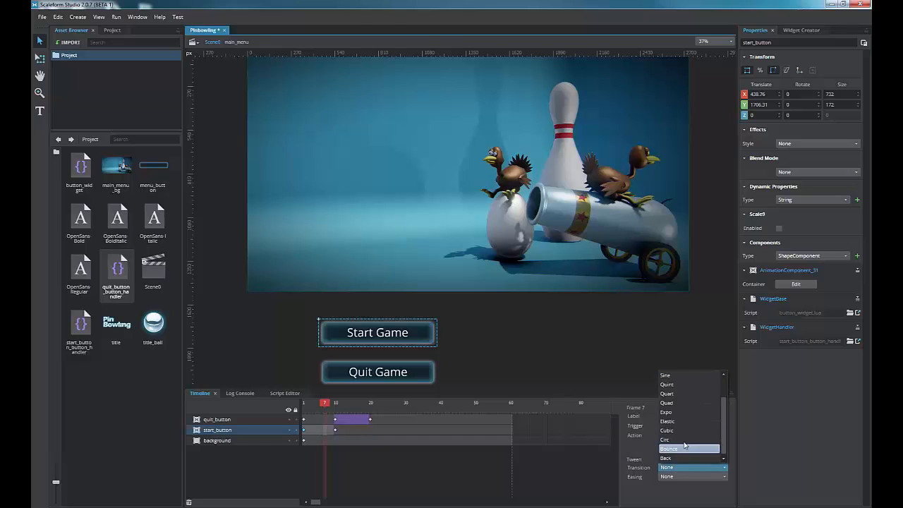
pyautogui.click(676, 375)
pyautogui.click(691, 476)
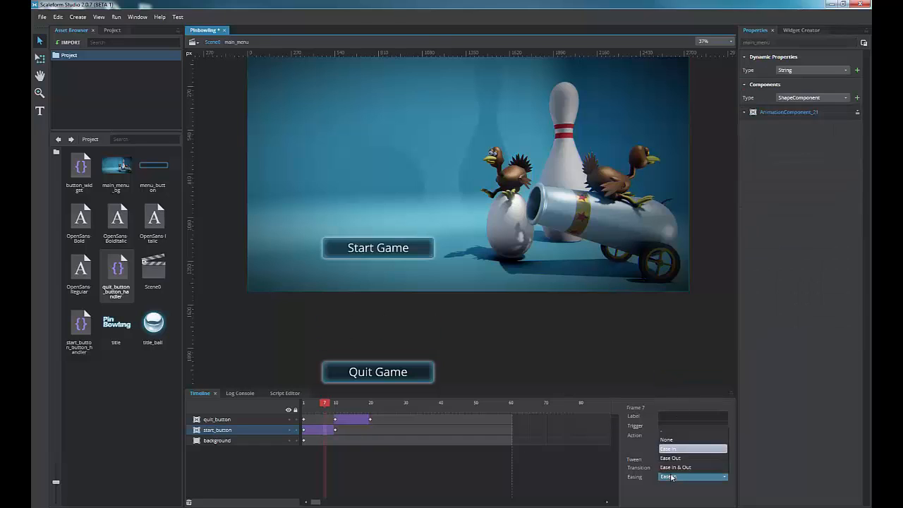
pyautogui.click(678, 456)
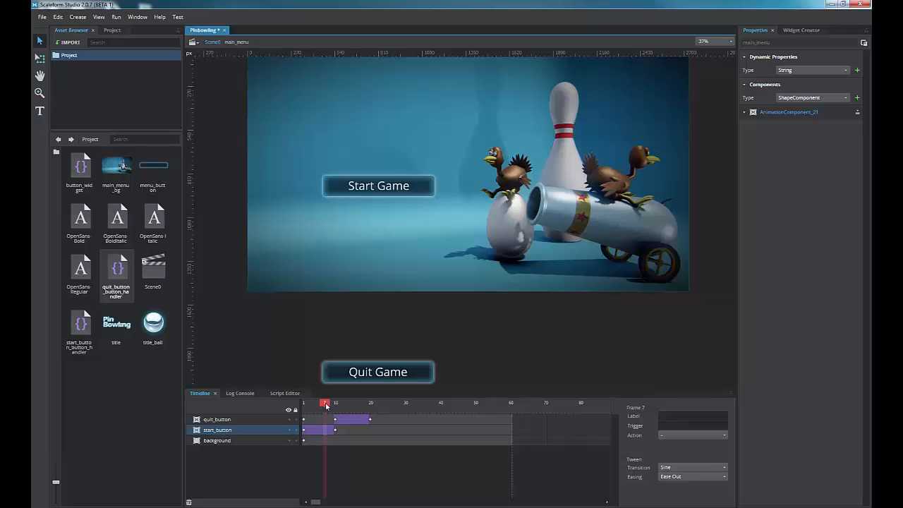
pyautogui.moveTo(325, 405); pyautogui.dragTo(303, 404)
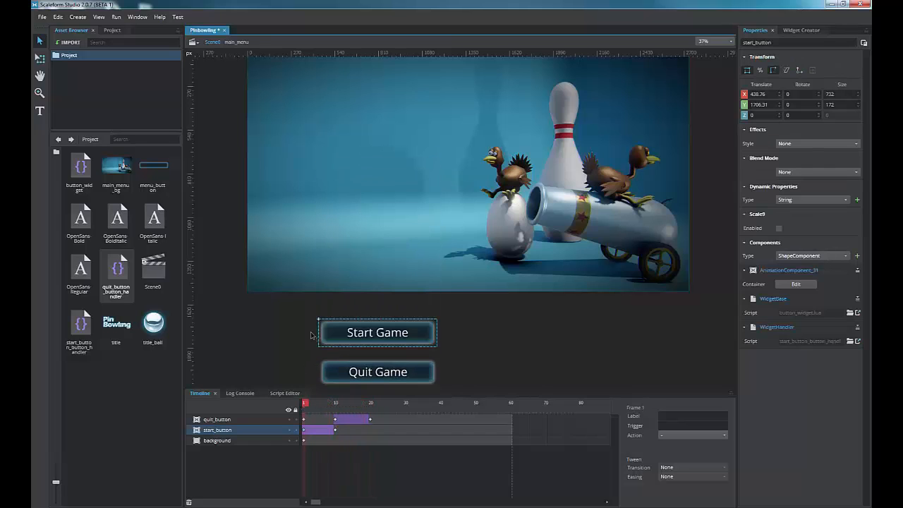
# - Save the project and test the menu animation in a maximized player window, exiting through Quit Game
pyautogui.hotkey('ctrl', 's')
pyautogui.click(116, 17)
pyautogui.click(134, 31)
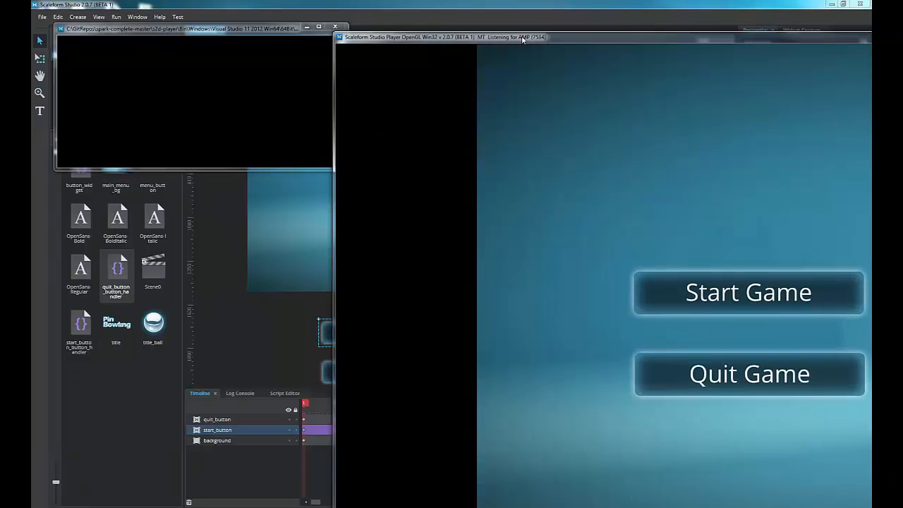
pyautogui.moveTo(531, 36); pyautogui.dragTo(204, 30)
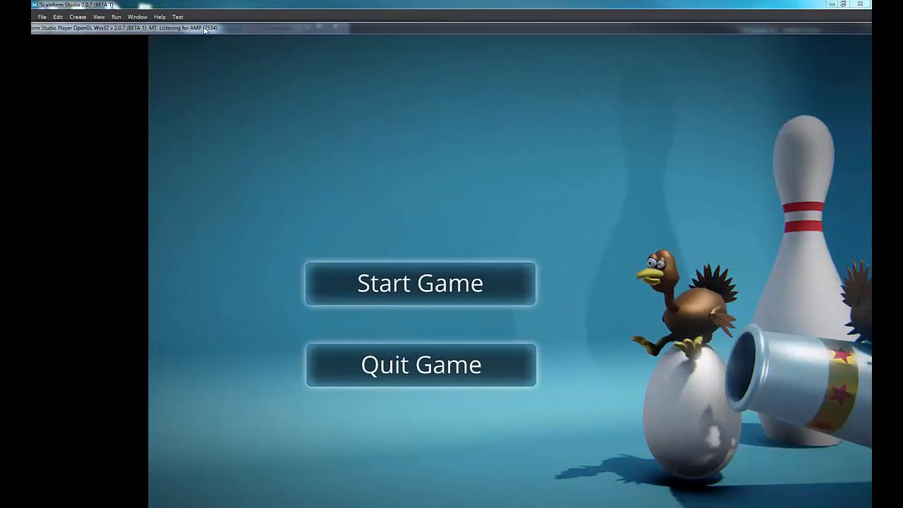
pyautogui.doubleClick(205, 29)
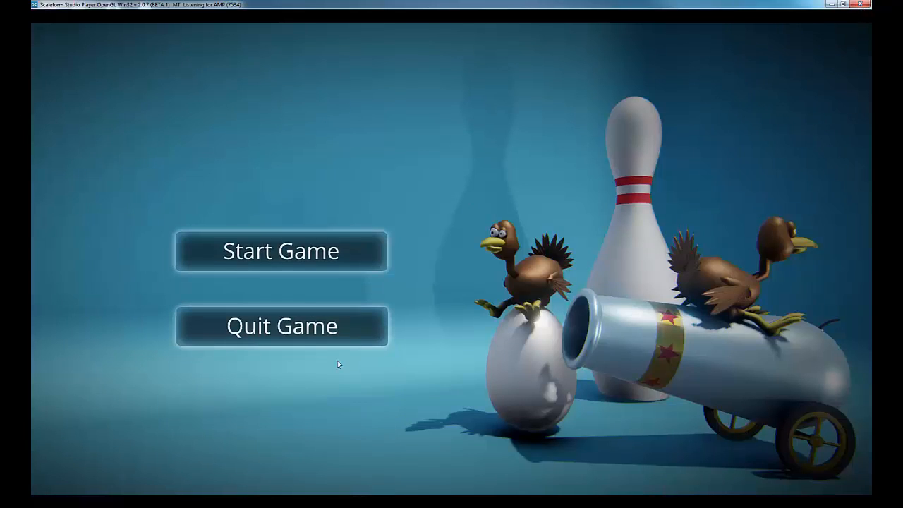
pyautogui.click(340, 334)
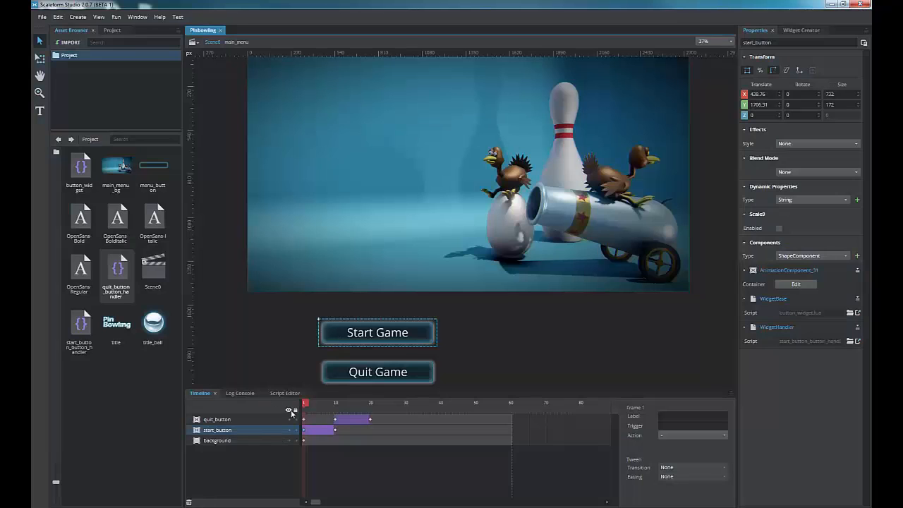
# - Add a Stop action at frame 30 of the main menu timeline and return the playhead to frame 1
pyautogui.click(405, 411)
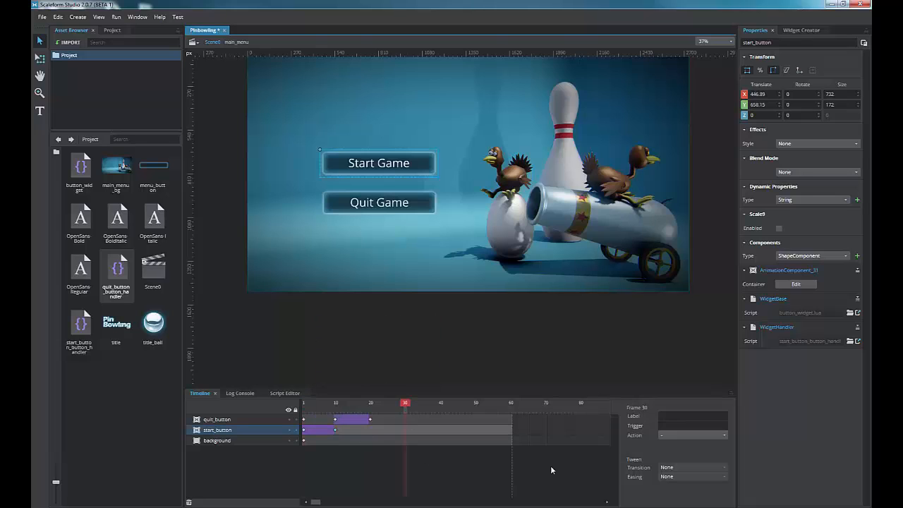
pyautogui.click(664, 434)
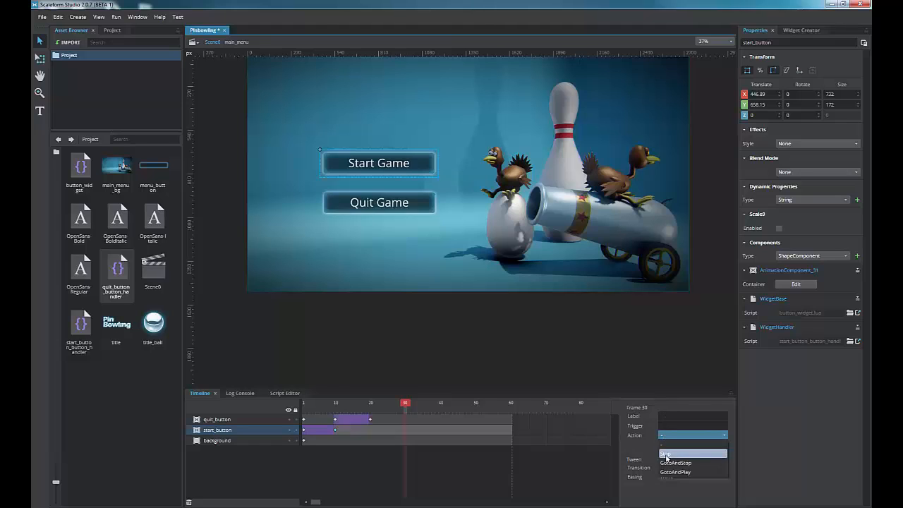
pyautogui.click(666, 454)
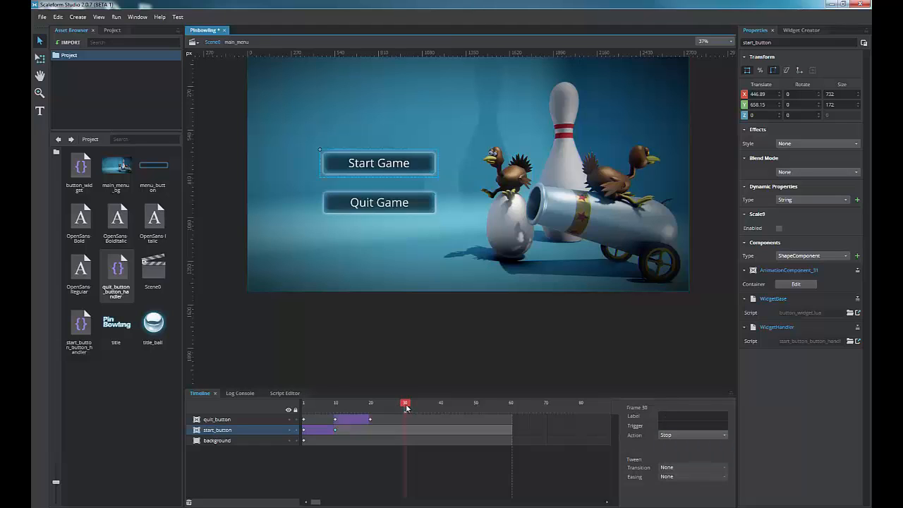
pyautogui.moveTo(406, 405); pyautogui.dragTo(258, 398)
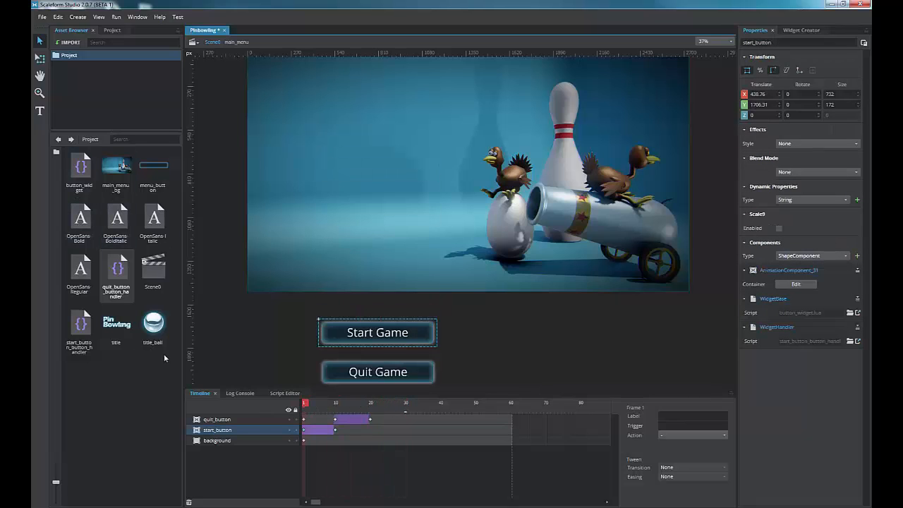
# - Place the title image on the stage and position it above the menu buttons as seen at frame 20, at about X 317, Y 114
pyautogui.click(116, 329)
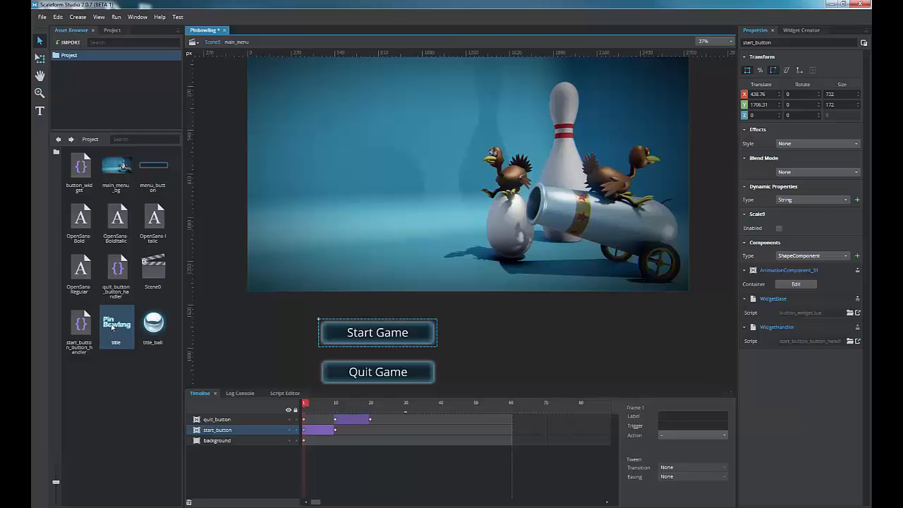
pyautogui.moveTo(115, 329); pyautogui.dragTo(343, 244)
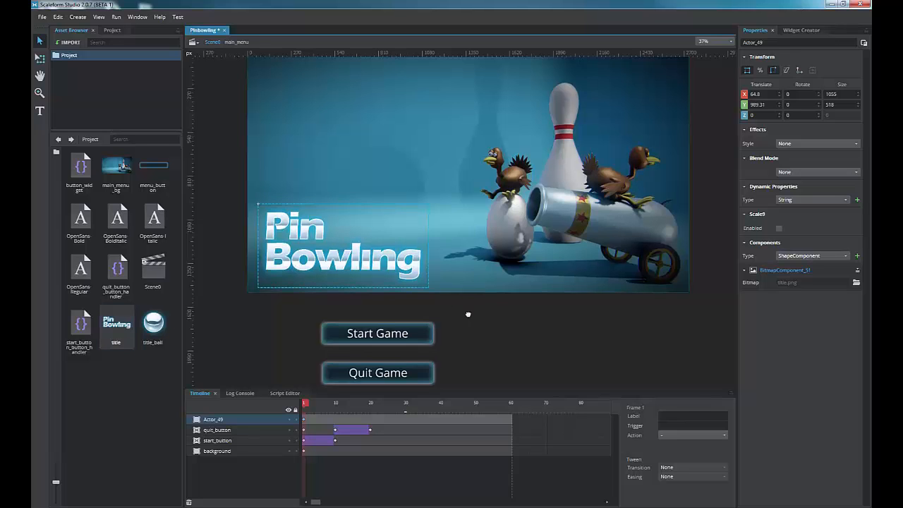
pyautogui.moveTo(470, 312); pyautogui.dragTo(464, 345)
pyautogui.moveTo(308, 310); pyautogui.dragTo(347, 175)
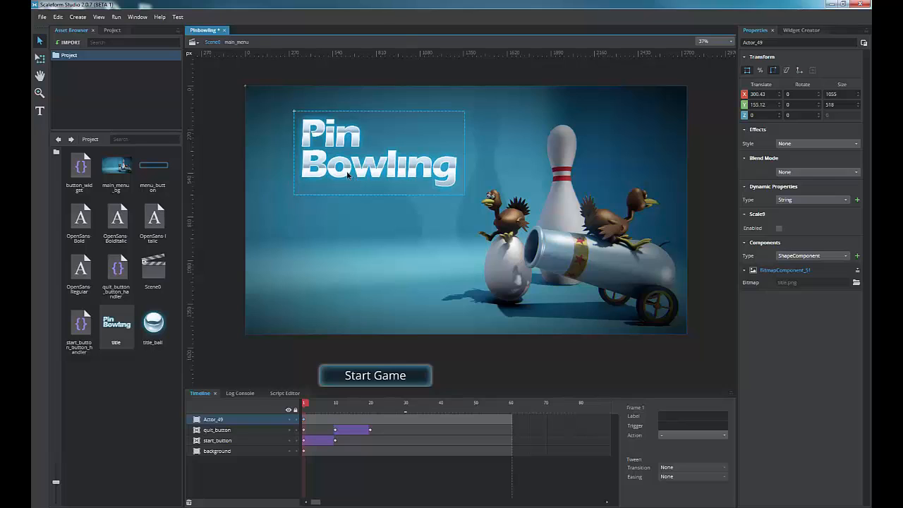
pyautogui.moveTo(304, 407); pyautogui.dragTo(371, 408)
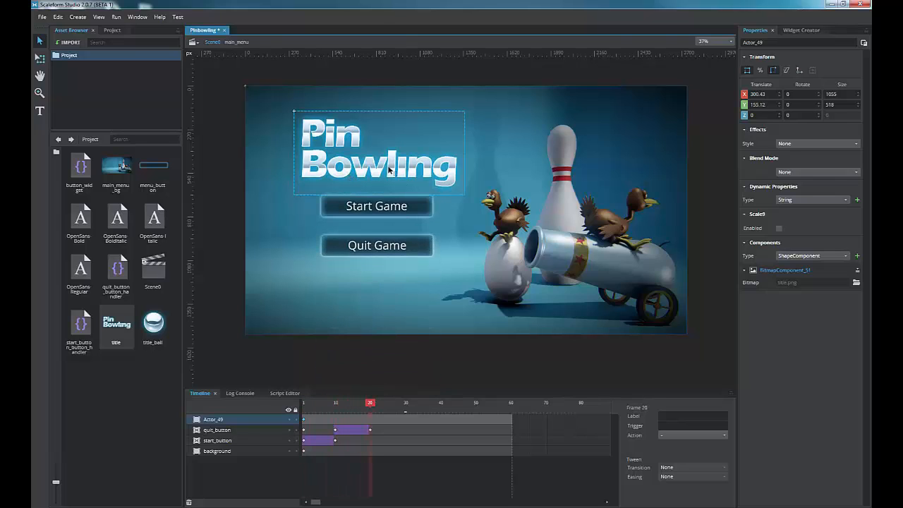
pyautogui.moveTo(392, 171); pyautogui.dragTo(392, 163)
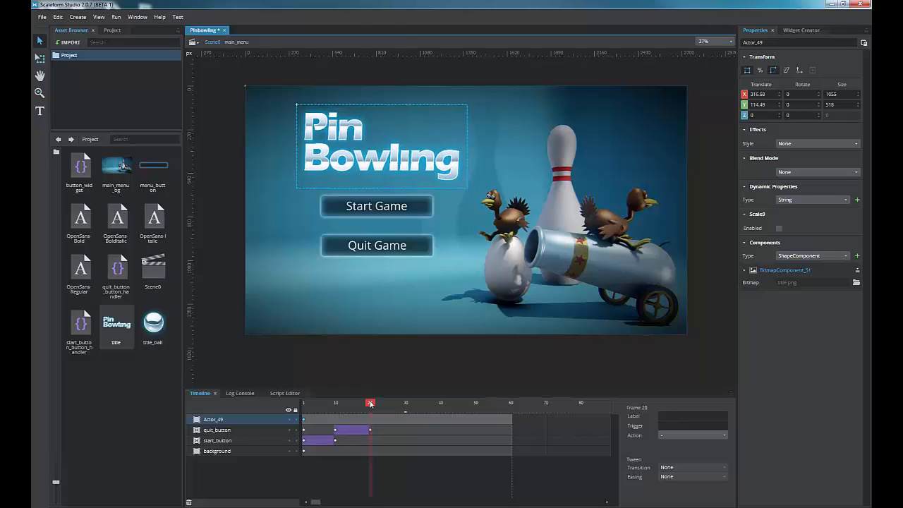
# - Convert the Pin Bowling title image into an animation, extend its layer to frame 60, and select it at frame 20
pyautogui.rightClick(360, 164)
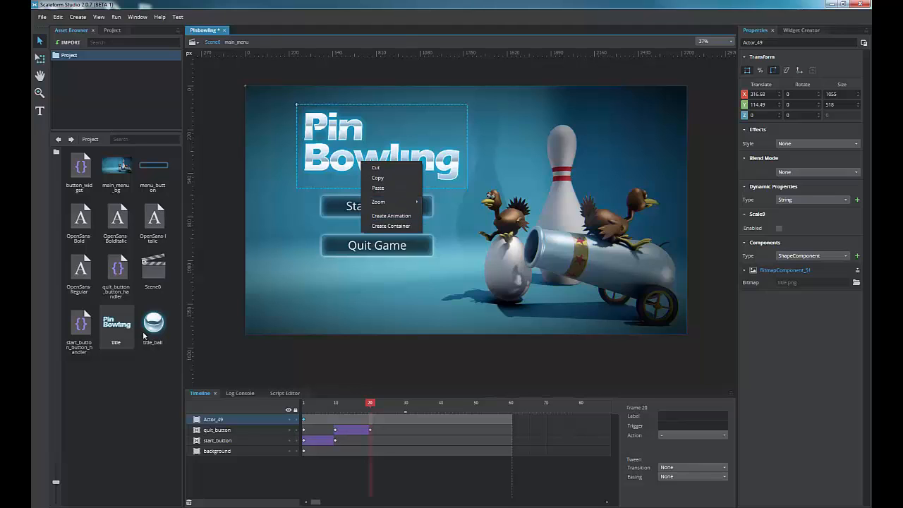
pyautogui.click(381, 219)
pyautogui.rightClick(361, 166)
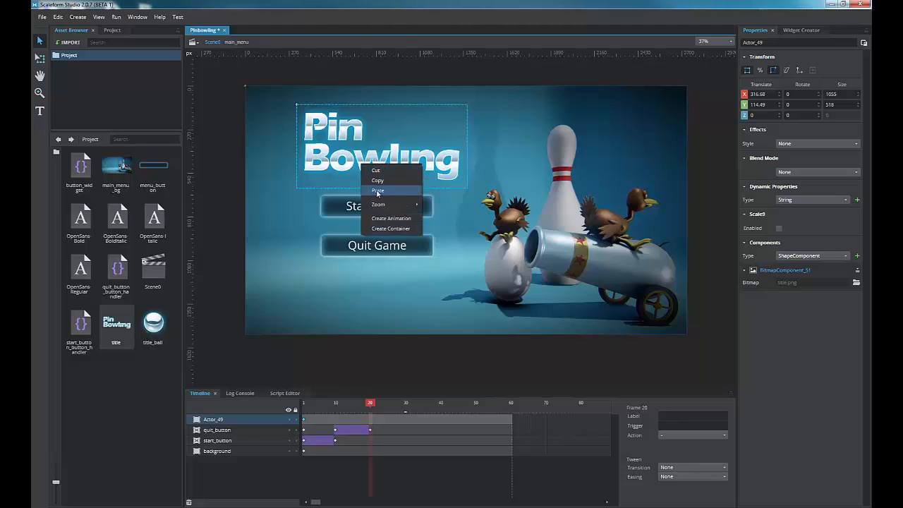
pyautogui.click(379, 219)
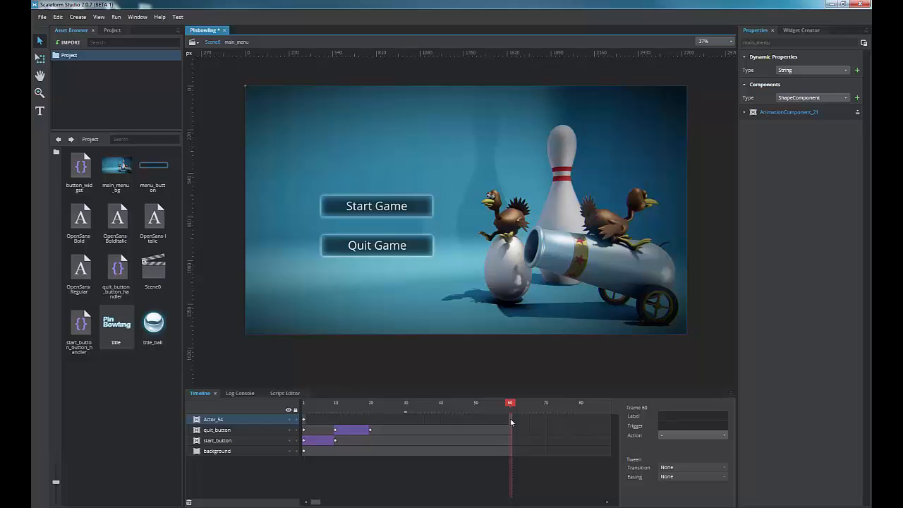
pyautogui.press('F5')
pyautogui.click(371, 422)
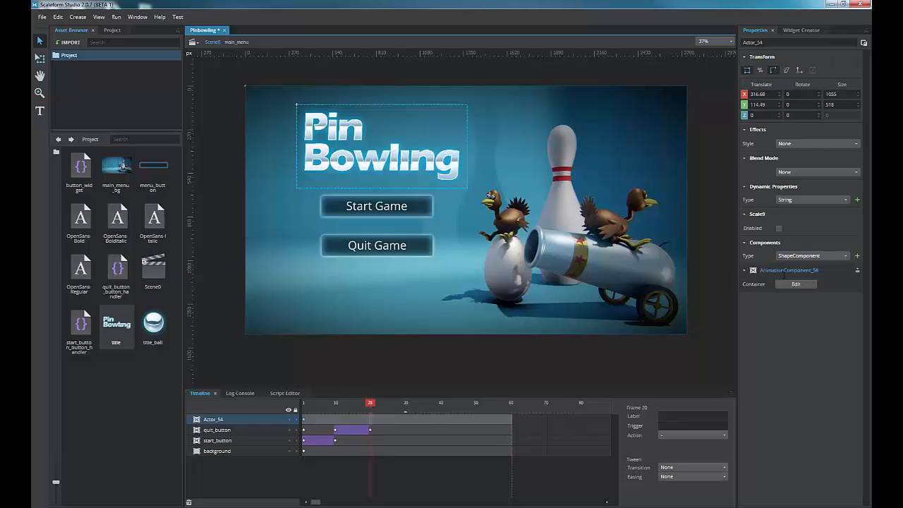
# - Rename the title animation actor to Title and save the project
pyautogui.moveTo(775, 43); pyautogui.dragTo(678, 41)
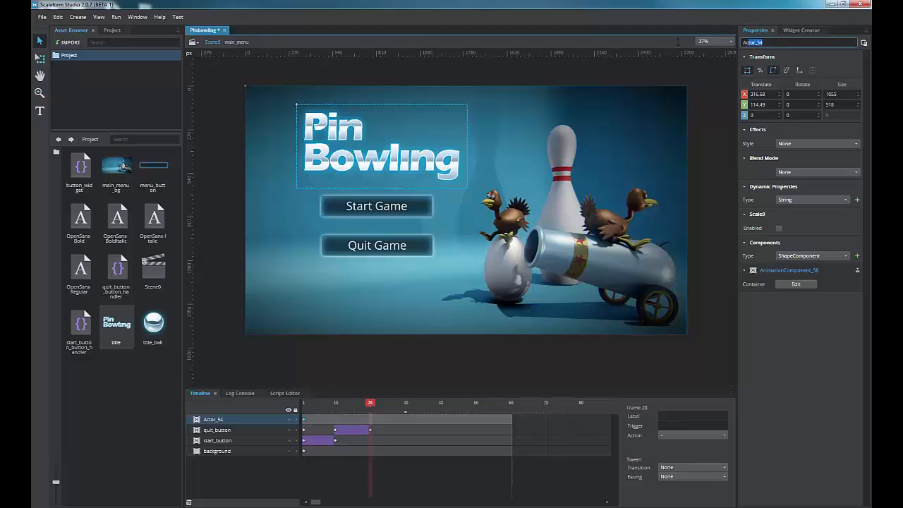
pyautogui.write('title')
pyautogui.press('Return')
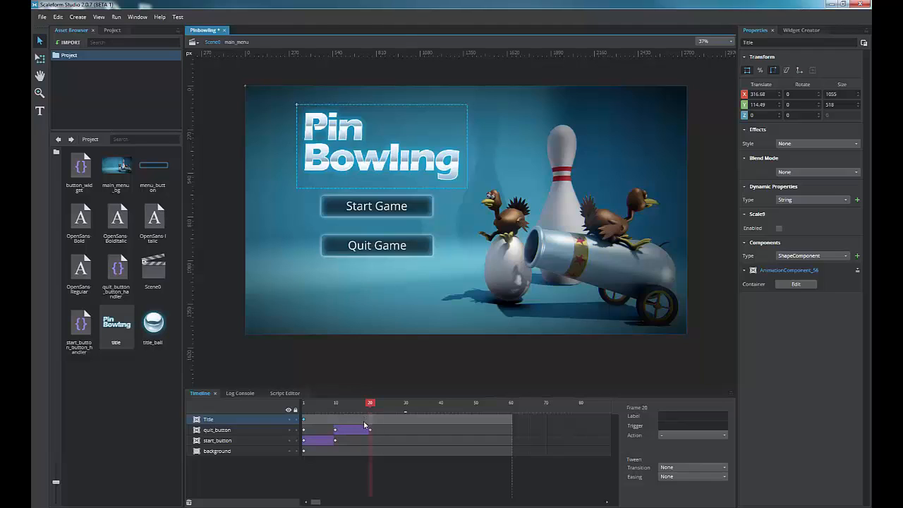
pyautogui.hotkey('ctrl', 's')
# - Insert a keyframe at frame 10 on the Title layer
pyautogui.click(334, 419)
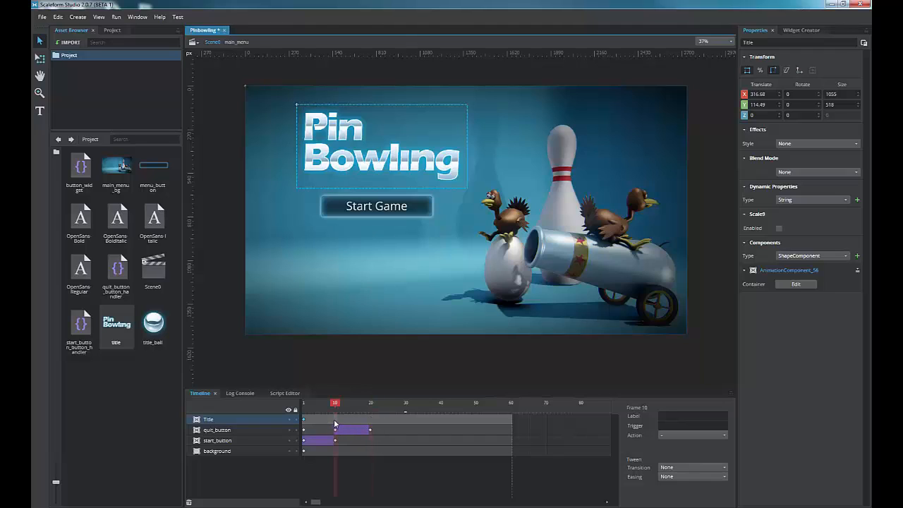
pyautogui.click(370, 419)
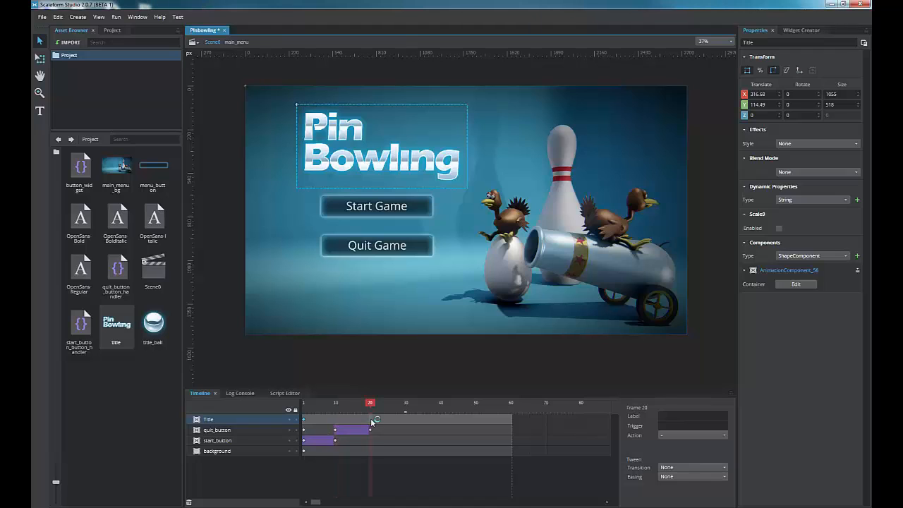
pyautogui.click(336, 420)
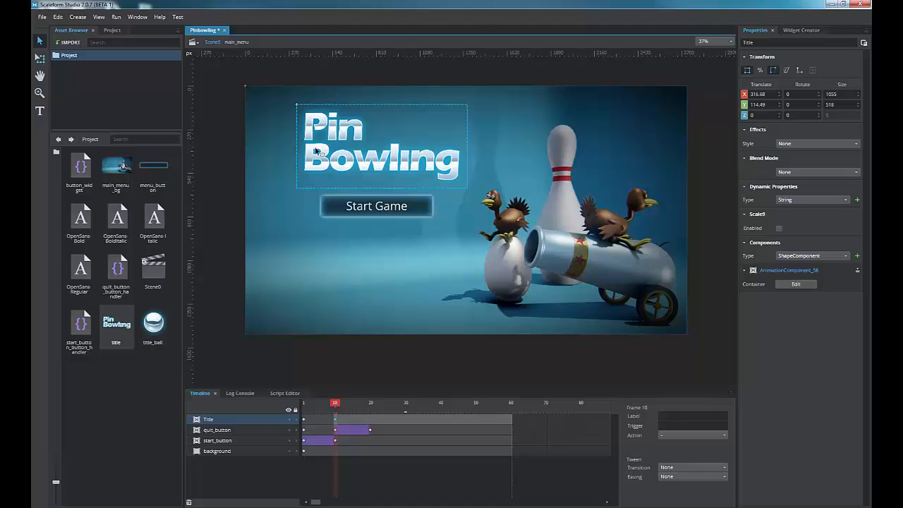
# - At frame 1, move the title below the background, to about X 303, Y 1628
pyautogui.click(306, 421)
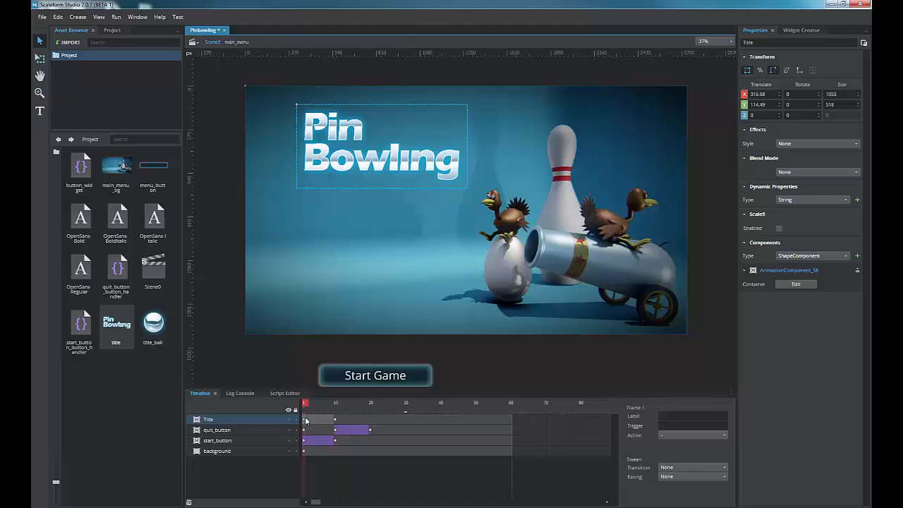
pyautogui.moveTo(346, 157); pyautogui.dragTo(348, 358)
pyautogui.moveTo(502, 352); pyautogui.dragTo(505, 237)
pyautogui.moveTo(328, 246); pyautogui.dragTo(325, 291)
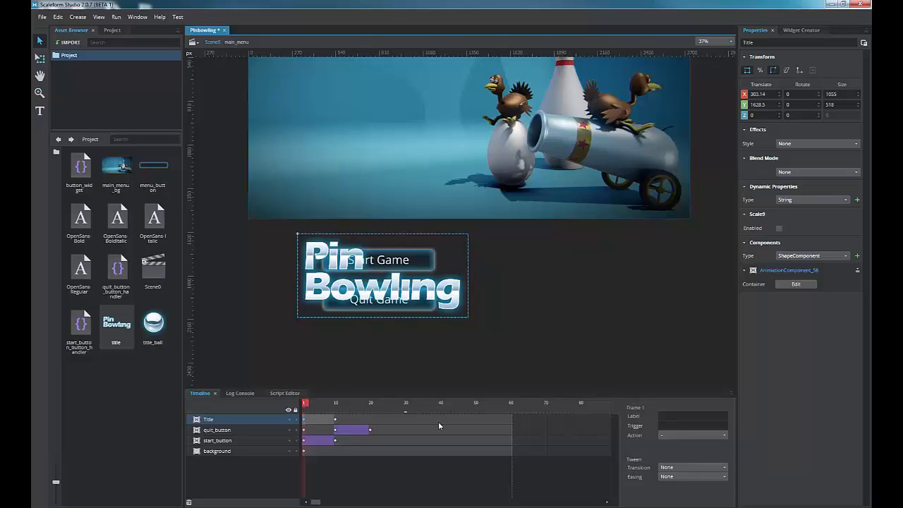
# - Apply a Sine transition with Ease Out easing to the Title layer between frames 1 and 10, and preview the motion
pyautogui.click(314, 418)
pyautogui.click(678, 468)
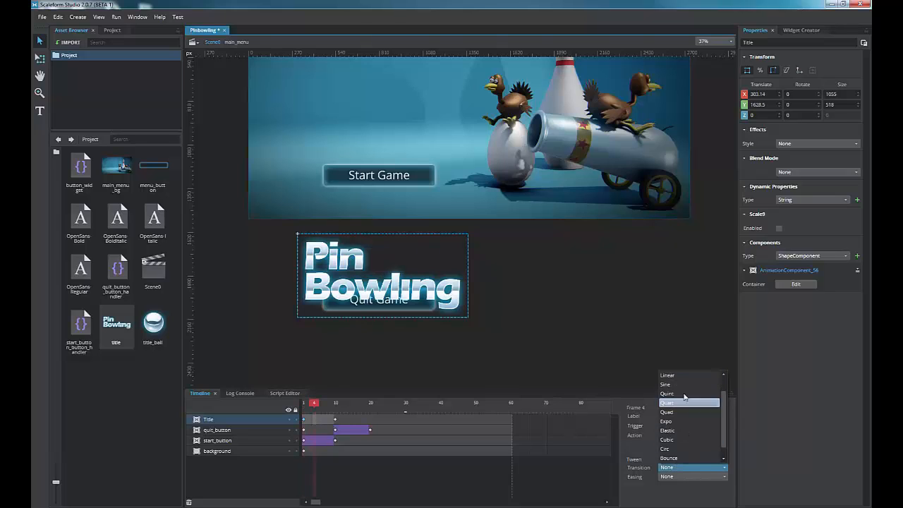
pyautogui.click(672, 383)
pyautogui.click(677, 477)
pyautogui.click(670, 457)
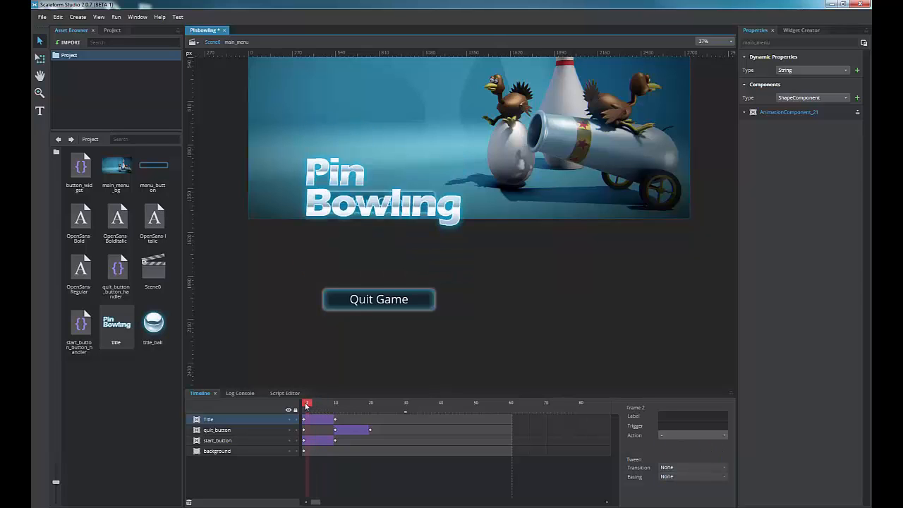
pyautogui.moveTo(314, 405)
pyautogui.mouseDown()
pyautogui.moveTo(332, 406)
pyautogui.moveTo(303, 406)
pyautogui.moveTo(332, 406)
pyautogui.moveTo(306, 405)
pyautogui.moveTo(321, 405)
pyautogui.mouseUp()
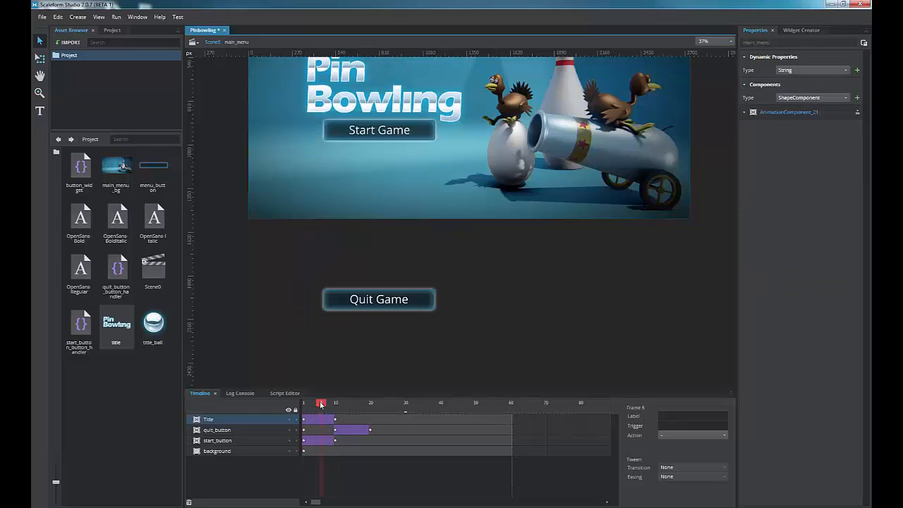
pyautogui.scroll(1, 549, 323)
pyautogui.moveTo(530, 300); pyautogui.dragTo(536, 319)
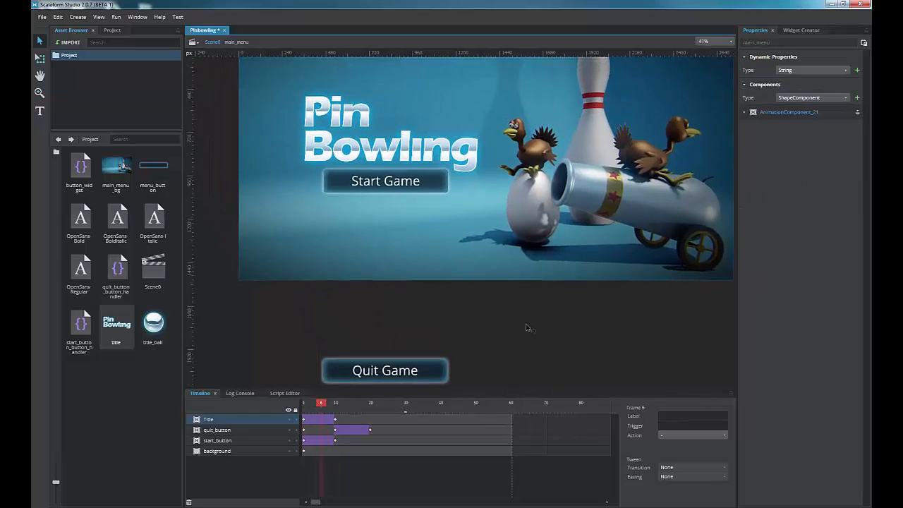
pyautogui.scroll(-1, 512, 318)
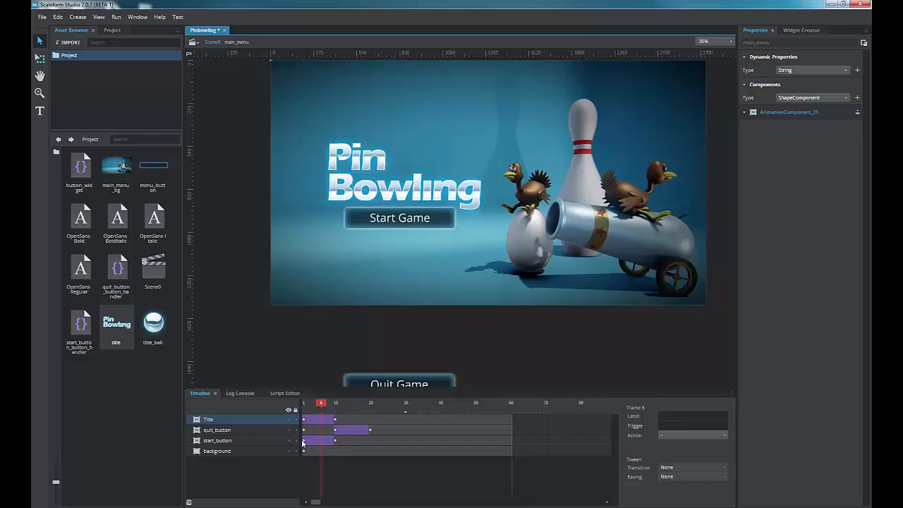
# - Insert keyframes at frame 30 on the quit_button layer and at frame 20 on the start_button layer
pyautogui.click(304, 441)
pyautogui.click(336, 441)
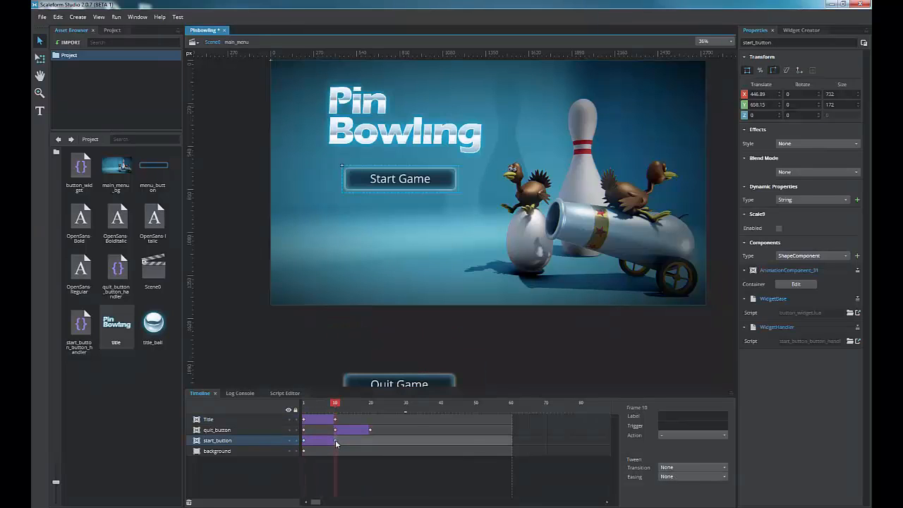
pyautogui.click(304, 441)
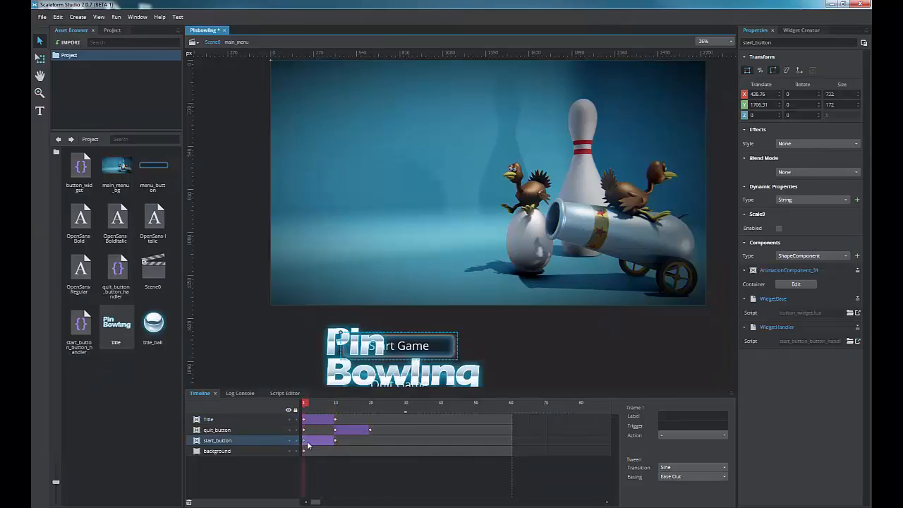
pyautogui.click(335, 440)
pyautogui.click(370, 442)
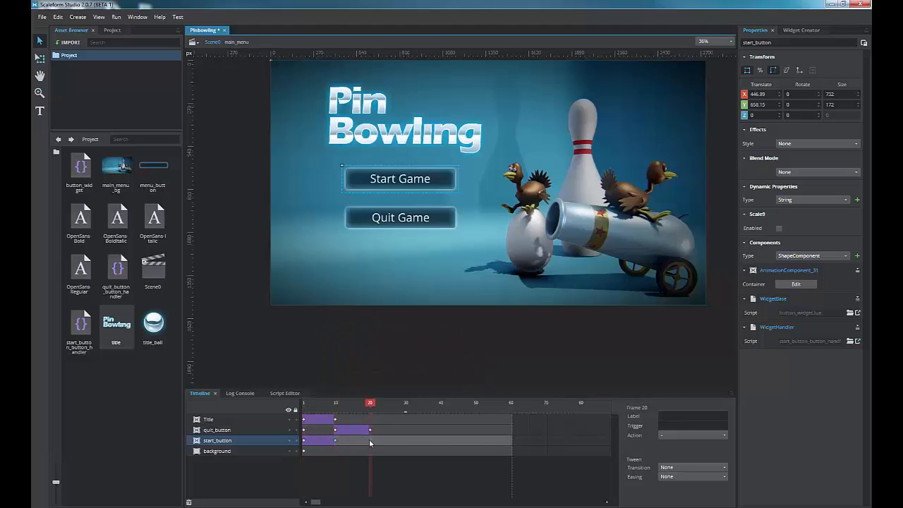
pyautogui.click(404, 430)
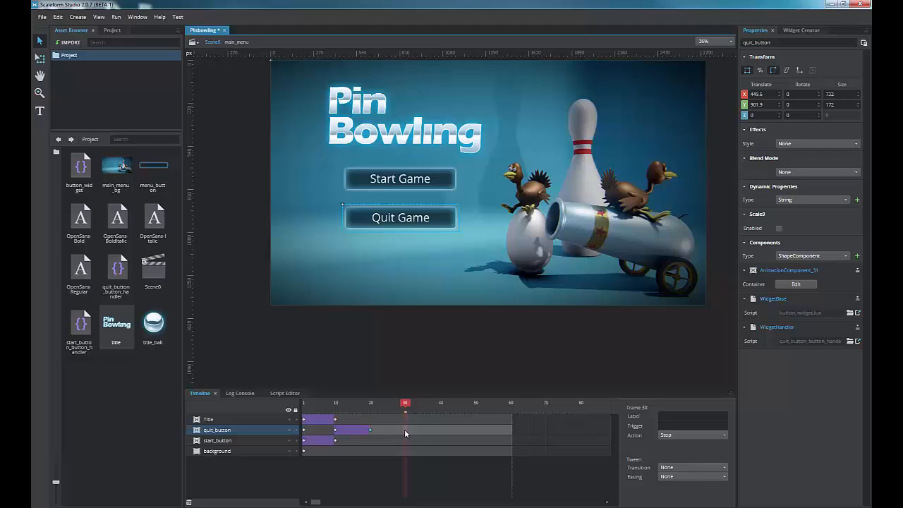
pyautogui.click(405, 431)
pyautogui.click(369, 441)
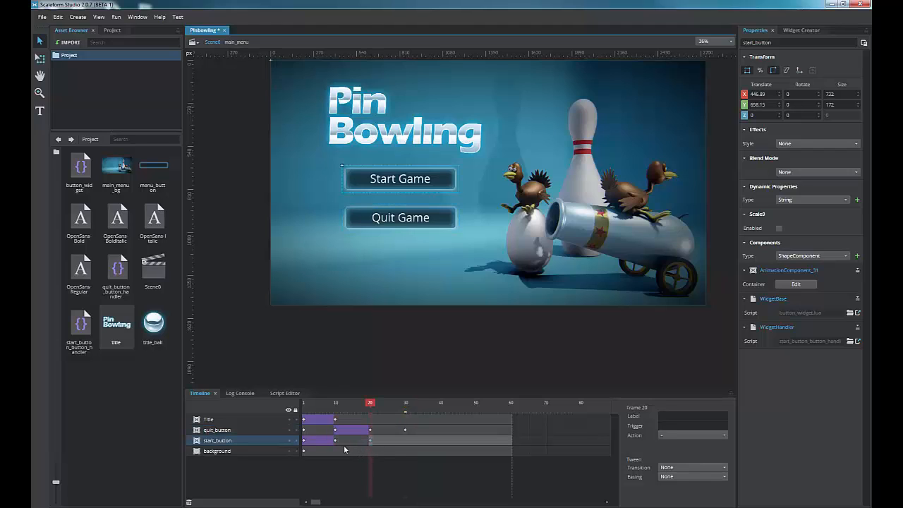
# - Remove the start_button keyframe at frame 10 and the quit_button keyframe at frame 20, and check the motion
pyautogui.click(336, 441)
pyautogui.rightClick(336, 443)
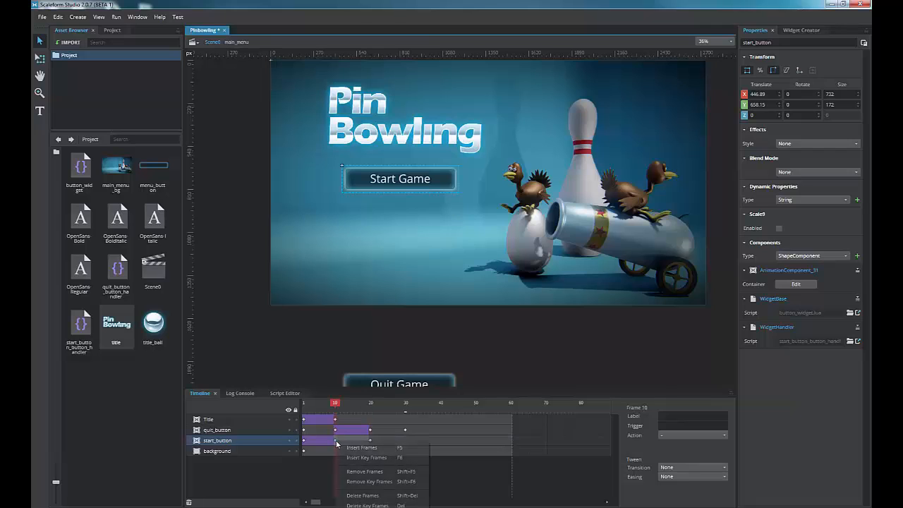
pyautogui.click(351, 481)
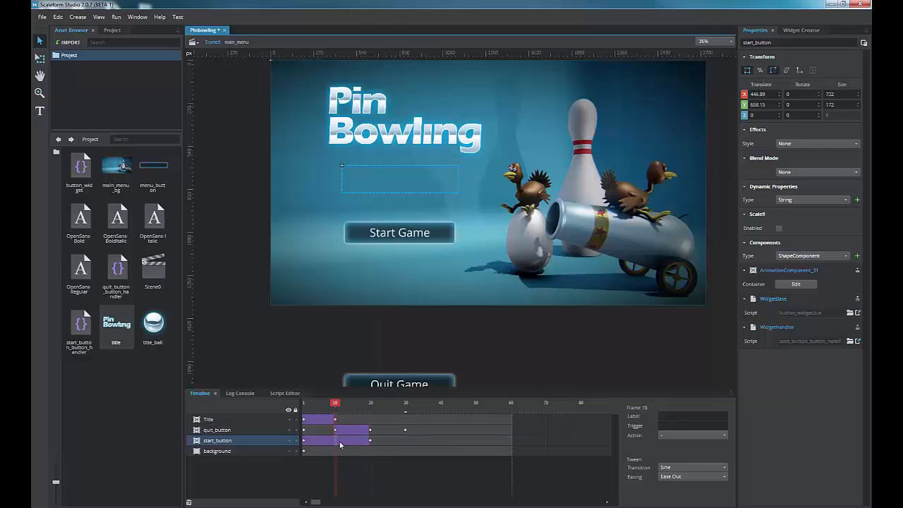
pyautogui.click(368, 431)
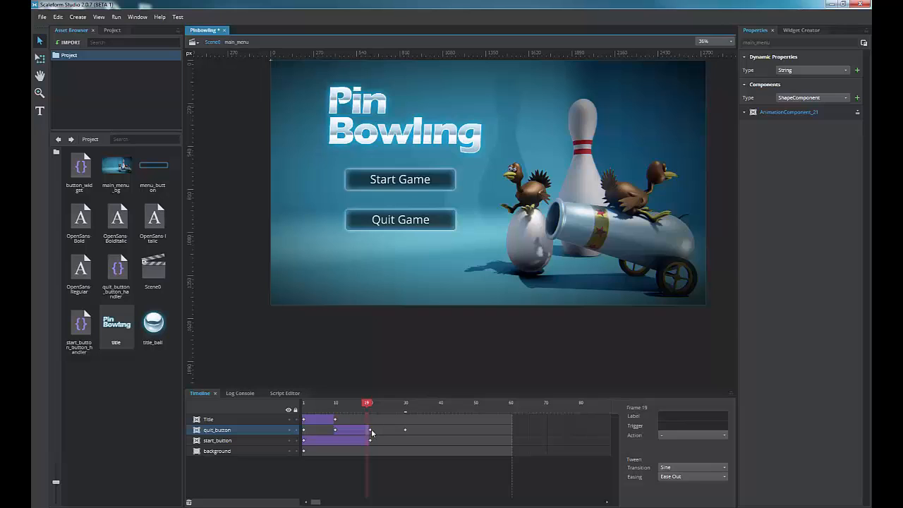
pyautogui.click(371, 431)
pyautogui.rightClick(371, 430)
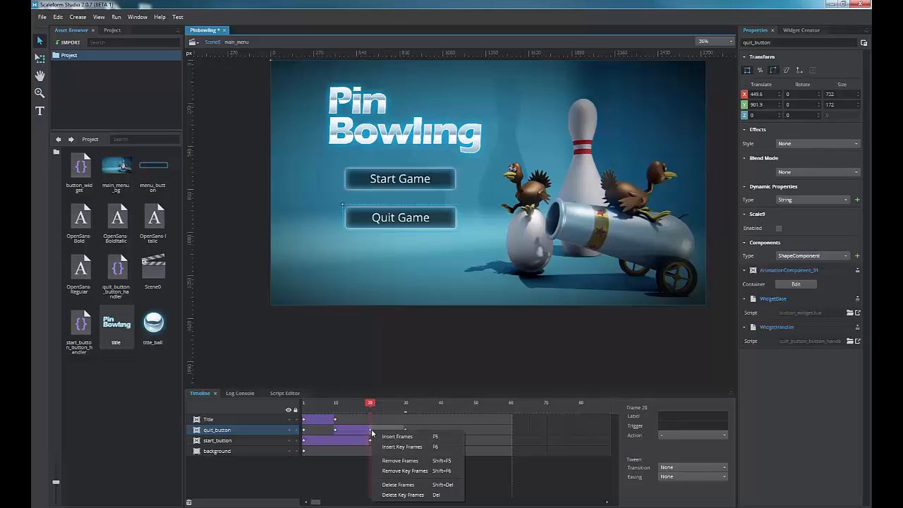
pyautogui.click(387, 471)
pyautogui.moveTo(325, 404); pyautogui.dragTo(335, 409)
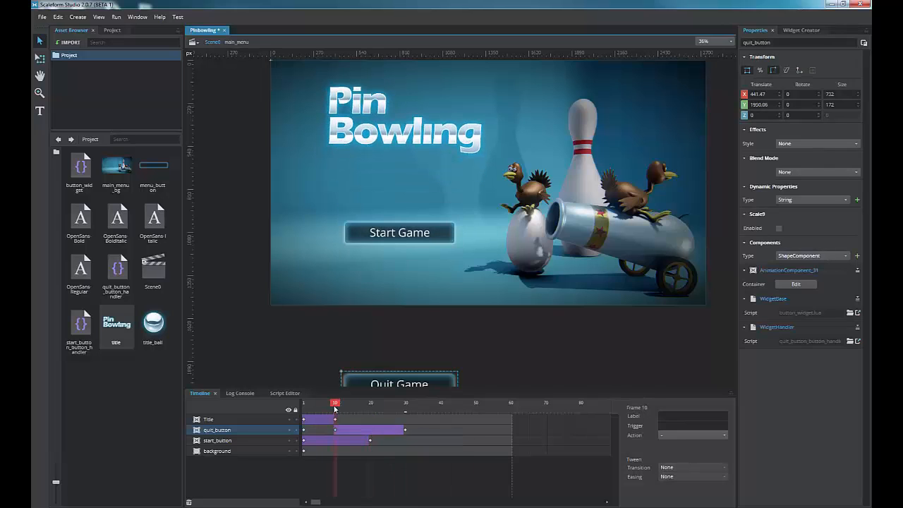
# - Insert a keyframe at frame 10 on the start_button layer that holds the button at its off-stage position
pyautogui.click(335, 443)
pyautogui.rightClick(333, 441)
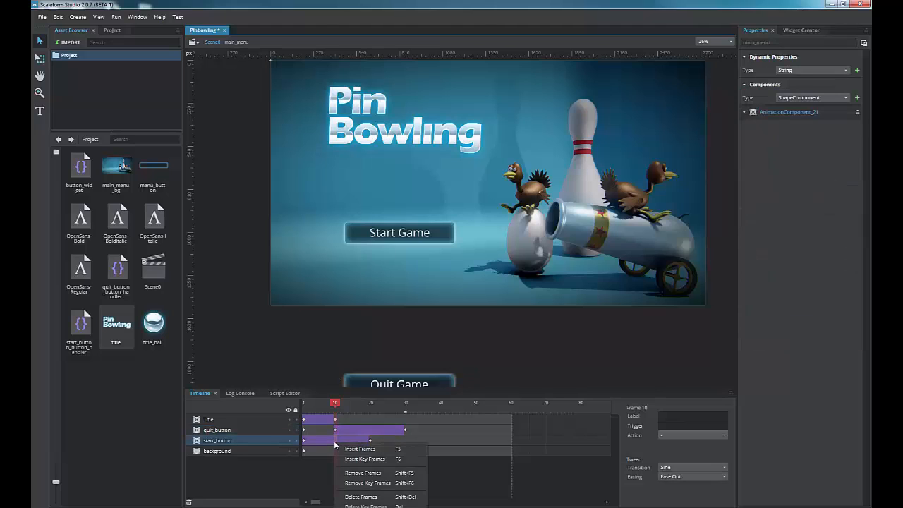
pyautogui.press('Escape')
pyautogui.moveTo(333, 440); pyautogui.dragTo(366, 442)
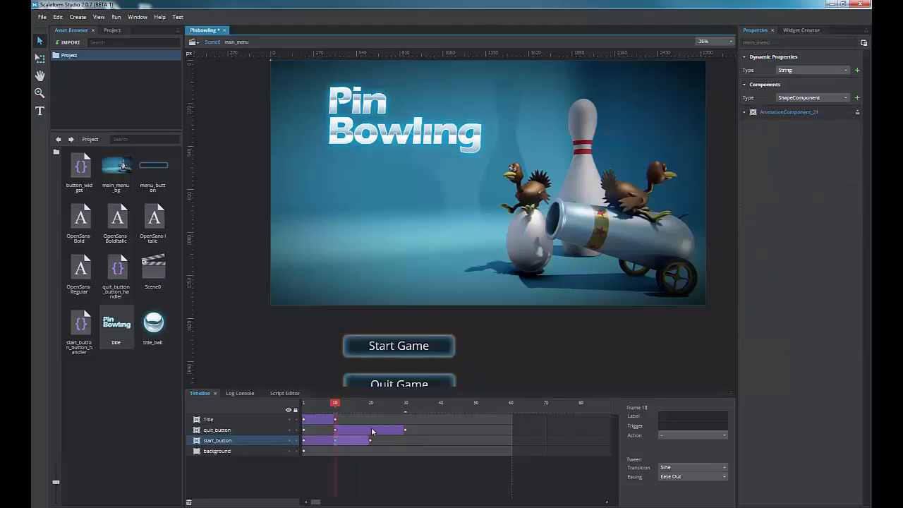
# - Make the quit_button tween start at frame 20 by adding a keyframe there and removing the one at frame 10
pyautogui.click(371, 429)
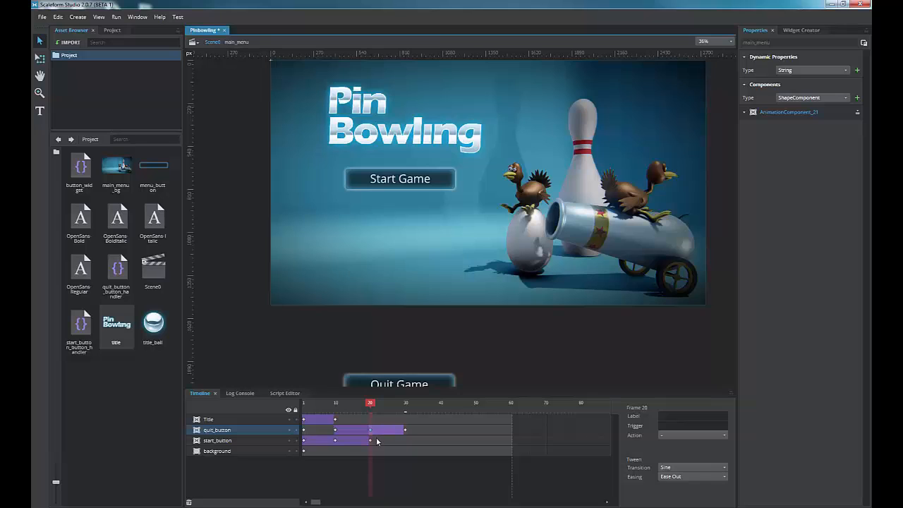
pyautogui.click(335, 429)
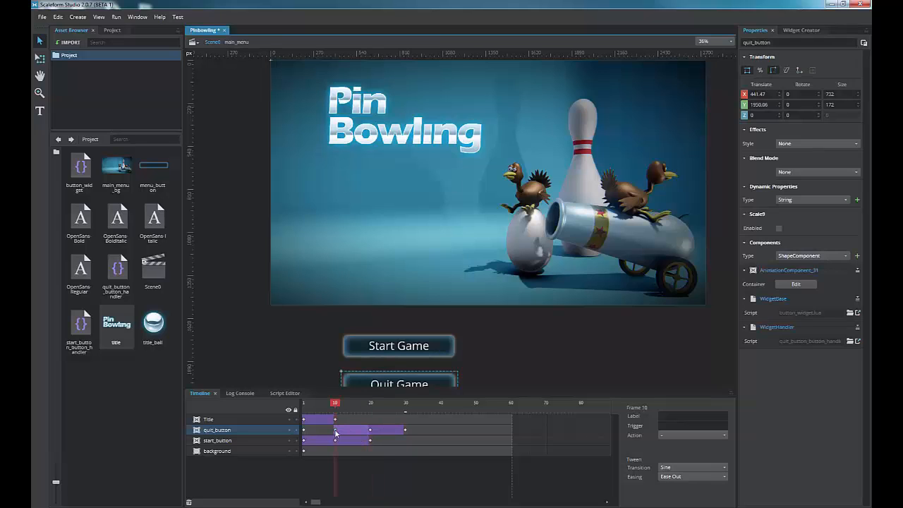
pyautogui.rightClick(336, 431)
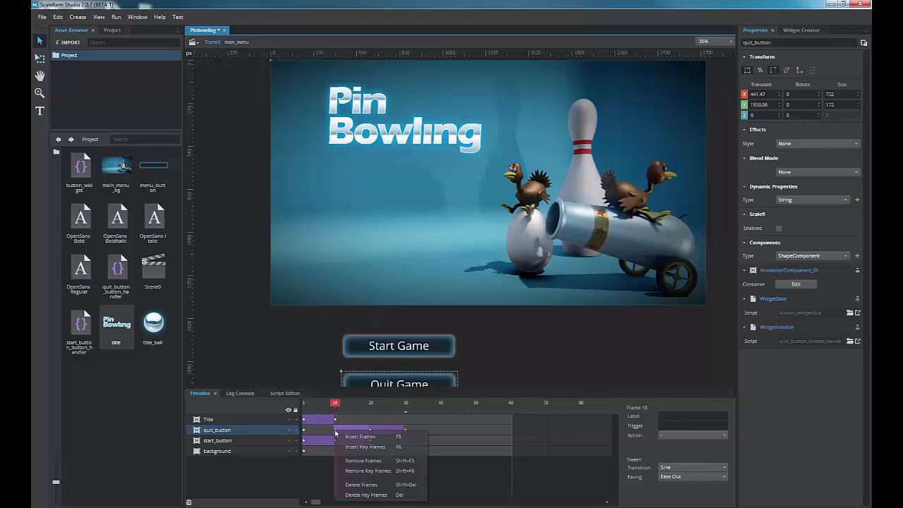
pyautogui.click(353, 470)
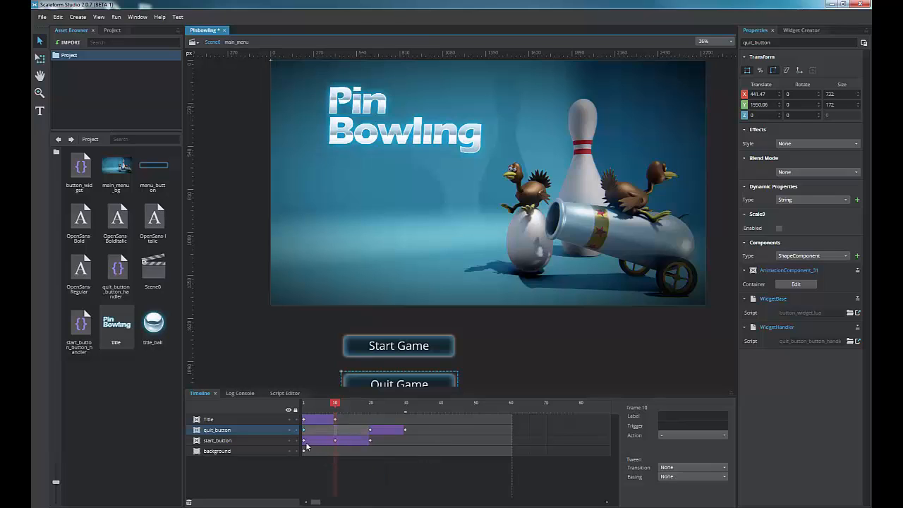
# - Set the start_button transition between frames 1 and 10 to None and preview the staggered motion
pyautogui.click(307, 441)
pyautogui.click(311, 443)
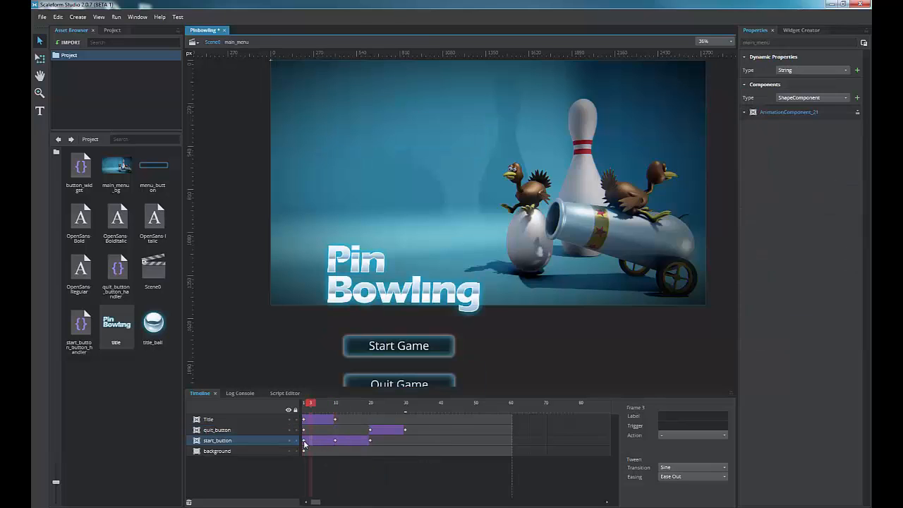
pyautogui.click(677, 467)
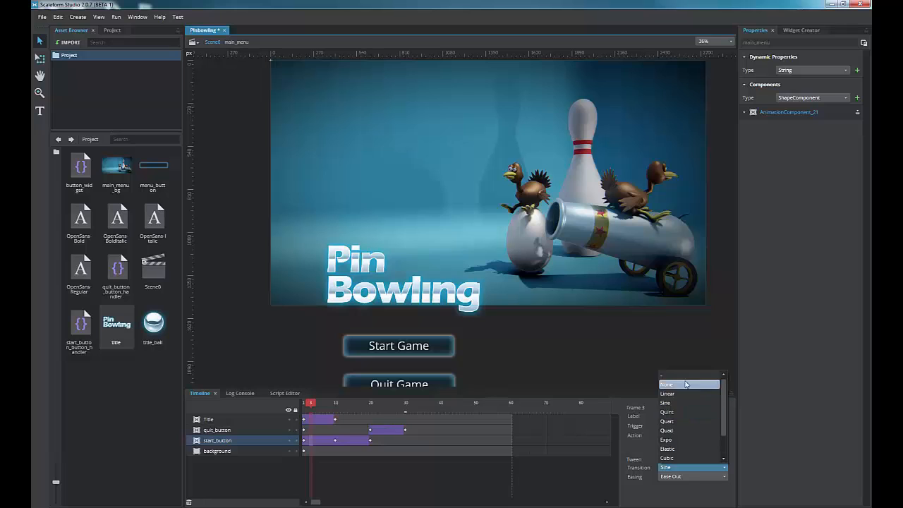
pyautogui.scroll(2, 677, 385)
pyautogui.click(675, 375)
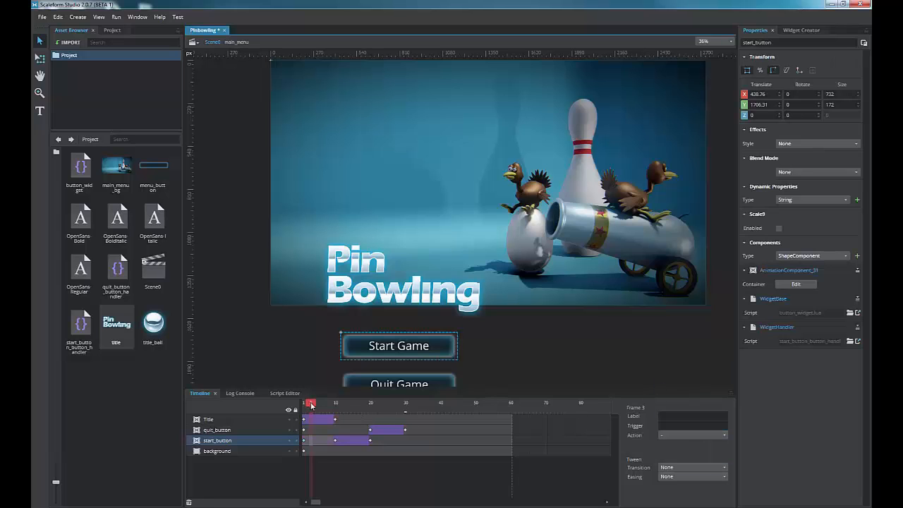
pyautogui.moveTo(310, 403)
pyautogui.mouseDown()
pyautogui.moveTo(300, 407)
pyautogui.moveTo(403, 411)
pyautogui.moveTo(304, 409)
pyautogui.moveTo(347, 410)
pyautogui.moveTo(327, 410)
pyautogui.mouseUp()
# - Extend the Title tween to end at frame 15, removing its frame 10 keyframe, and return the playhead to frame 1
pyautogui.click(349, 419)
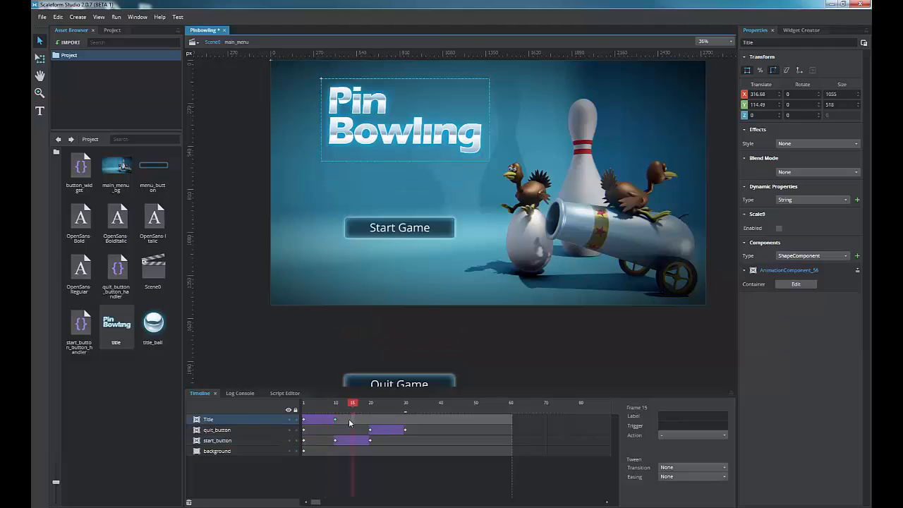
pyautogui.click(353, 421)
pyautogui.click(337, 419)
pyautogui.rightClick(336, 420)
pyautogui.click(355, 461)
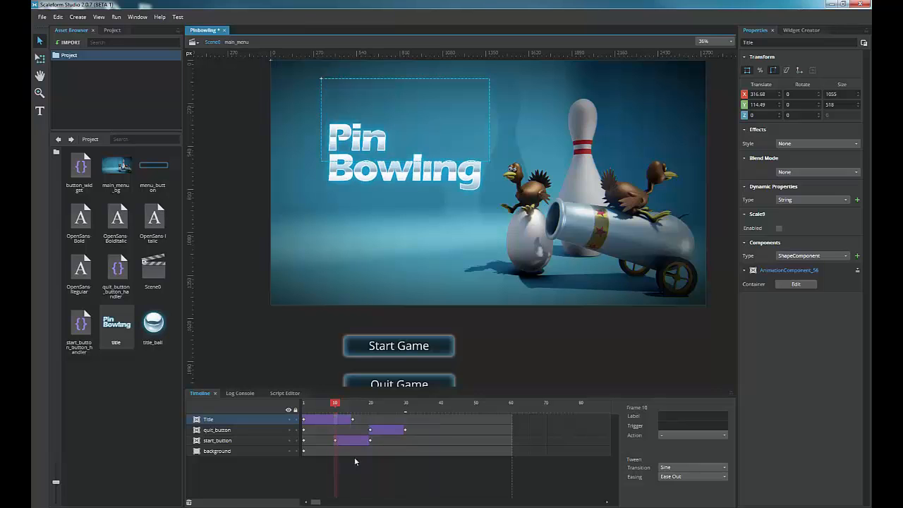
pyautogui.moveTo(335, 405); pyautogui.dragTo(291, 412)
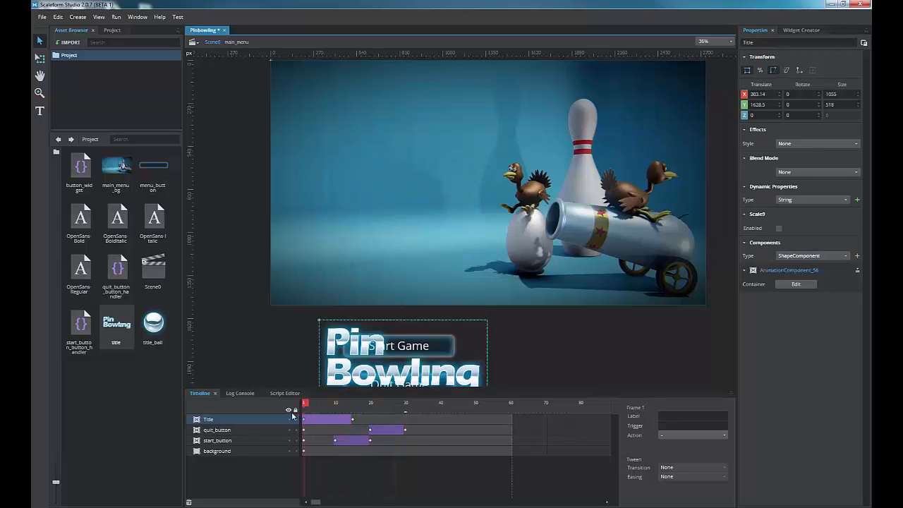
# - Open the Title animation for editing from frame 15 and save the project
pyautogui.click(349, 420)
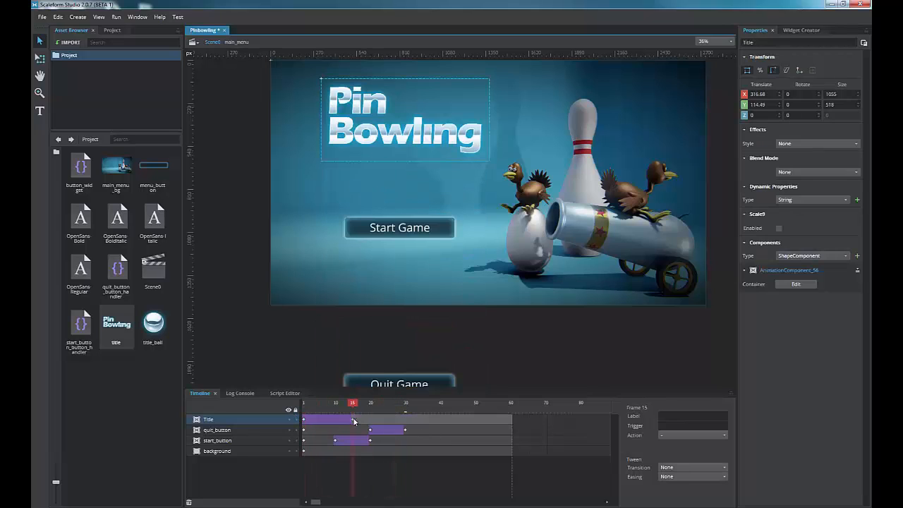
pyautogui.doubleClick(385, 139)
pyautogui.hotkey('ctrl', 's')
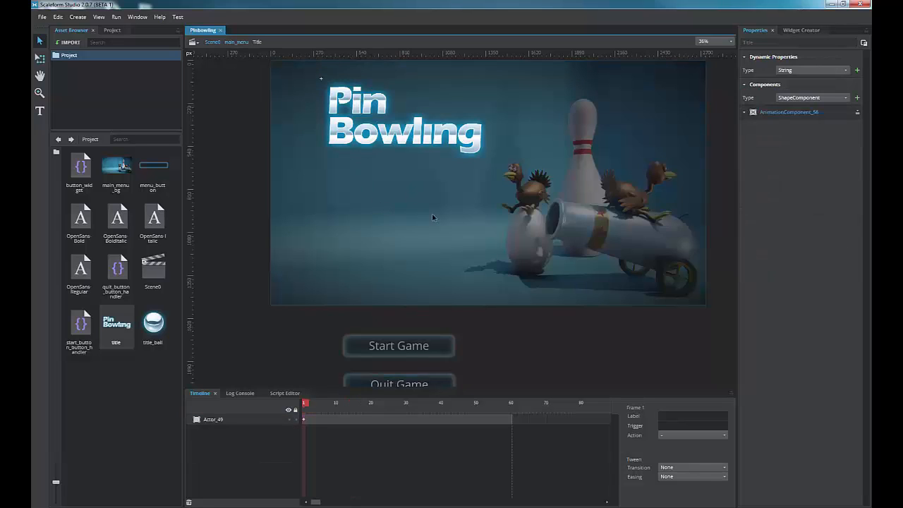
# - Place the title_ball image in the Title animation just above the "i" of "Bowling"
pyautogui.moveTo(436, 187); pyautogui.dragTo(428, 256)
pyautogui.click(155, 335)
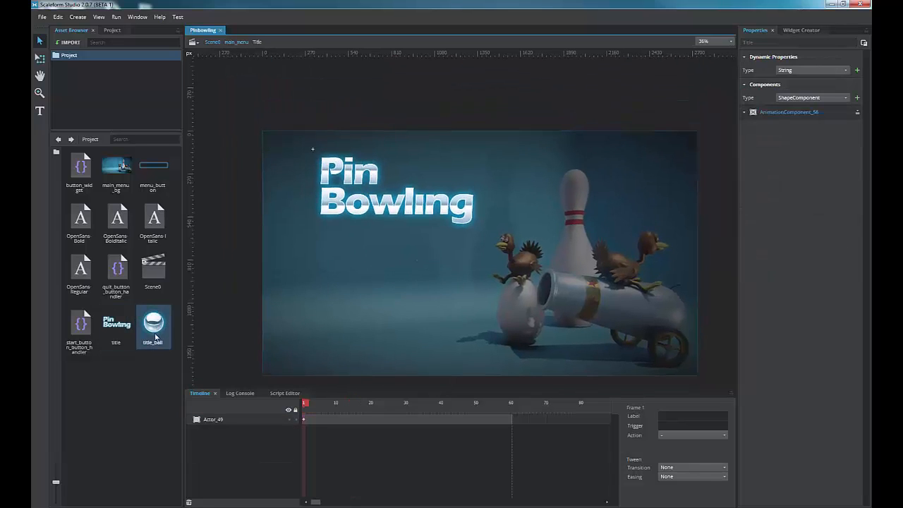
pyautogui.moveTo(155, 336); pyautogui.dragTo(405, 210)
pyautogui.scroll(4, 429, 174)
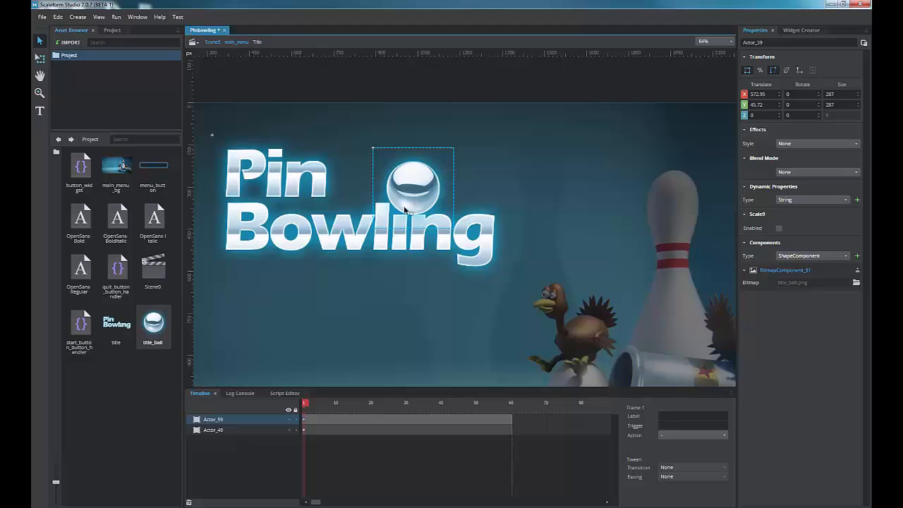
# - Rename the newly placed ball image's actor as ball
pyautogui.click(314, 420)
pyautogui.click(331, 420)
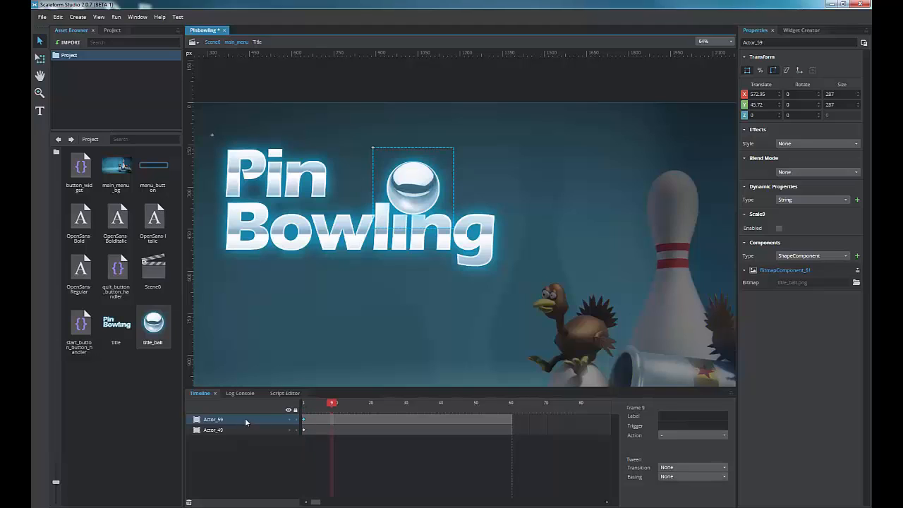
pyautogui.click(769, 42)
pyautogui.doubleClick(769, 43)
pyautogui.write('ba')
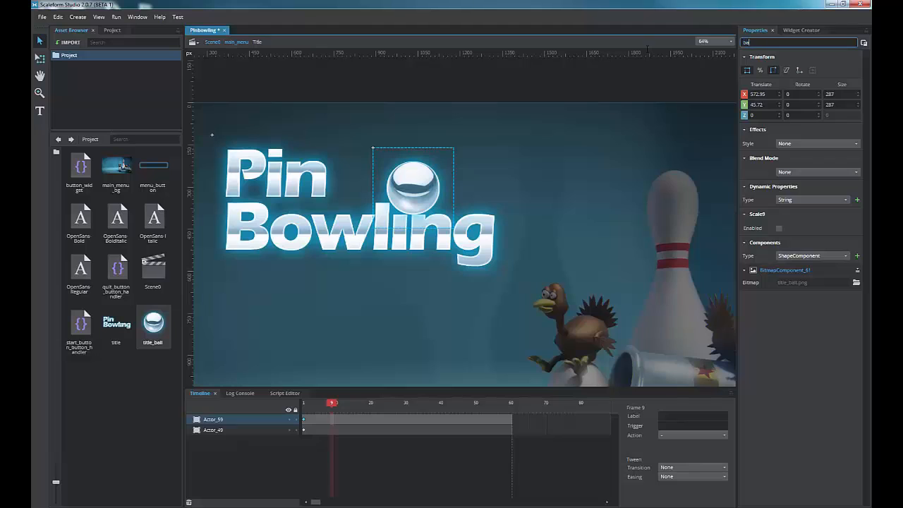
pyautogui.write('ll')
pyautogui.press('Return')
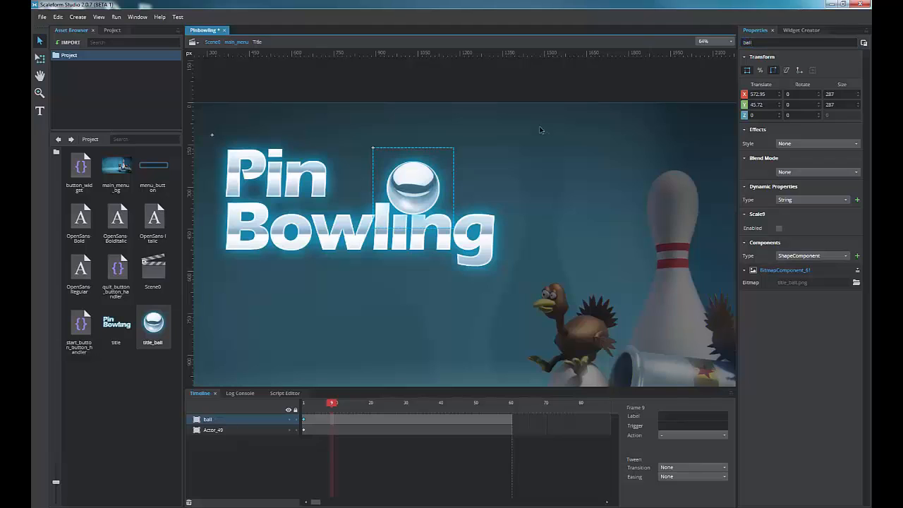
# - Rename the title text image's actor as titleimage
pyautogui.click(222, 429)
pyautogui.doubleClick(766, 43)
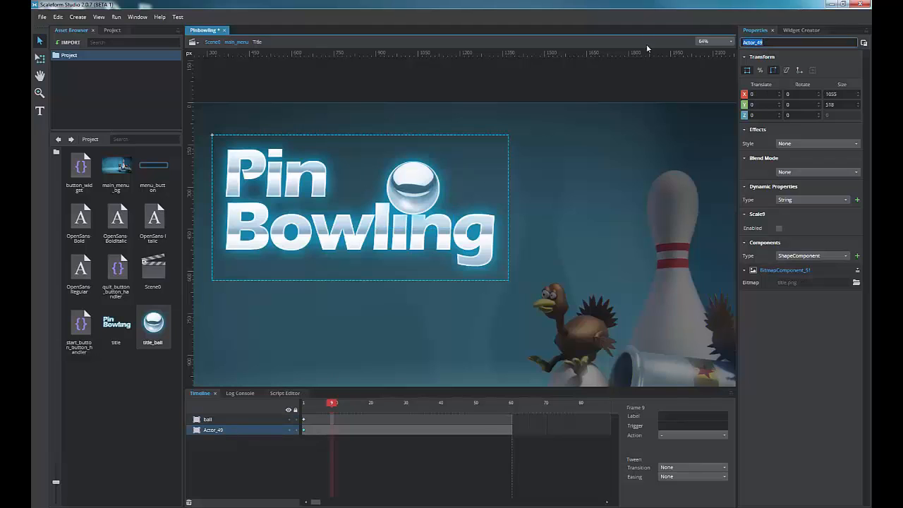
pyautogui.write('titleimage')
pyautogui.press('Return')
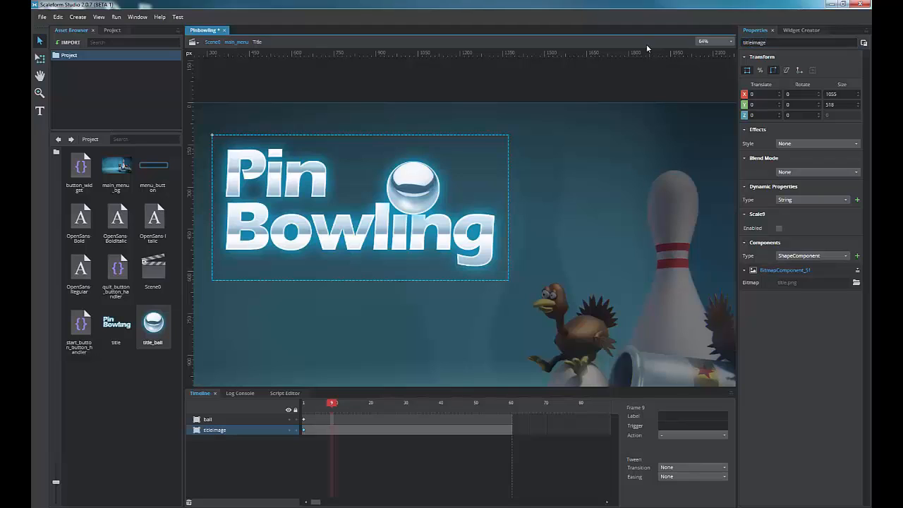
# - Assign the Stop action to frame 1 of the ball layer
pyautogui.click(319, 419)
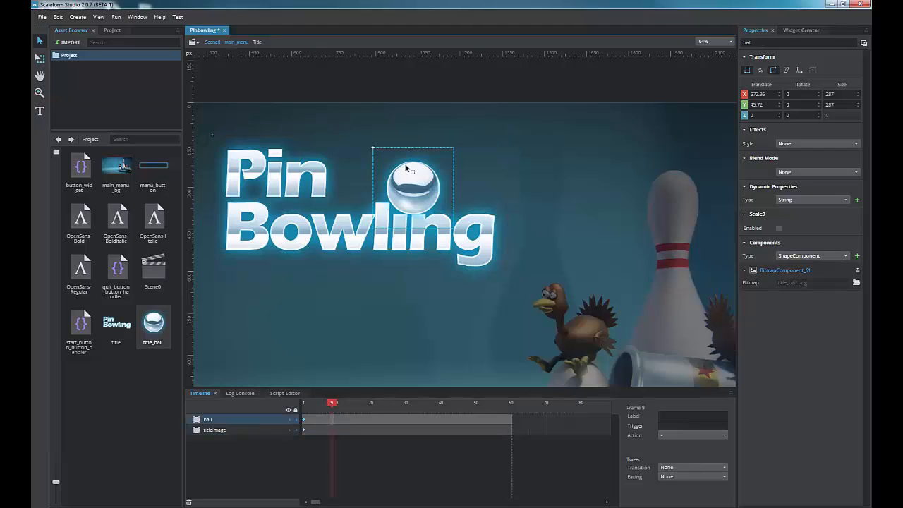
pyautogui.click(311, 418)
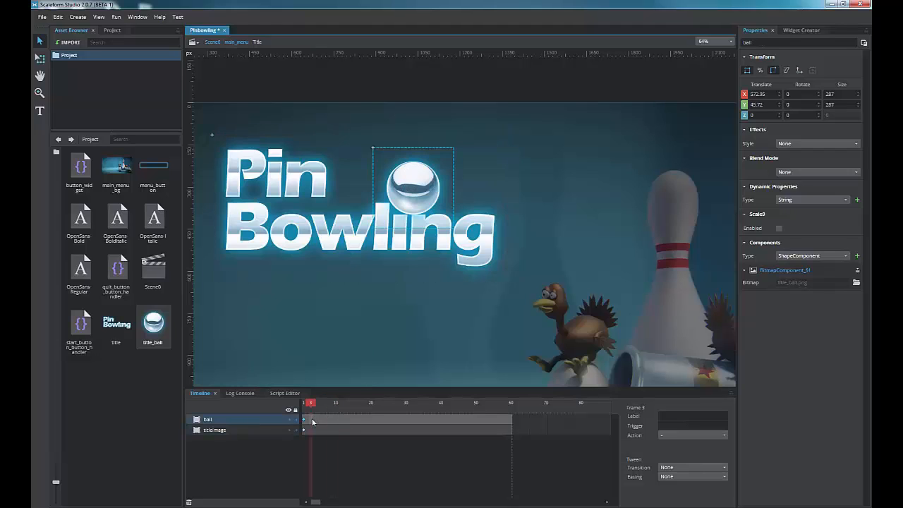
pyautogui.moveTo(309, 405); pyautogui.dragTo(299, 406)
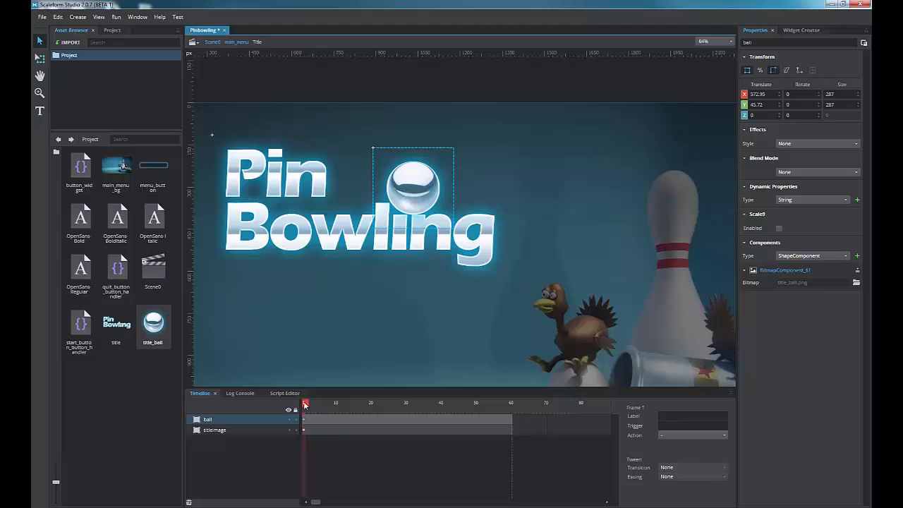
pyautogui.click(668, 435)
pyautogui.click(674, 453)
# - Add a keyframe at frame 10 of the ball layer and set the ball's Y position there to 10
pyautogui.click(335, 421)
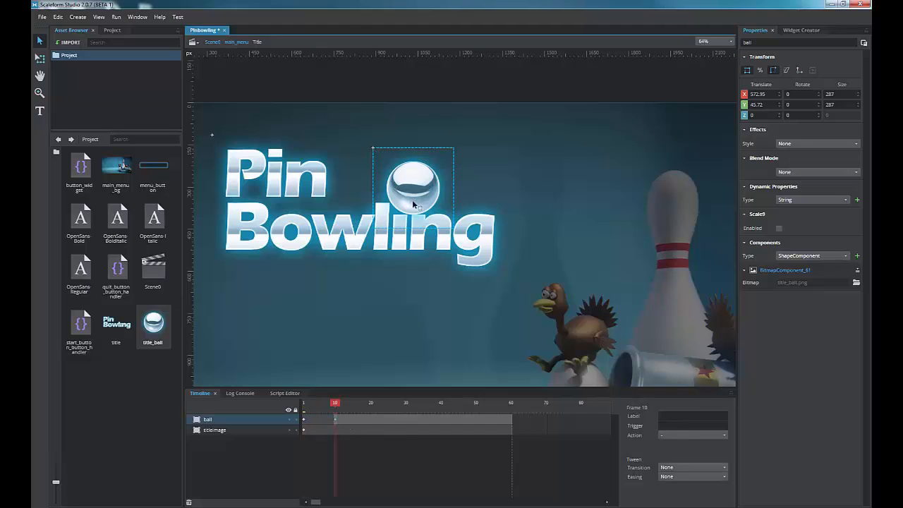
pyautogui.click(779, 106)
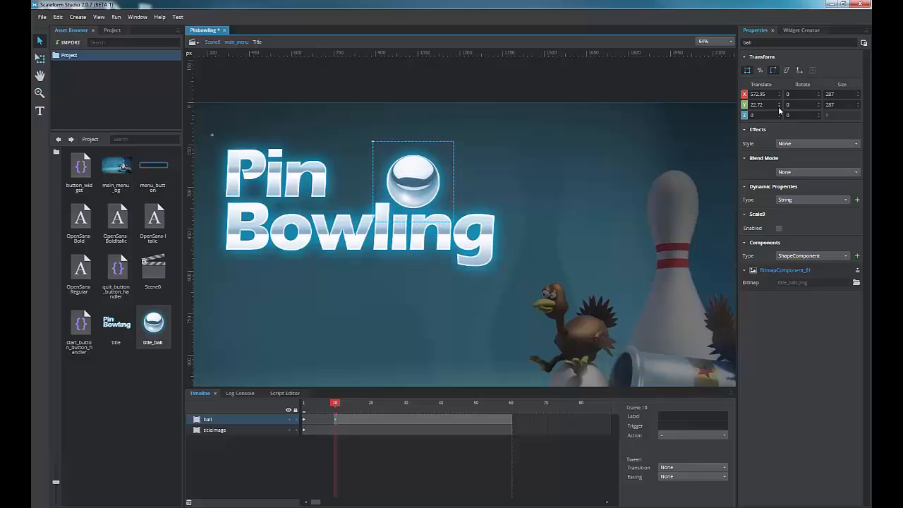
pyautogui.click(779, 106)
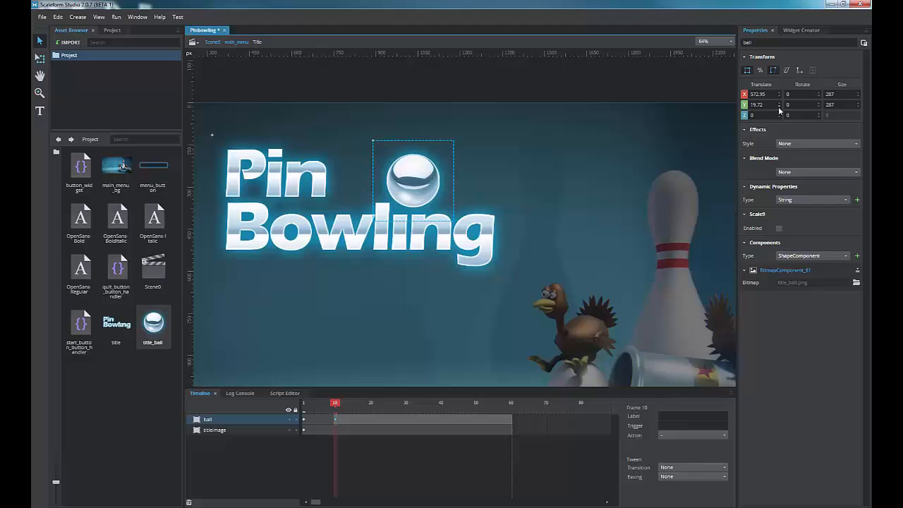
pyautogui.click(779, 106)
pyautogui.write('10')
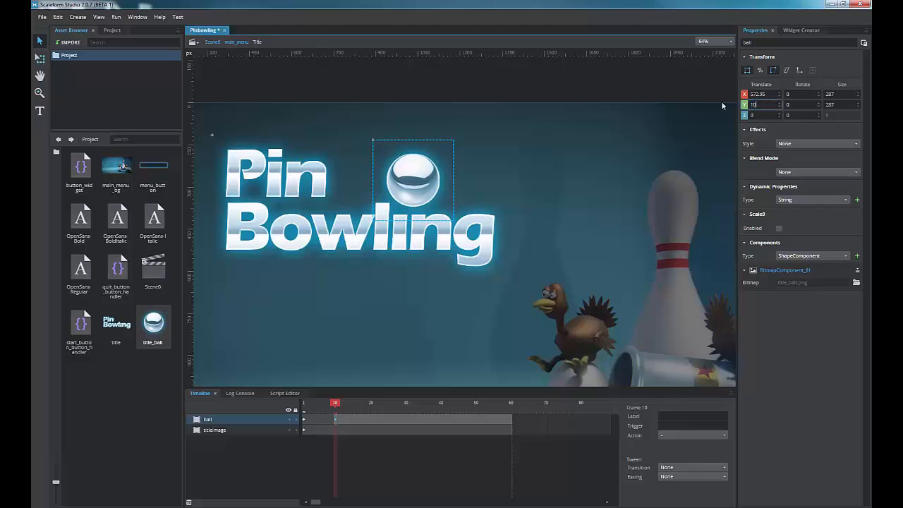
pyautogui.press('Return')
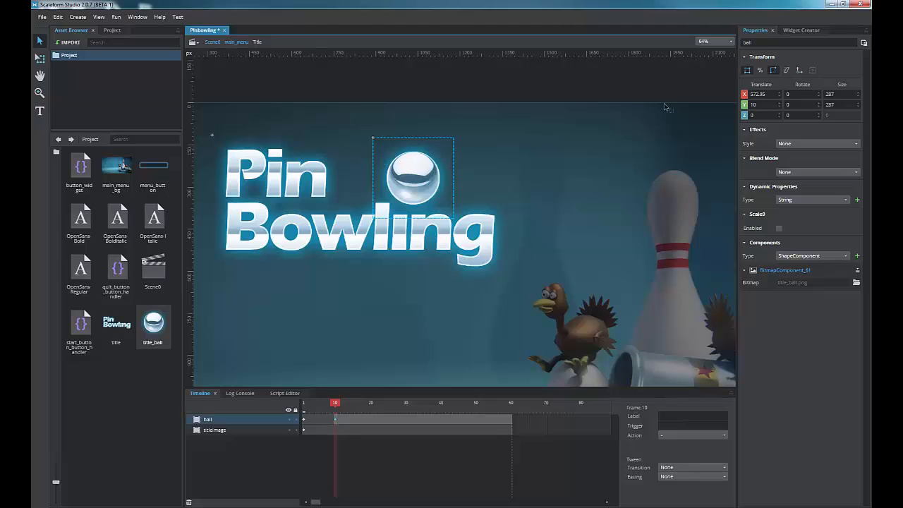
# - Copy the ball's starting Y position from its frame 1 keyframe
pyautogui.doubleClick(763, 93)
pyautogui.click(342, 421)
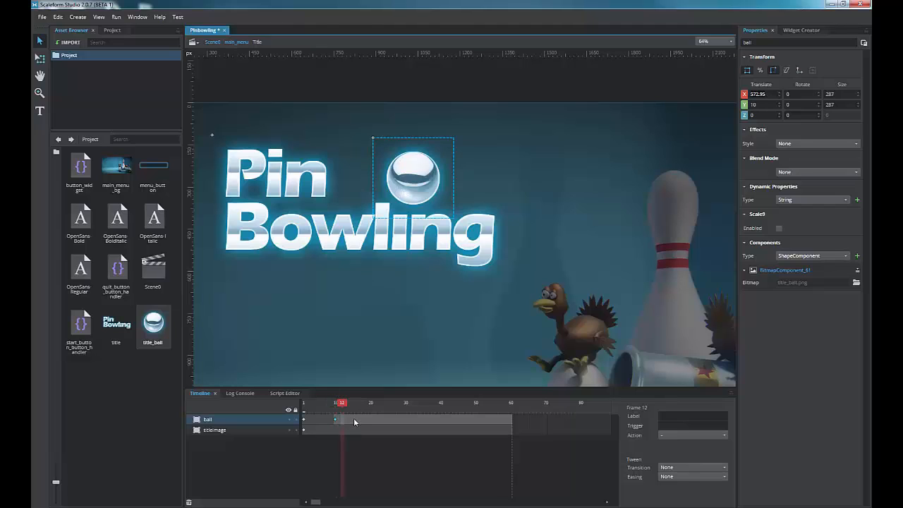
pyautogui.click(353, 417)
pyautogui.click(304, 421)
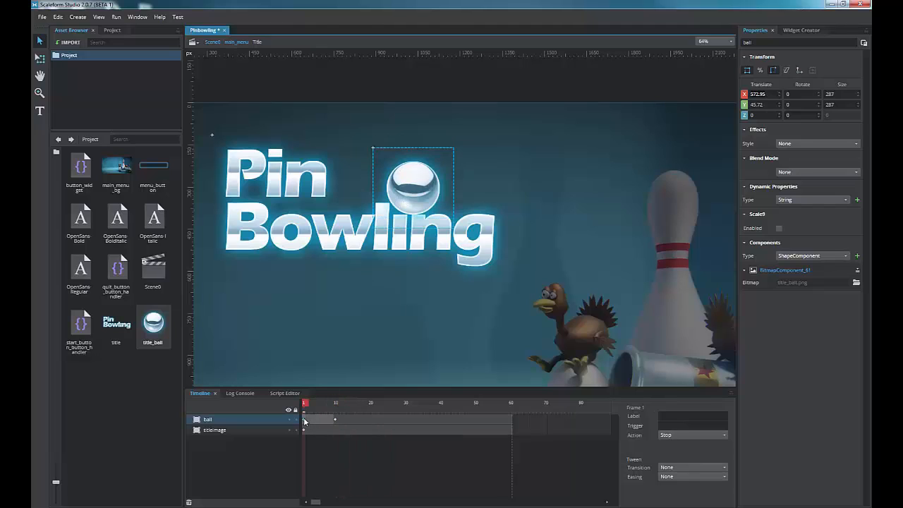
pyautogui.click(758, 104)
pyautogui.hotkey('ctrl', 'c')
pyautogui.write('10')
# - Insert a keyframe at frame 15 of the ball layer and paste 45.72 as its Y position
pyautogui.click(355, 417)
pyautogui.click(349, 419)
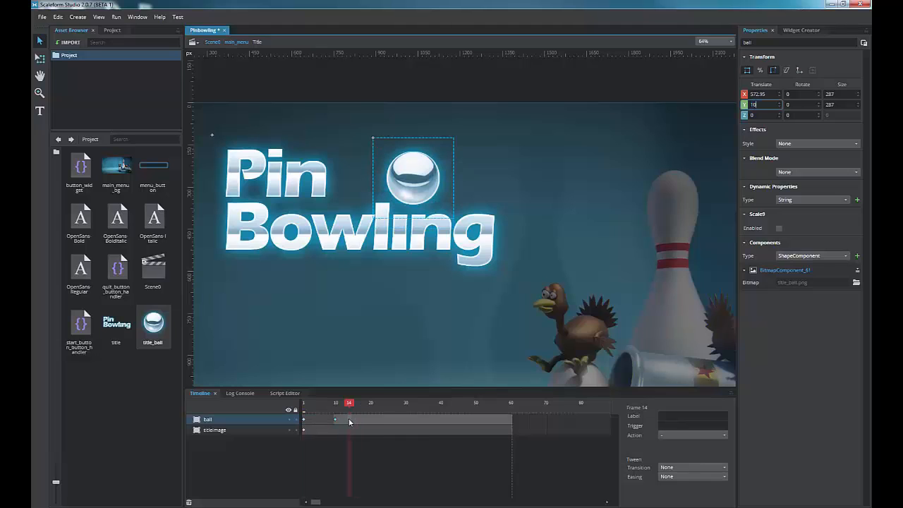
pyautogui.click(352, 418)
pyautogui.rightClick(358, 423)
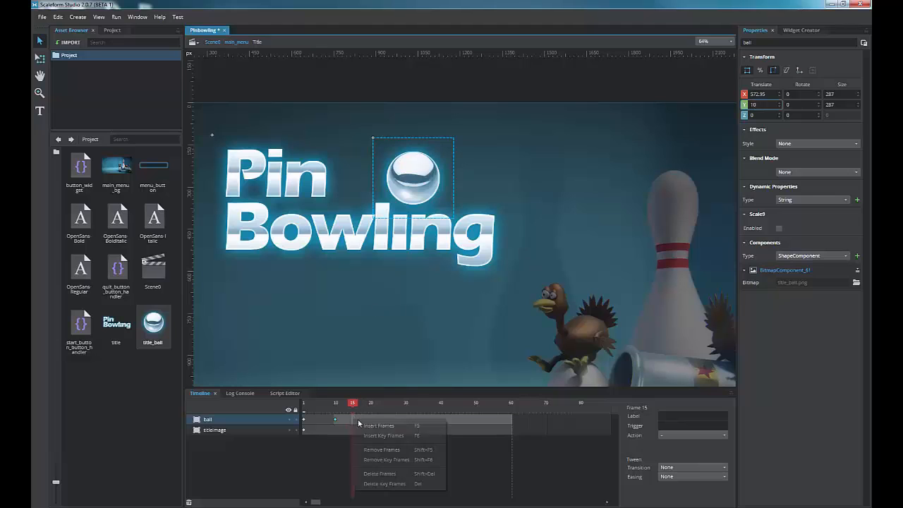
pyautogui.click(386, 435)
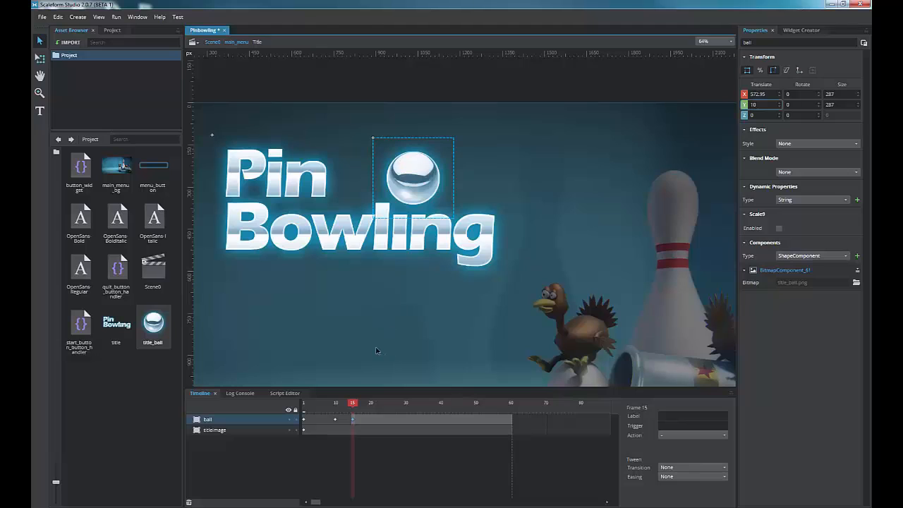
pyautogui.moveTo(731, 106); pyautogui.dragTo(729, 106)
pyautogui.hotkey('ctrl', 'v')
pyautogui.press('Return')
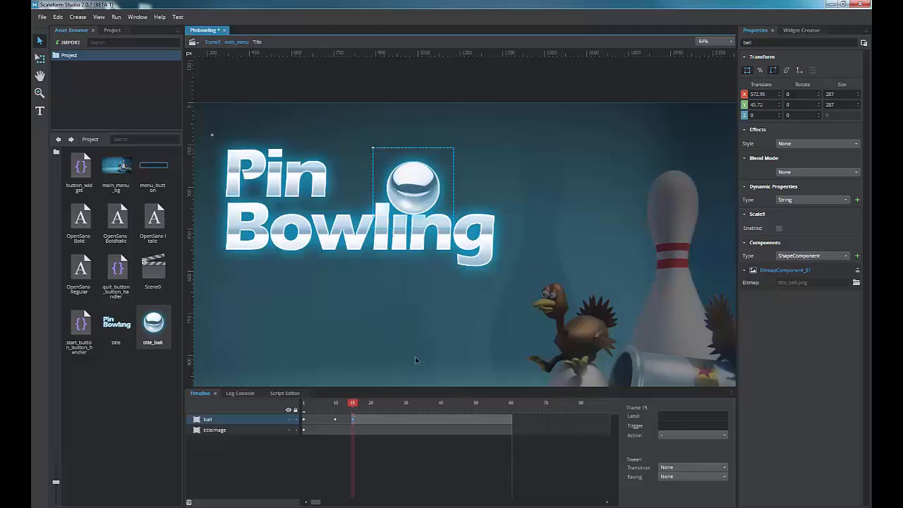
# - Insert a keyframe at frame 18 of the ball layer and set its Y position to 20
pyautogui.click(365, 418)
pyautogui.click(364, 421)
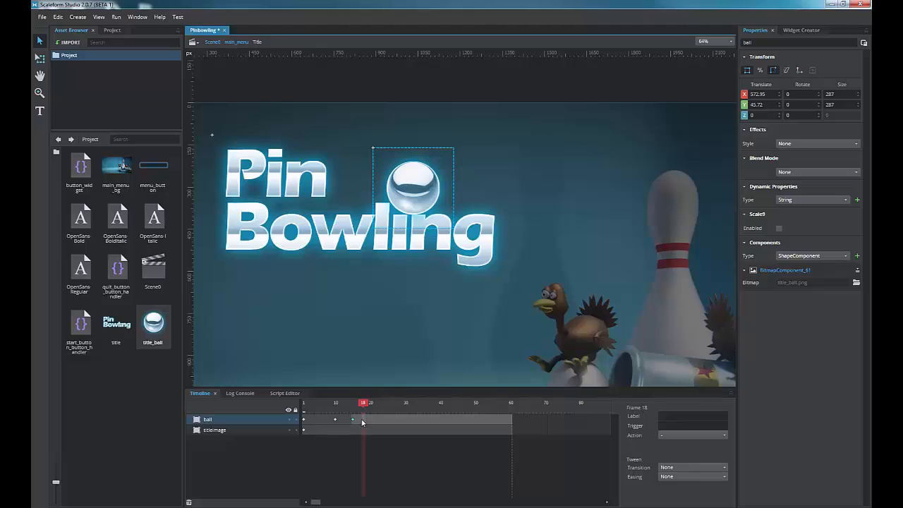
pyautogui.rightClick(363, 418)
pyautogui.click(377, 435)
pyautogui.moveTo(771, 105); pyautogui.dragTo(704, 110)
pyautogui.write('20')
pyautogui.press('Return')
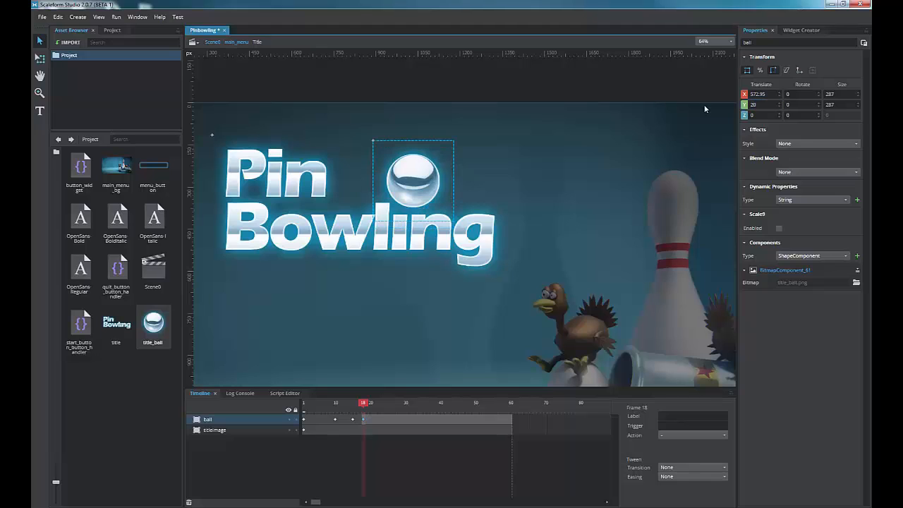
# - Insert a keyframe at frame 20 of the ball layer and set its Y position to 45.72
pyautogui.click(370, 419)
pyautogui.rightClick(371, 418)
pyautogui.click(393, 438)
pyautogui.click(758, 105)
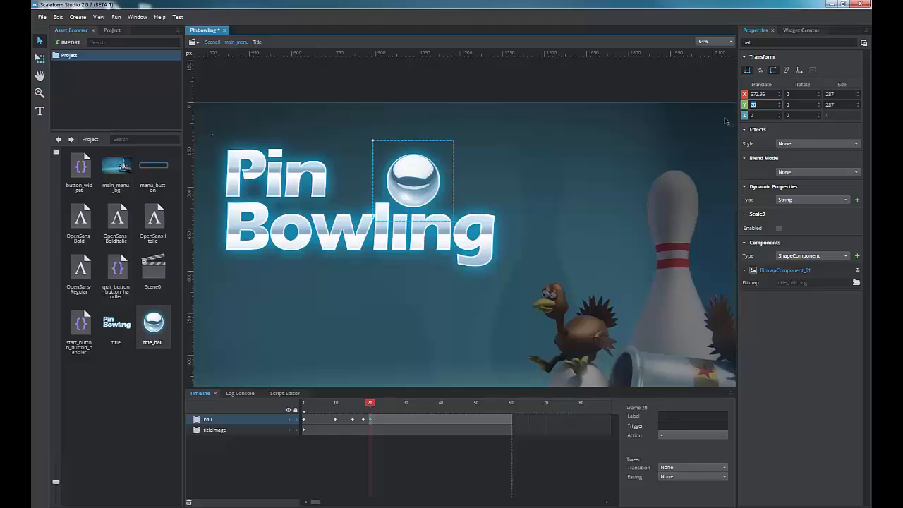
pyautogui.write('45.72')
pyautogui.press('Return')
# - Insert a keyframe at frame 21 of the ball layer and set its Y position to 40, copying the original Y value first
pyautogui.click(375, 420)
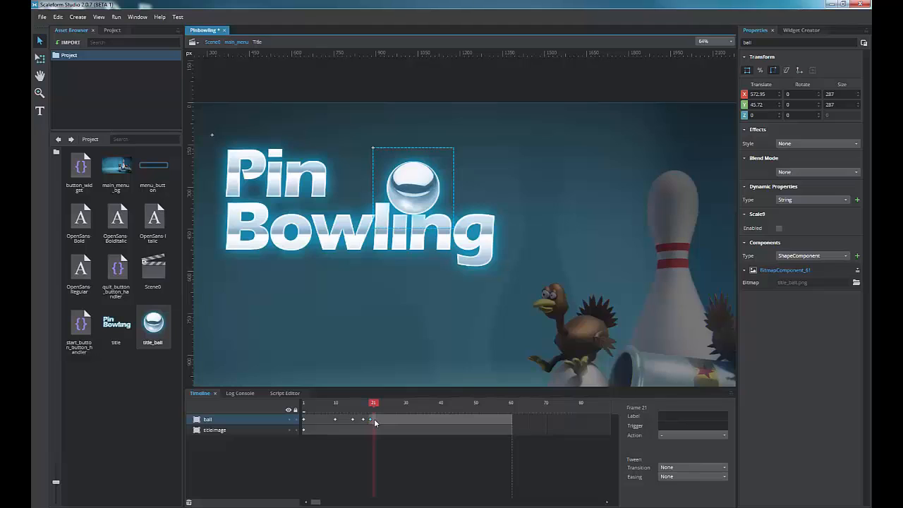
pyautogui.rightClick(375, 422)
pyautogui.click(393, 435)
pyautogui.moveTo(769, 104); pyautogui.dragTo(730, 106)
pyautogui.hotkey('ctrl', 'c')
pyautogui.write('40')
pyautogui.press('Return')
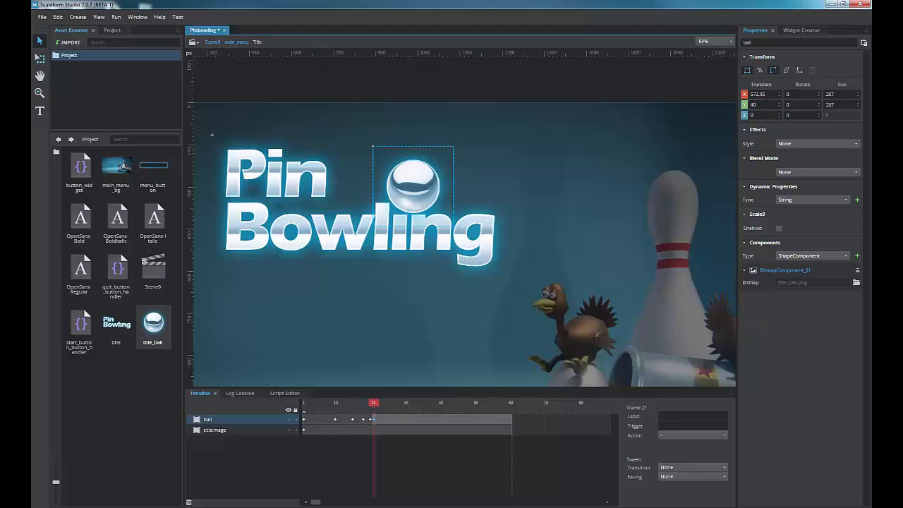
# - Insert a keyframe at frame 22 of the ball layer and paste 45.72 as its Y position
pyautogui.click(378, 421)
pyautogui.rightClick(377, 421)
pyautogui.click(415, 427)
pyautogui.moveTo(770, 104); pyautogui.dragTo(704, 103)
pyautogui.hotkey('ctrl', 'v')
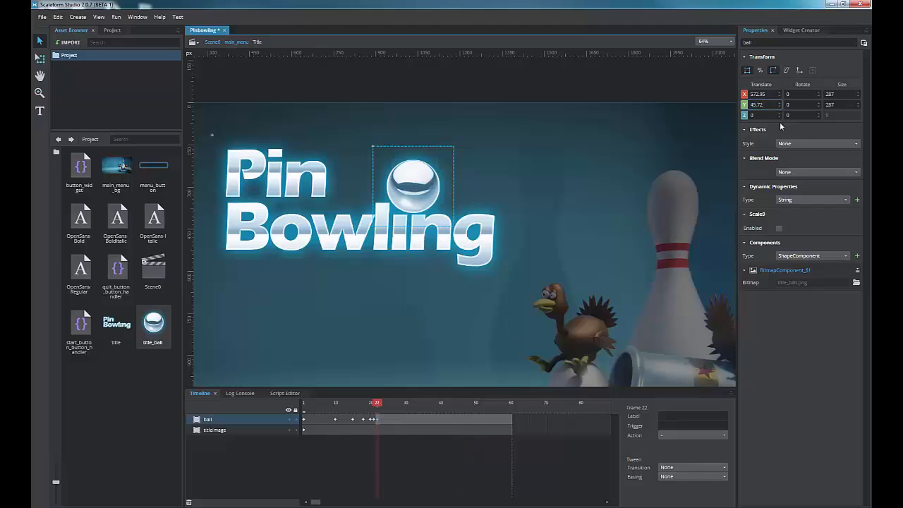
pyautogui.press('Return')
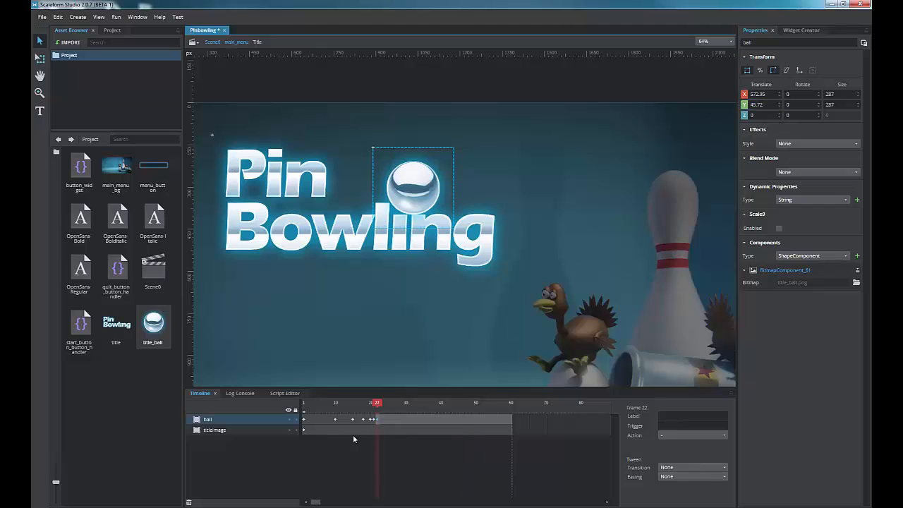
# - Apply a Sine tween transition to the ball layer's frames 1 to 21 and check the motion at frame 6
pyautogui.click(304, 420)
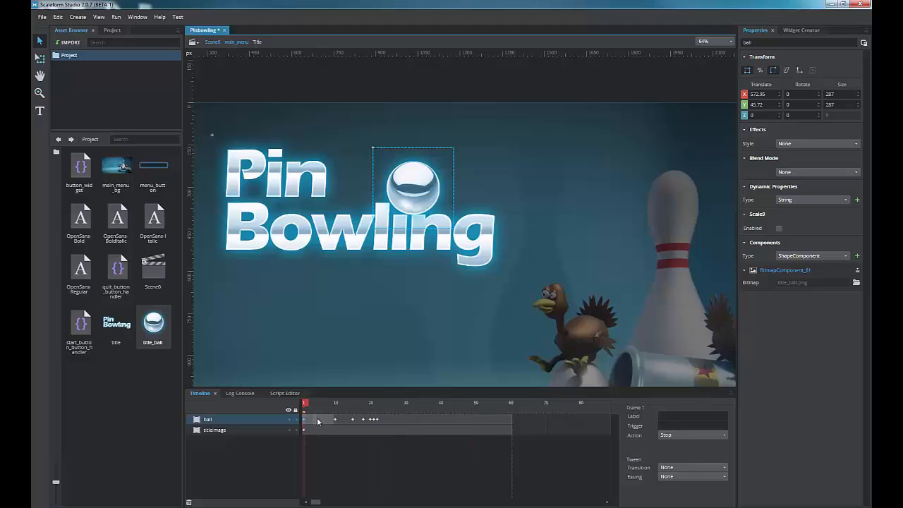
pyautogui.moveTo(378, 421); pyautogui.dragTo(297, 421)
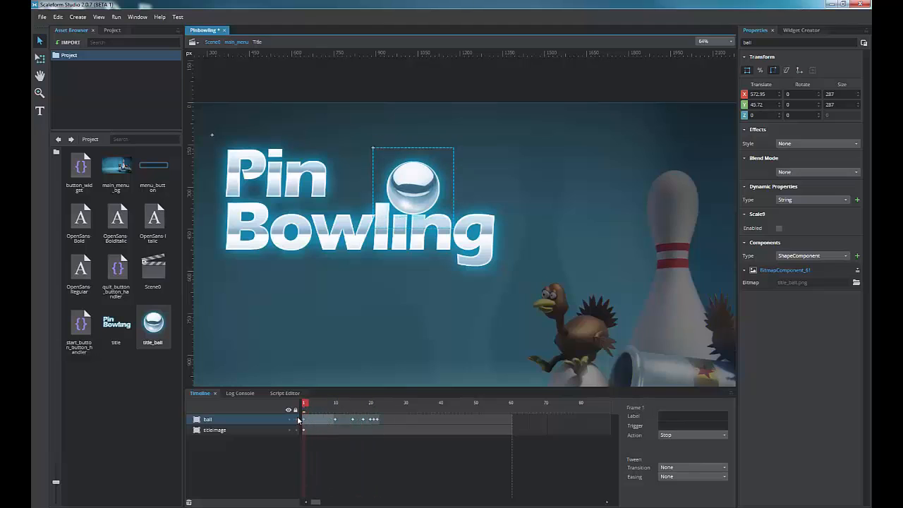
pyautogui.click(374, 421)
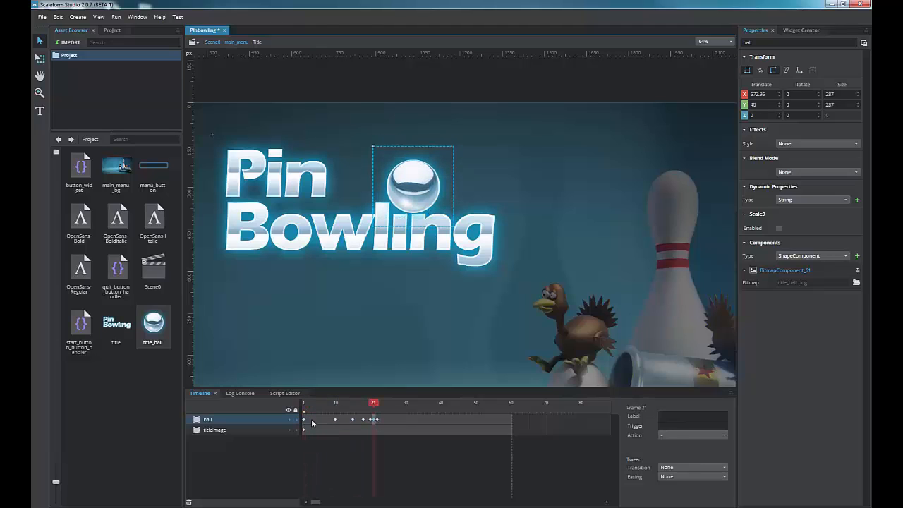
pyautogui.moveTo(304, 420); pyautogui.dragTo(374, 421)
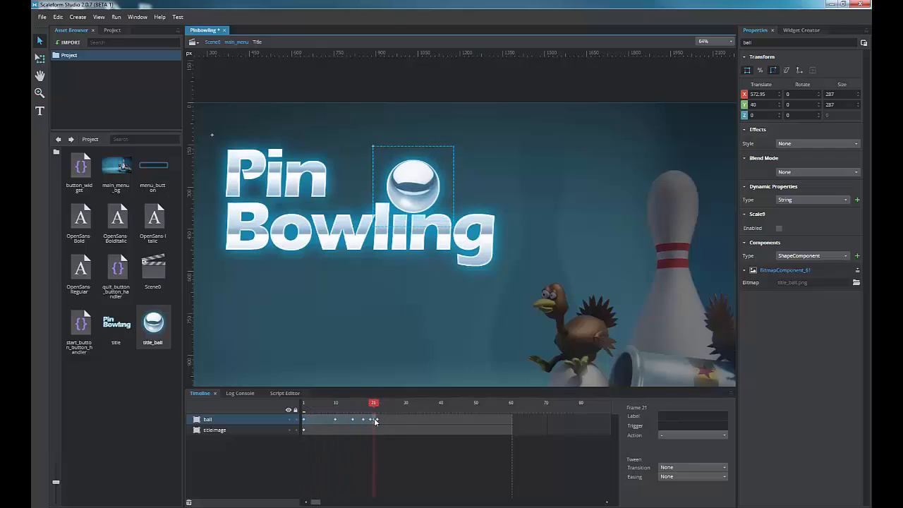
pyautogui.click(668, 471)
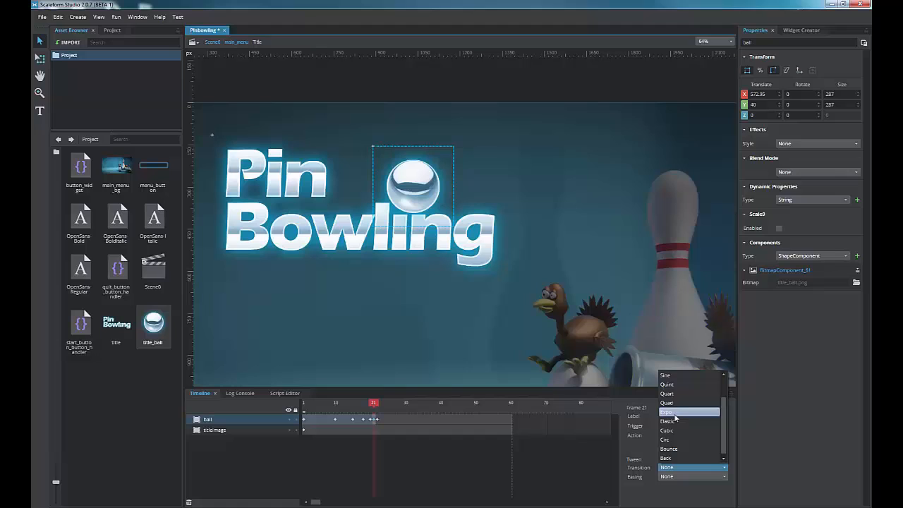
pyautogui.click(671, 376)
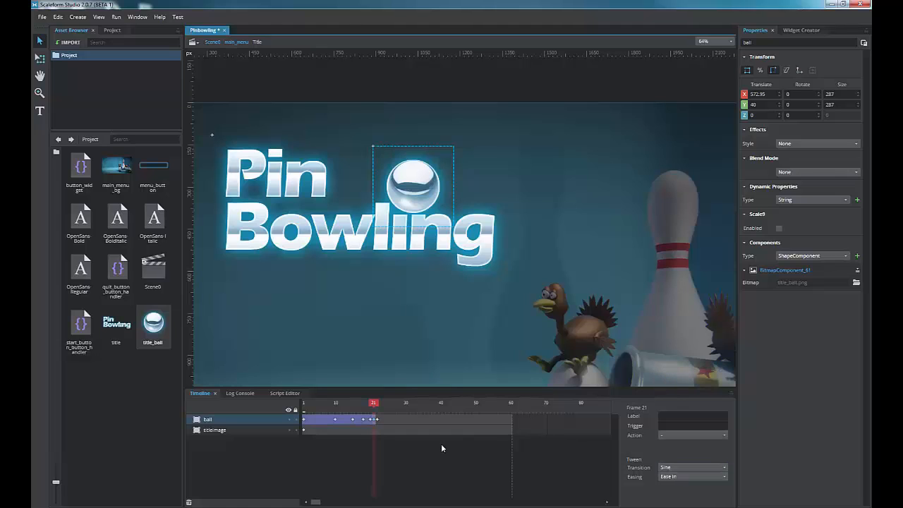
pyautogui.click(322, 423)
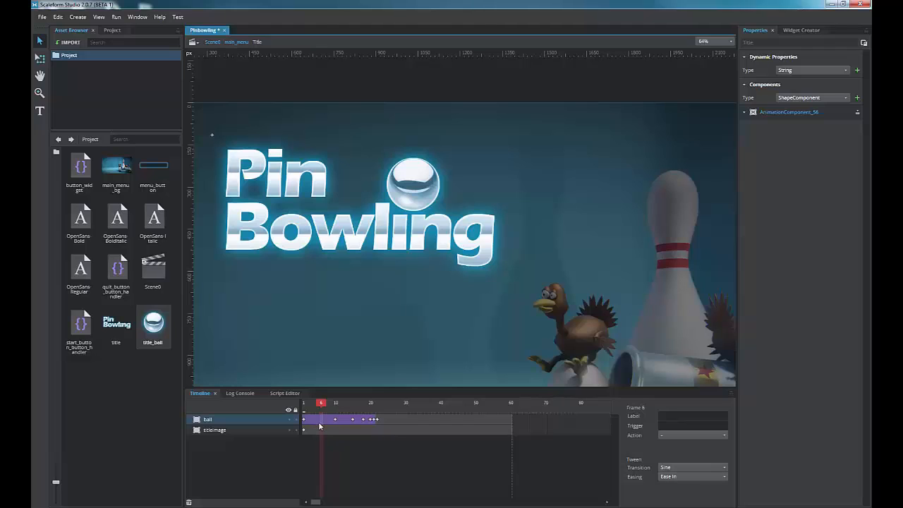
# - Set the easing of the ball's first tween to Ease Out and that of the tween at frame 17 to Ease In
pyautogui.click(674, 476)
pyautogui.click(674, 461)
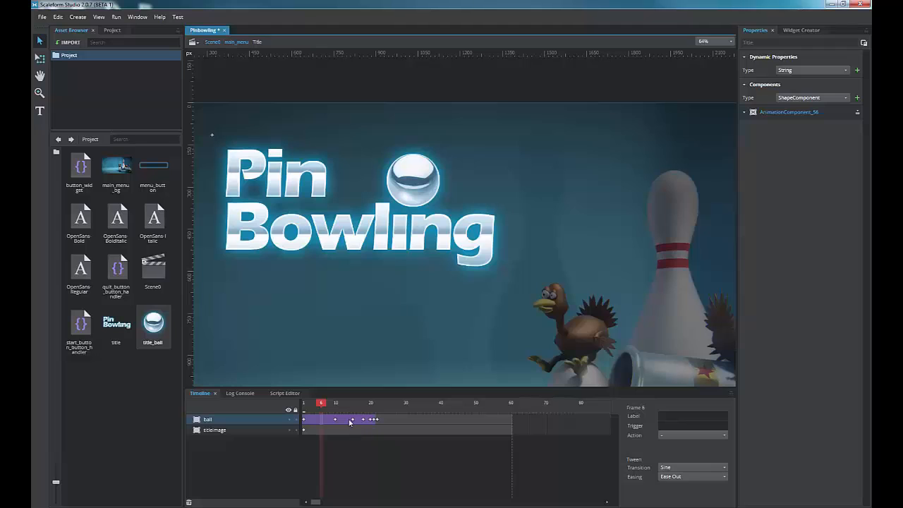
pyautogui.click(347, 421)
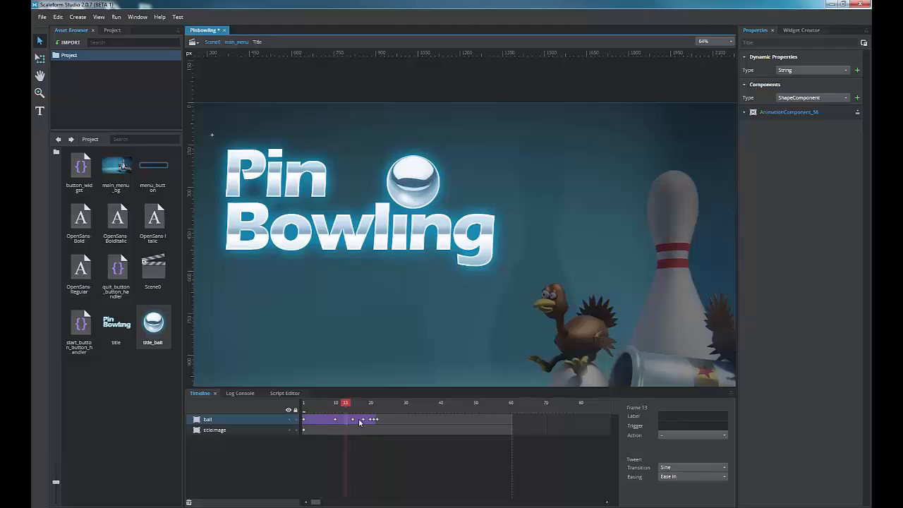
pyautogui.click(360, 422)
pyautogui.click(670, 477)
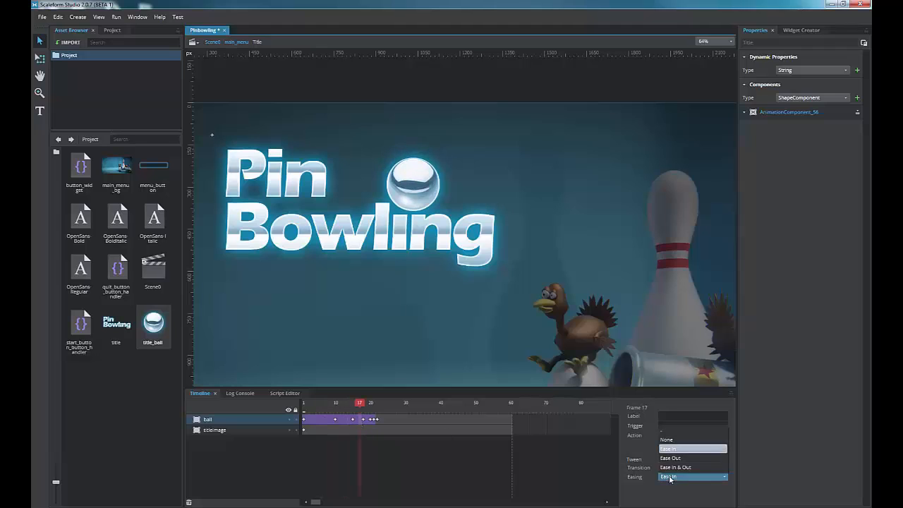
pyautogui.click(693, 448)
# - Inspect the ball tween settings at frames 19 to 21 and review the motion by scrubbing back to frame 1
pyautogui.click(367, 421)
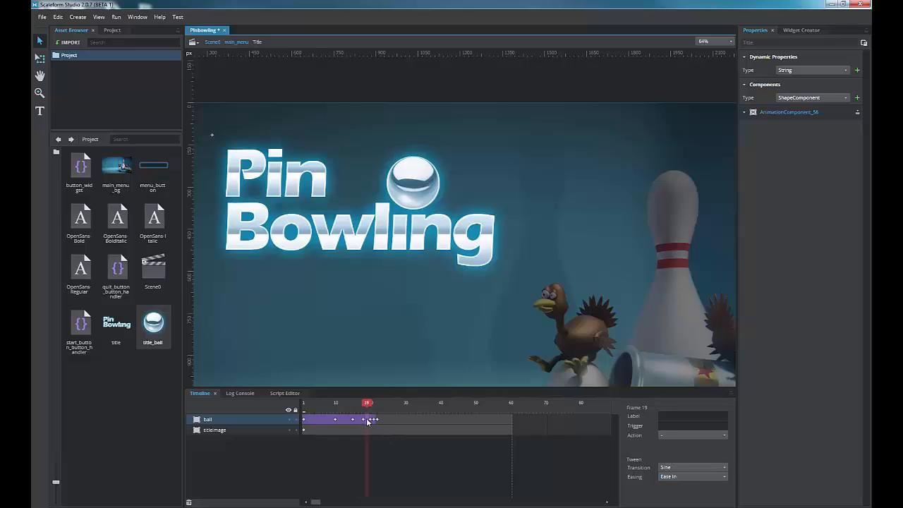
pyautogui.click(371, 421)
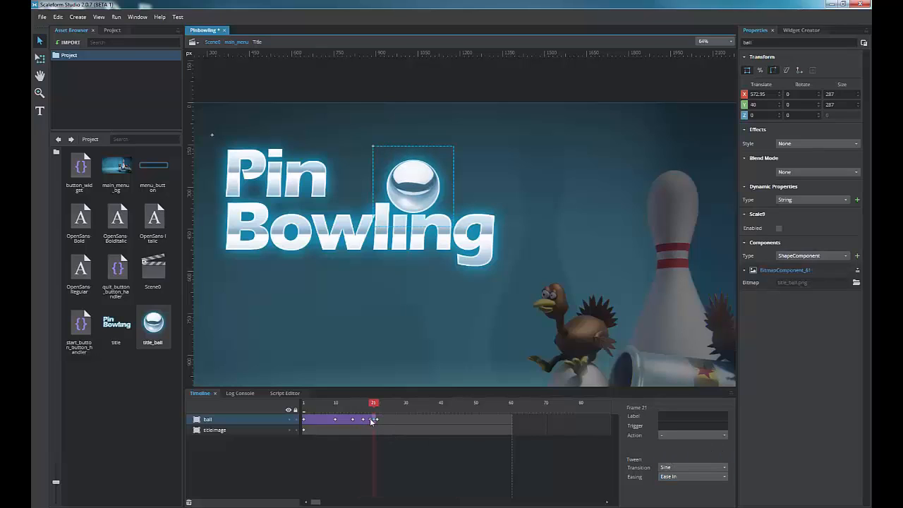
pyautogui.click(369, 404)
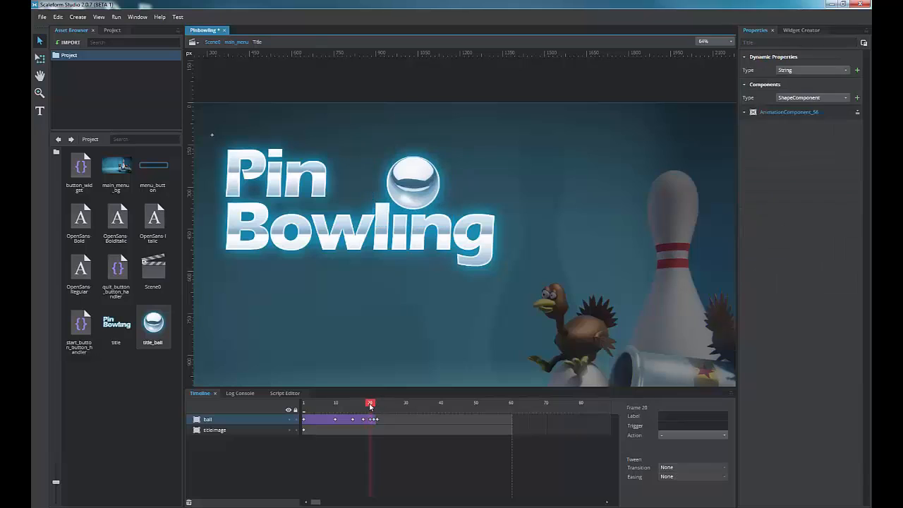
pyautogui.click(371, 421)
pyautogui.moveTo(371, 408); pyautogui.dragTo(304, 408)
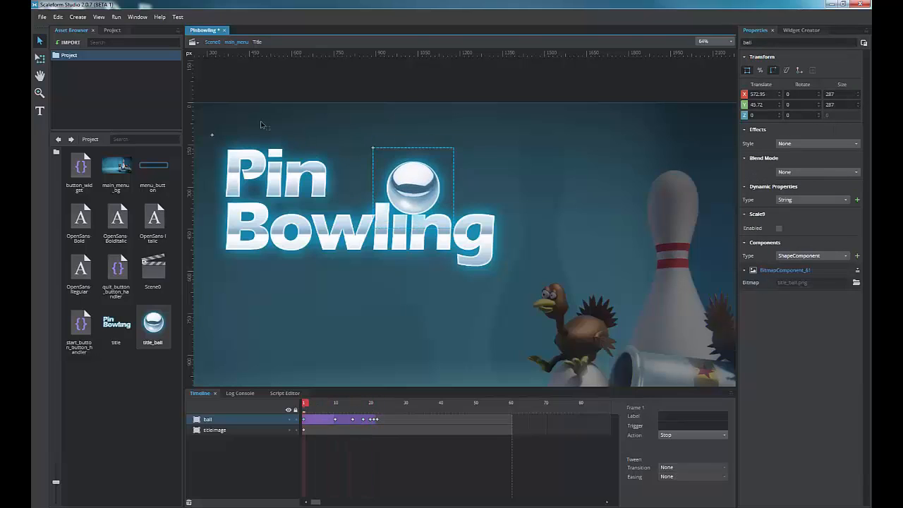
pyautogui.hotkey('ctrl', 's')
# - Assign a Stop action to frame 22 of the Title container's timeline
pyautogui.click(378, 420)
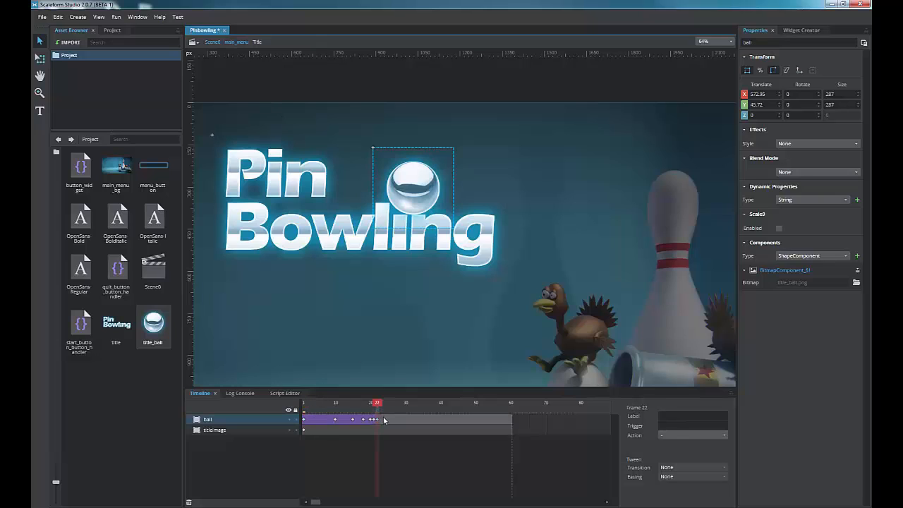
pyautogui.click(674, 435)
pyautogui.click(672, 456)
pyautogui.moveTo(377, 403)
pyautogui.mouseDown()
pyautogui.moveTo(290, 399)
pyautogui.moveTo(378, 402)
pyautogui.mouseUp()
# - Reopen the Title container from main_menu and label its frame 1 "playball"
pyautogui.click(236, 42)
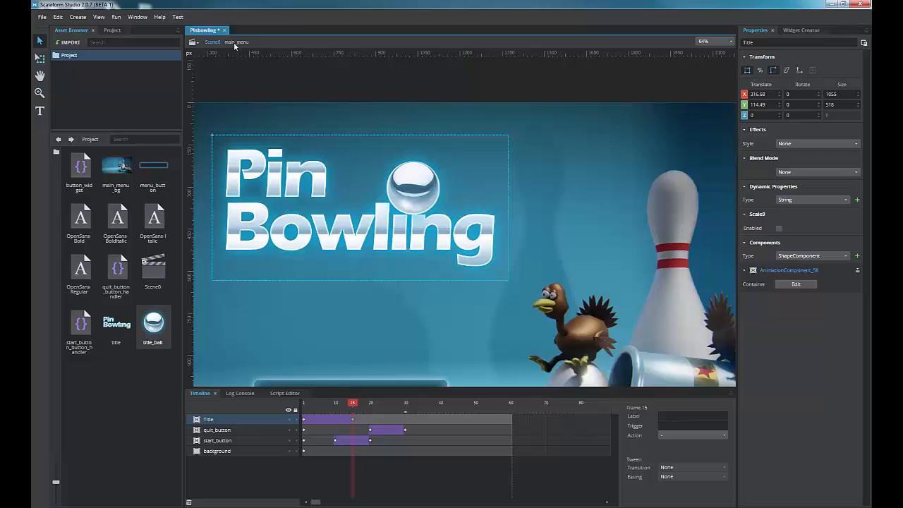
pyautogui.doubleClick(414, 171)
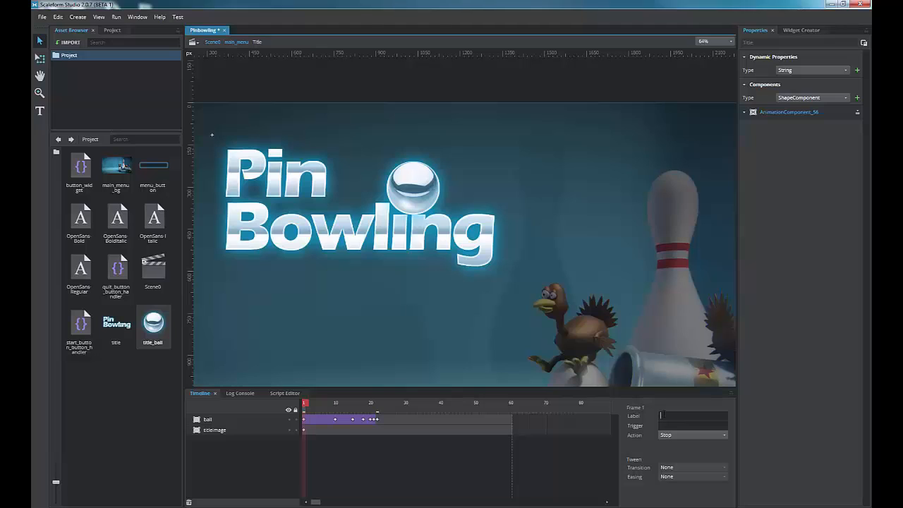
pyautogui.click(663, 415)
pyautogui.write('Playball')
# - Return to main_menu and give frame 15 a GotoAndPlay action with the target path Title
pyautogui.click(237, 42)
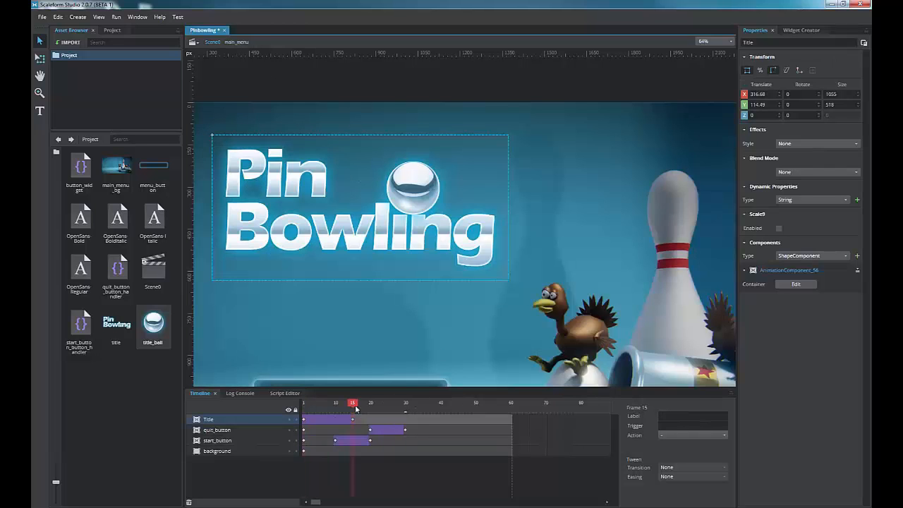
pyautogui.moveTo(355, 404)
pyautogui.mouseDown()
pyautogui.moveTo(302, 403)
pyautogui.moveTo(353, 403)
pyautogui.mouseUp()
pyautogui.click(664, 435)
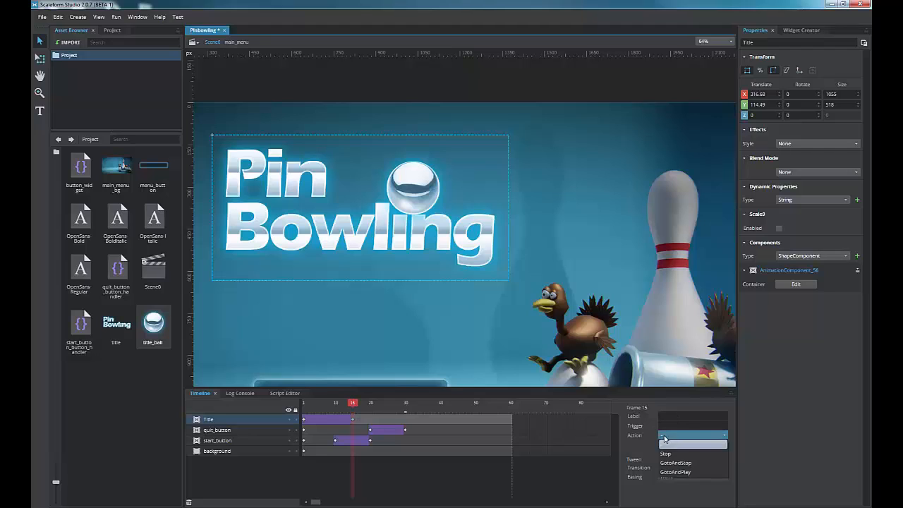
pyautogui.click(676, 472)
pyautogui.click(667, 453)
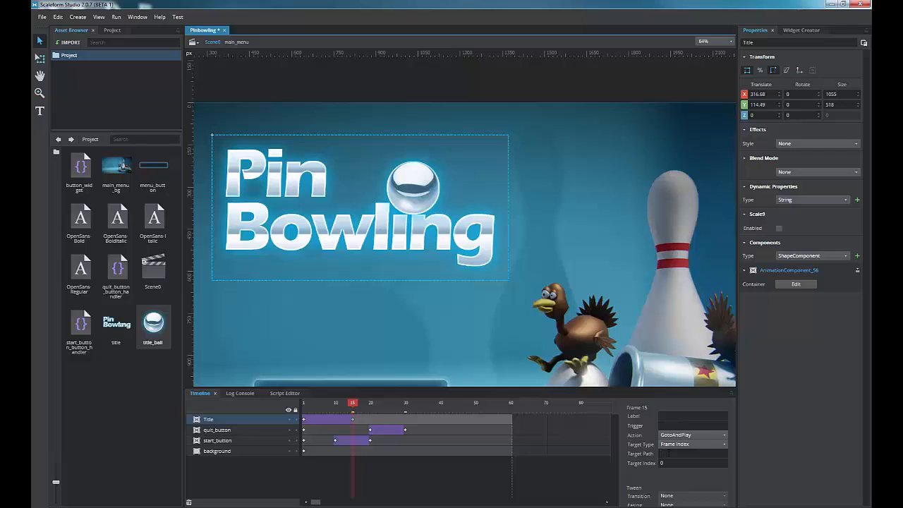
pyautogui.write('Title')
# - Change the frame 15 action's target type to Frame Label, set the target label to playball, and save the project
pyautogui.click(675, 445)
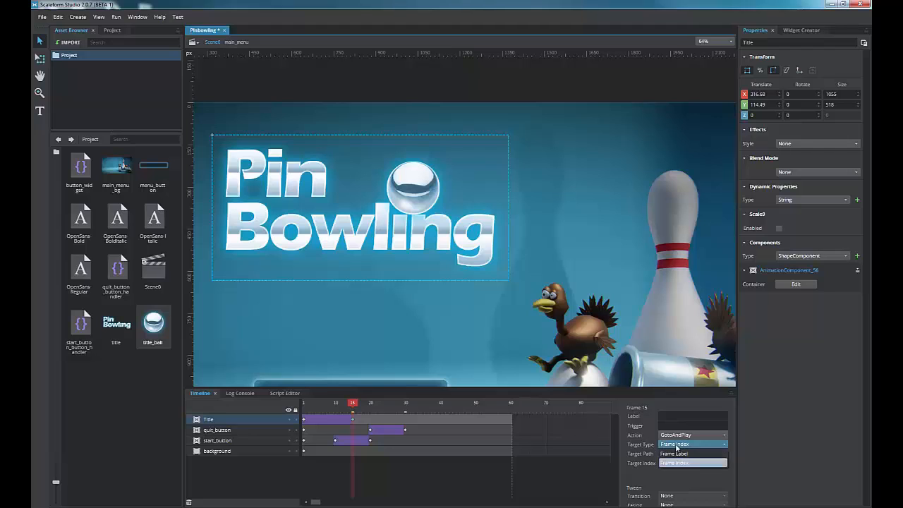
pyautogui.click(678, 453)
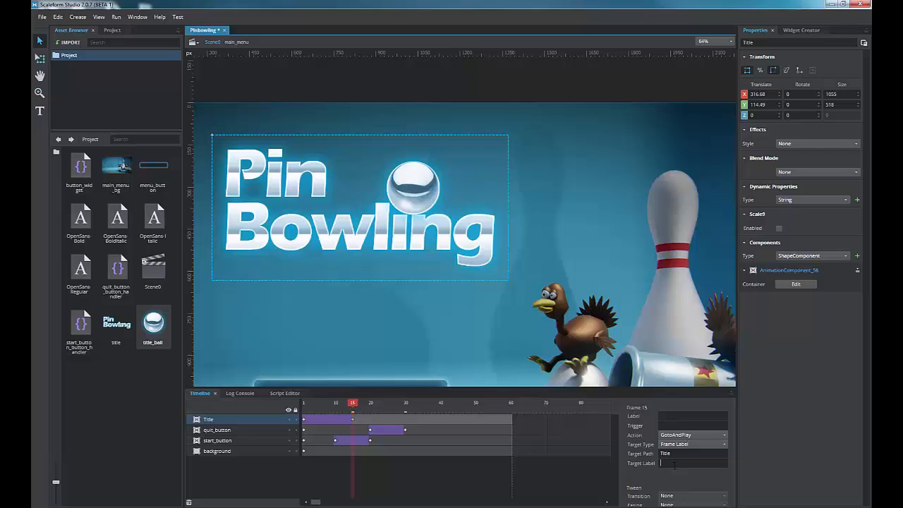
pyautogui.click(673, 465)
pyautogui.write('playball')
pyautogui.hotkey('ctrl', 's')
# - Run the project, watch the menu and ball animation in the maximized player, and return to the editor
pyautogui.click(116, 17)
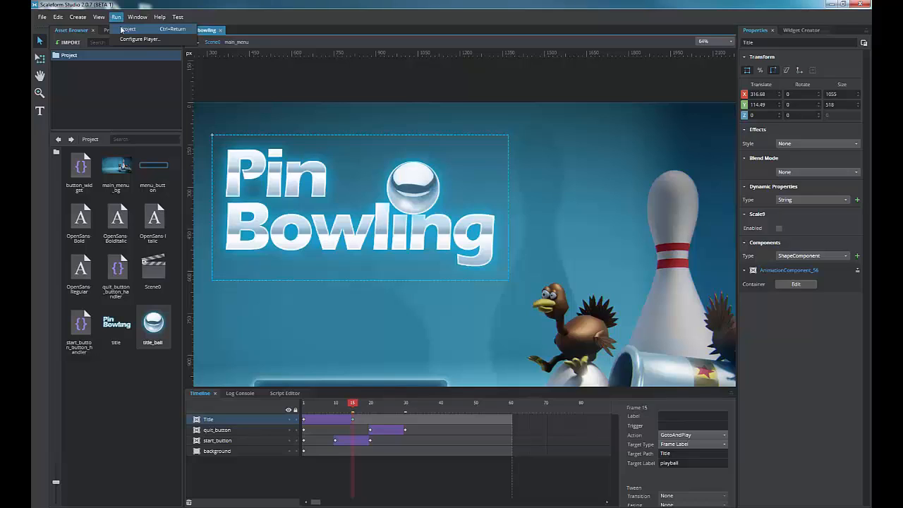
pyautogui.click(127, 30)
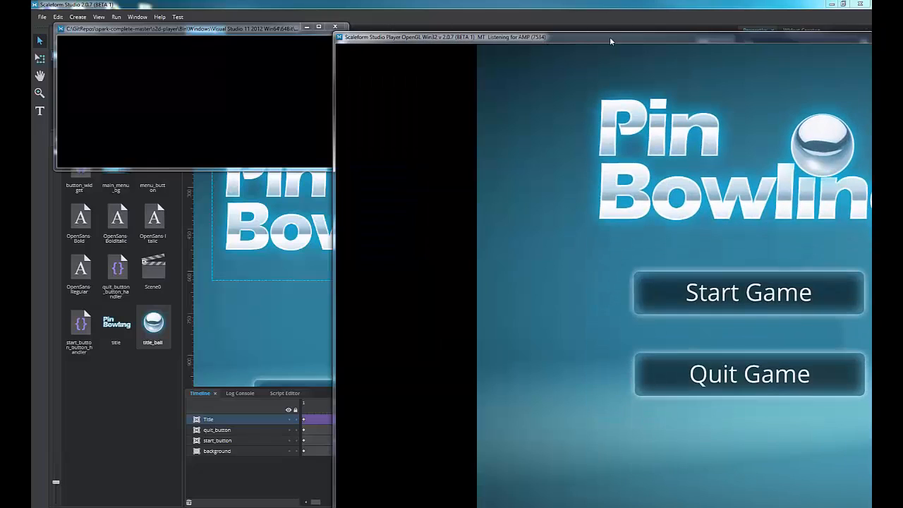
pyautogui.moveTo(609, 37); pyautogui.dragTo(395, 32)
pyautogui.doubleClick(396, 32)
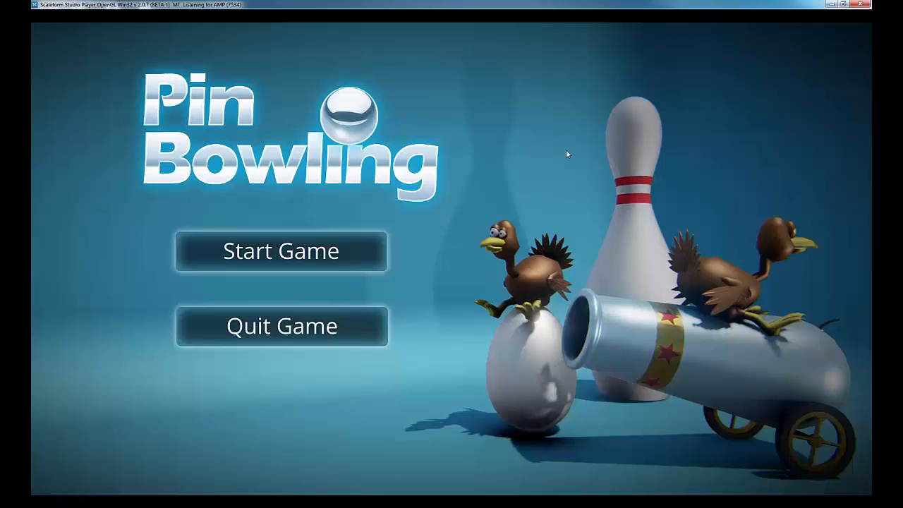
pyautogui.doubleClick(461, 3)
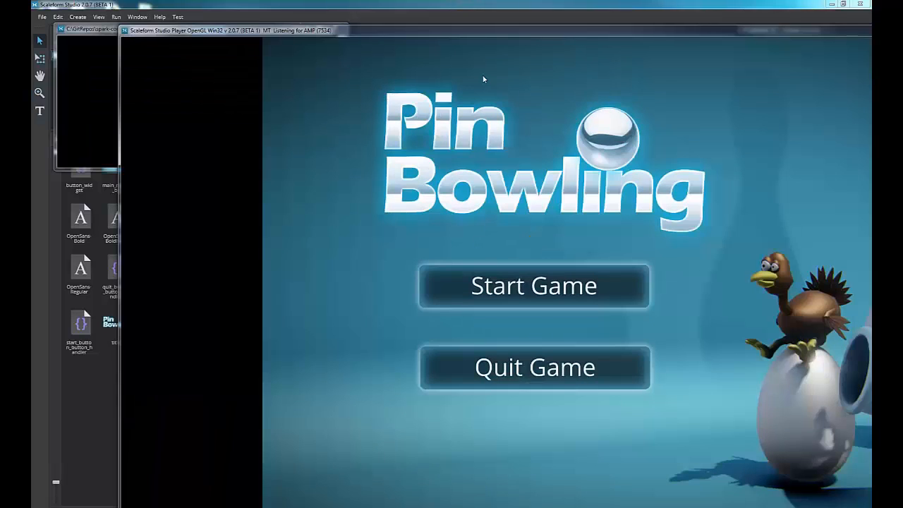
pyautogui.click(212, 18)
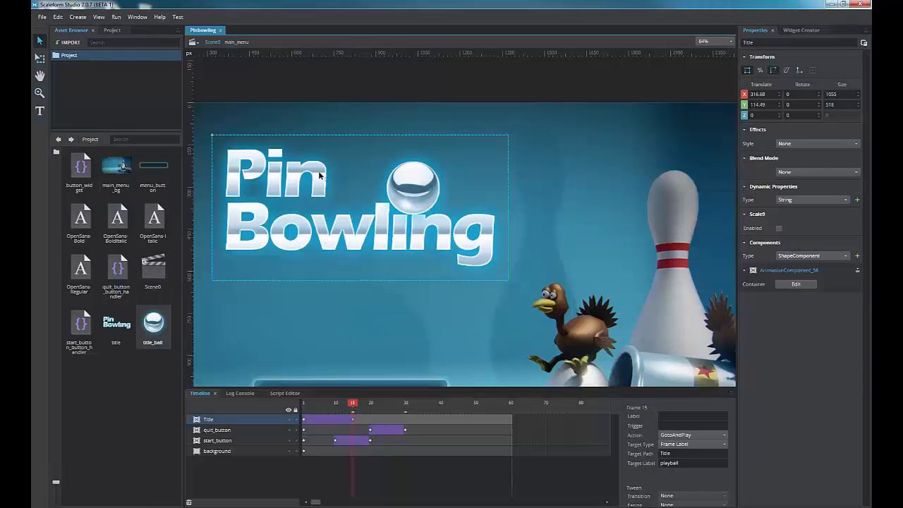